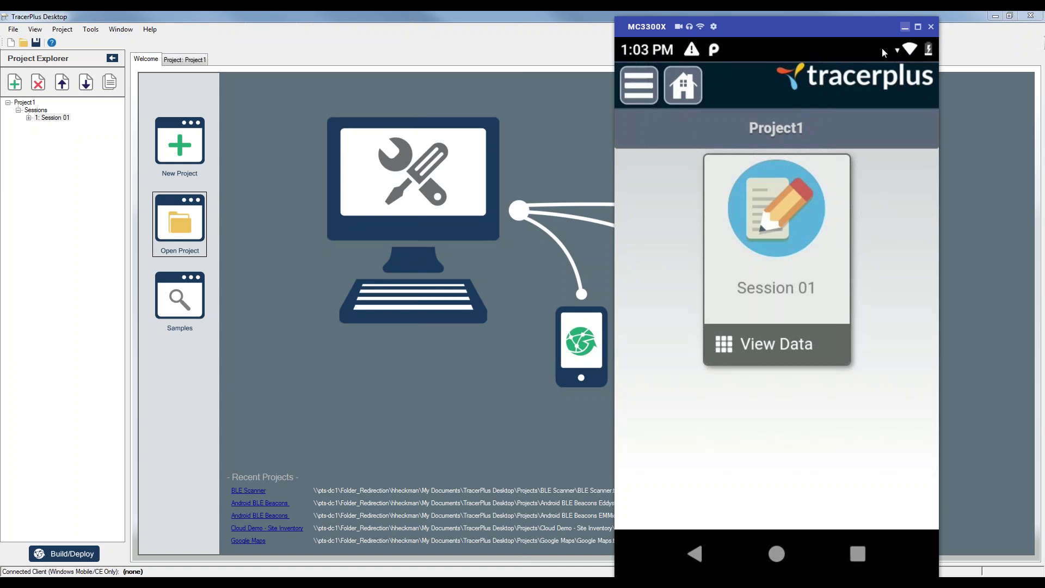
# Look at Session 01's data entry form on the mirrored MC3300X device, and move the device window out of the way.
pyautogui.moveTo(776, 28)
pyautogui.mouseDown()
pyautogui.moveTo(769, 46)
pyautogui.moveTo(763, 31)
pyautogui.mouseUp()
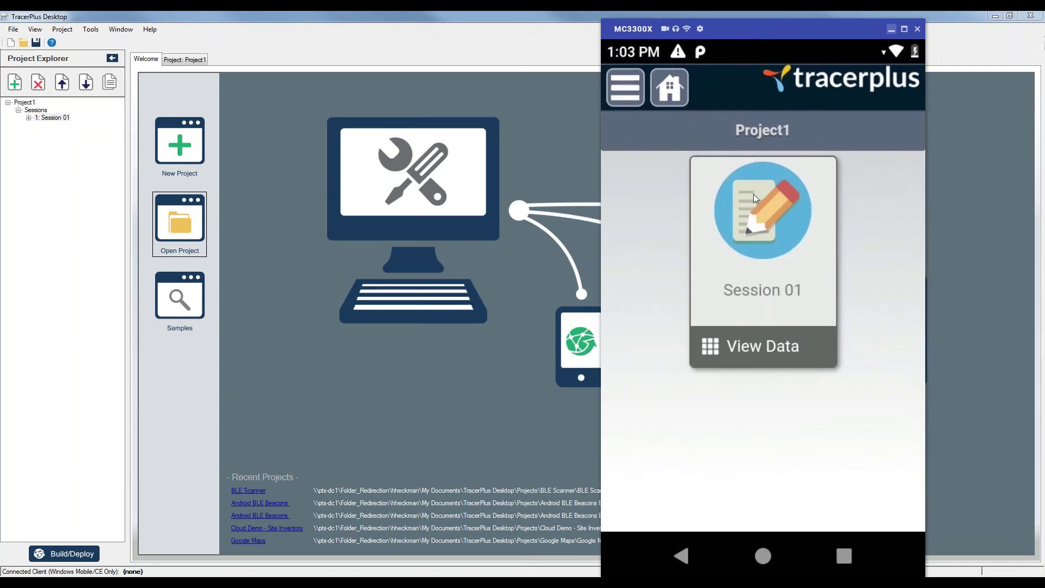
pyautogui.click(760, 231)
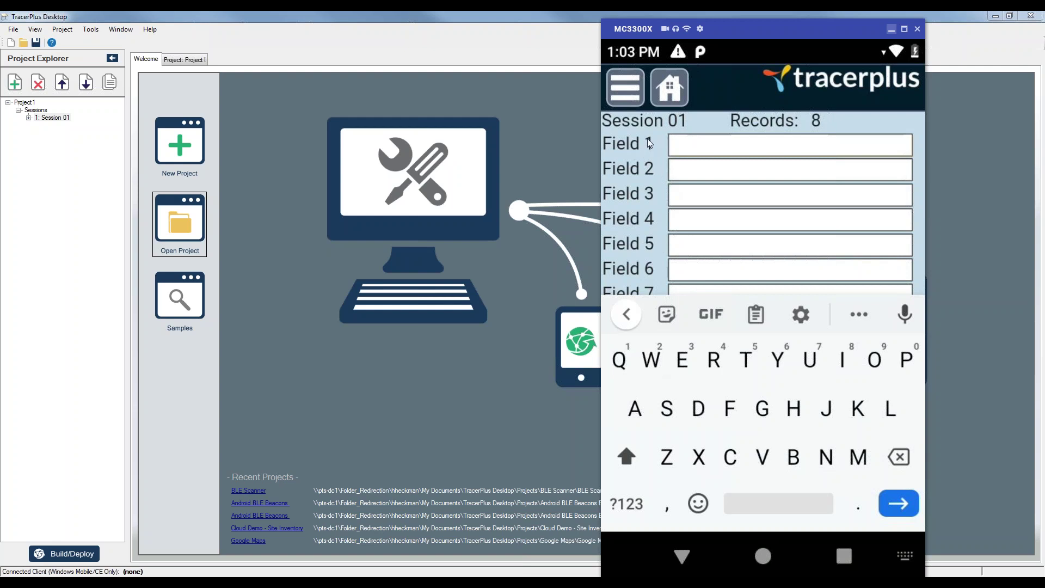
pyautogui.click(665, 90)
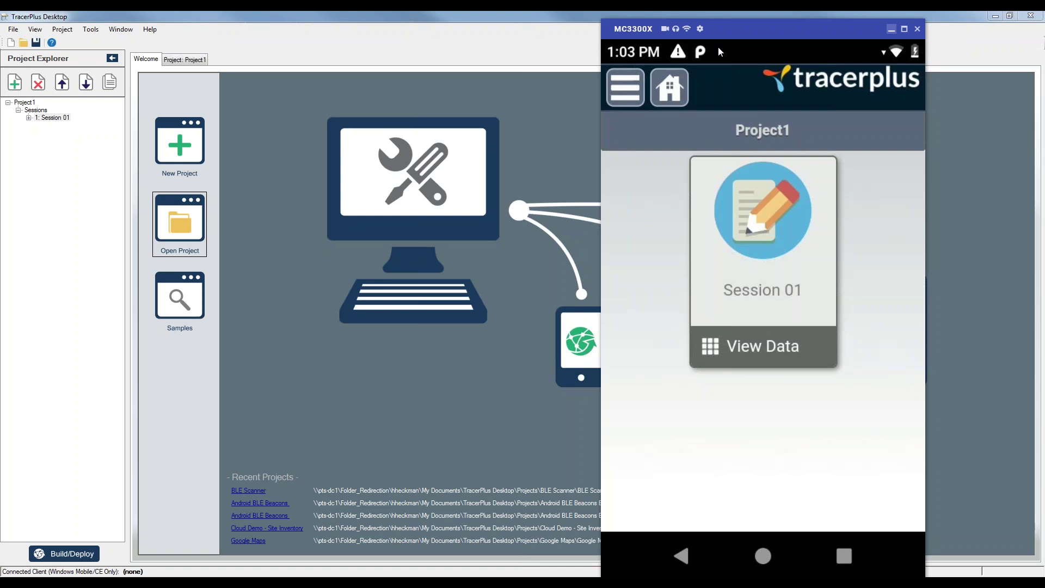
pyautogui.moveTo(739, 31); pyautogui.dragTo(1044, 52)
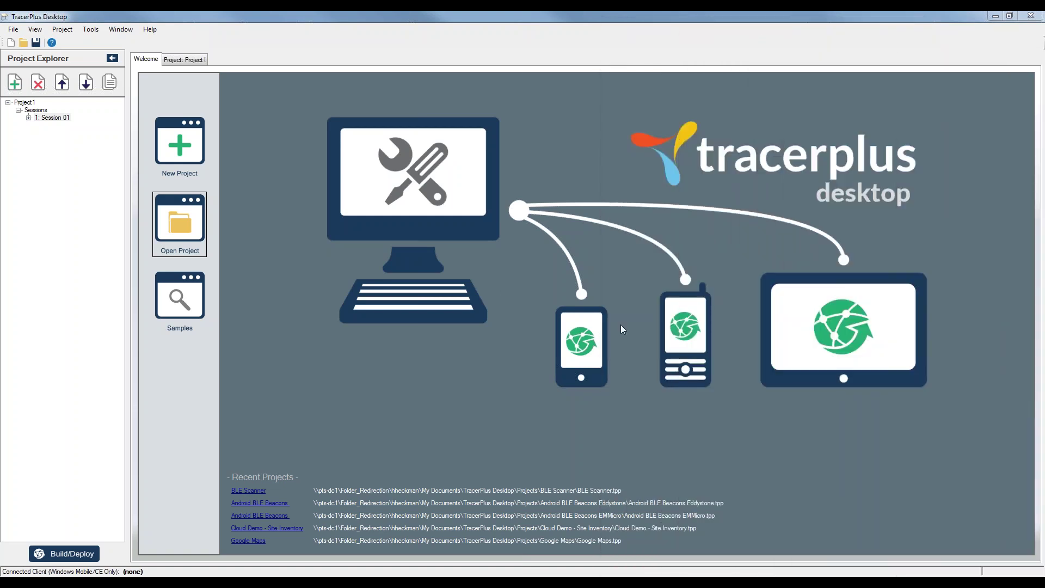
pyautogui.click(517, 287)
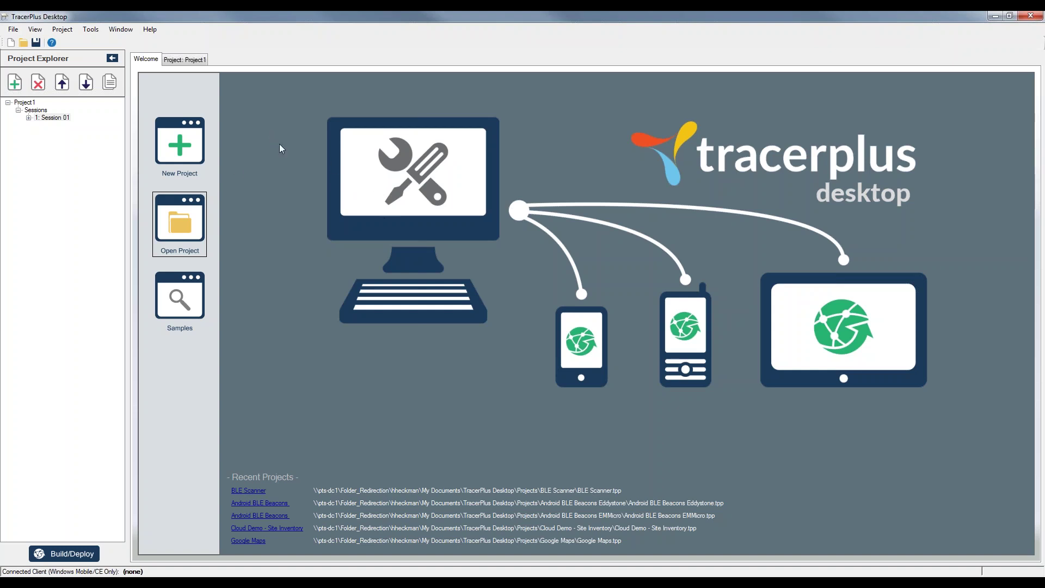
# Create a new project and name it iBeacon Scanner.
pyautogui.click(191, 149)
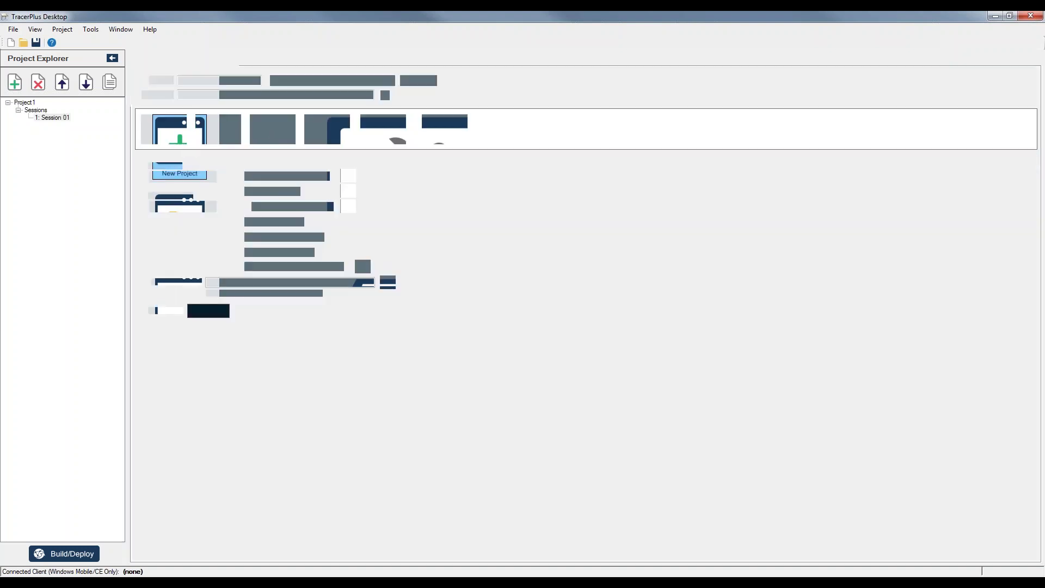
pyautogui.click(190, 60)
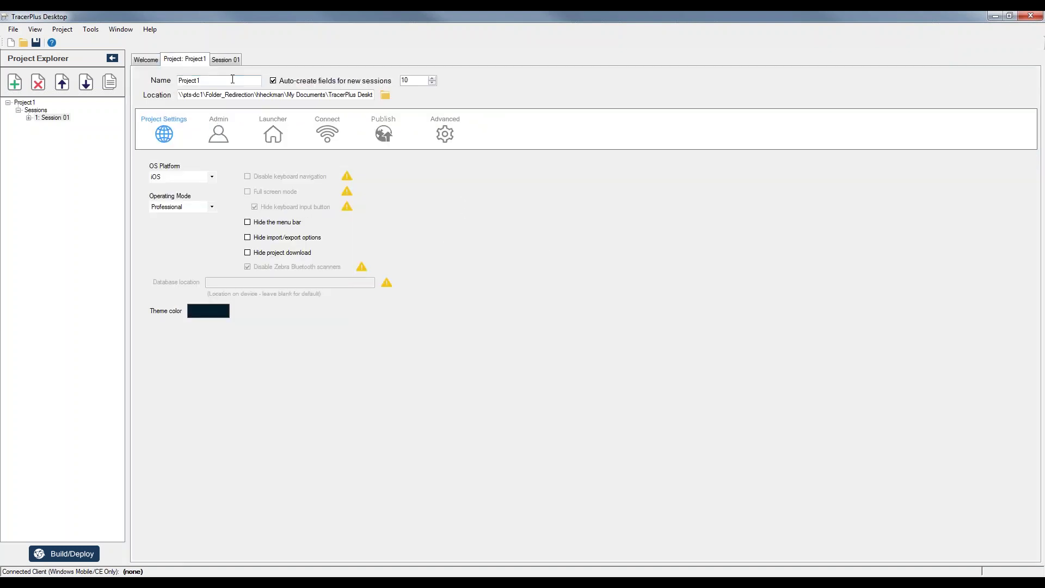
pyautogui.write('iBeacon Scanner')
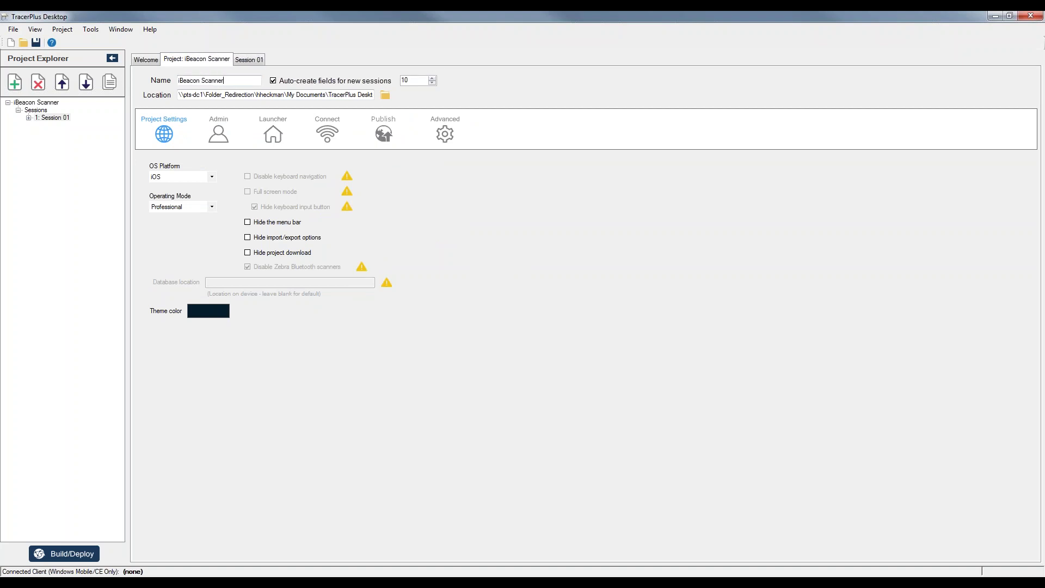
# Rename Session 01 as BLE Scanner, moving the mirrored device window clear of the session settings.
pyautogui.click(246, 60)
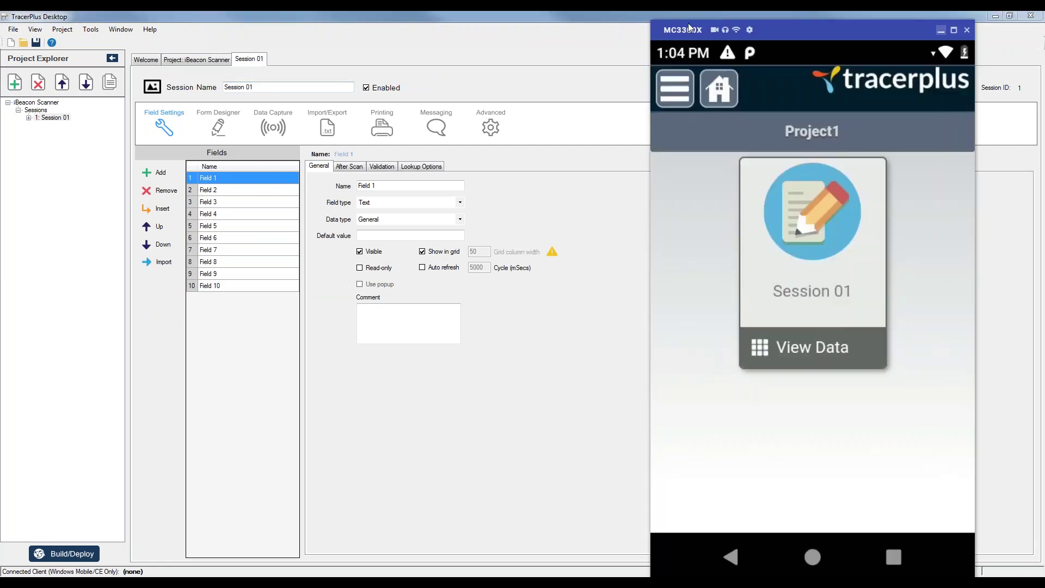
pyautogui.click(809, 31)
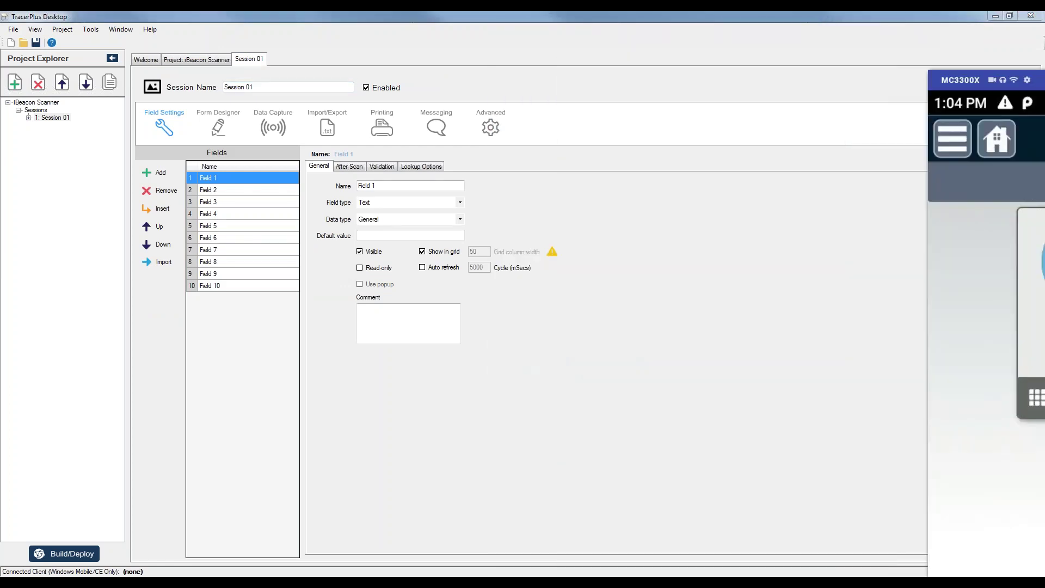
pyautogui.click(195, 88)
pyautogui.write('Scanner')
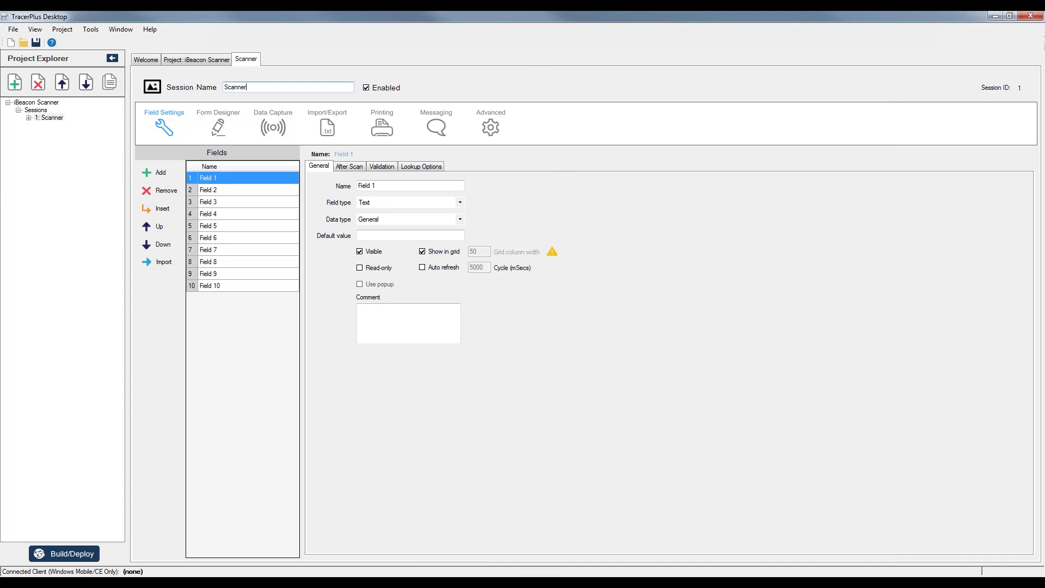
pyautogui.write('BLE')
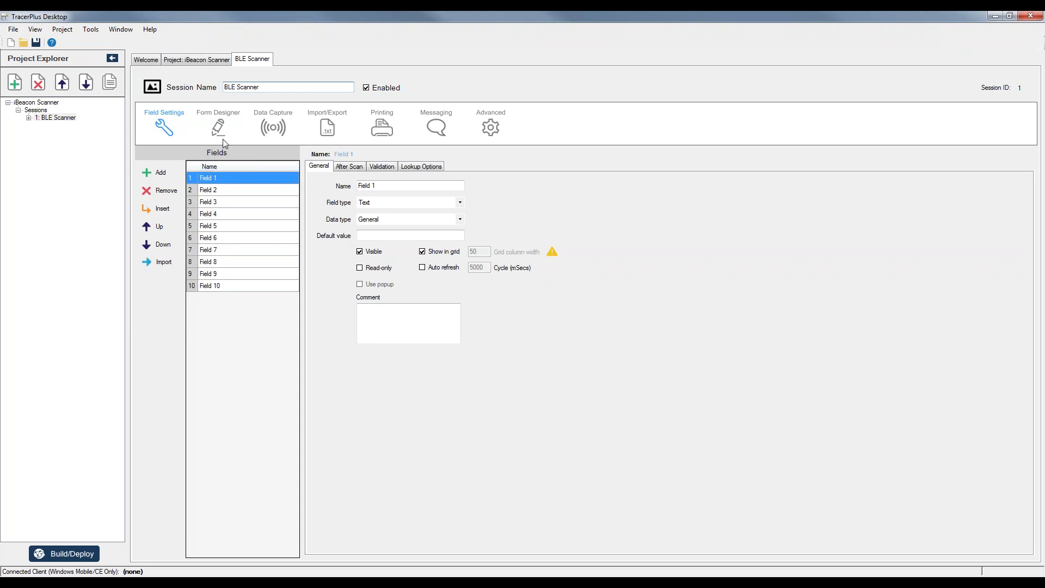
# Rename the first field of the BLE Scanner session as MAC Address.
pyautogui.click(228, 177)
pyautogui.write('MAC ADDr')
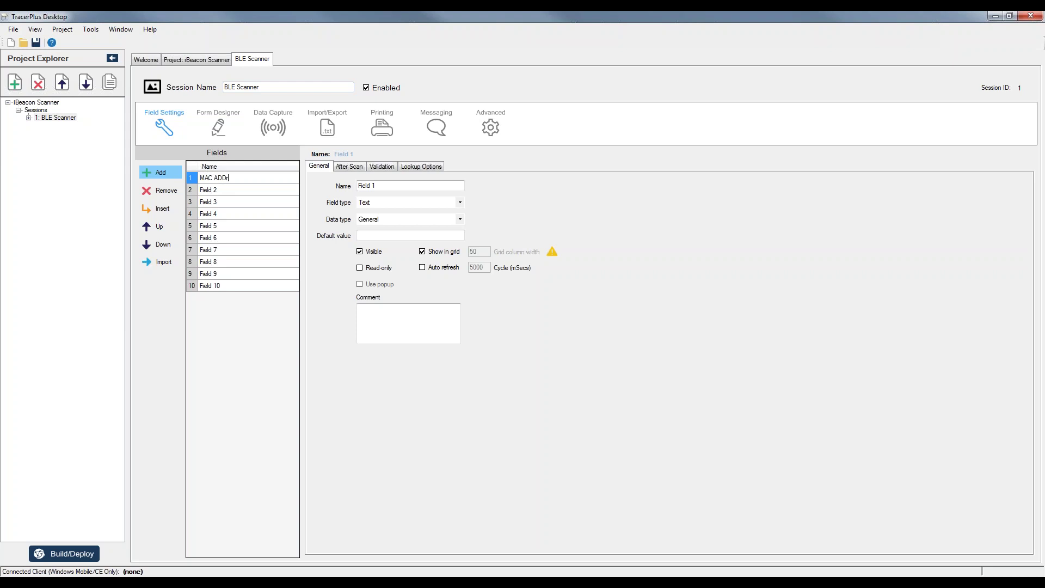
pyautogui.press('BackSpace')
pyautogui.press('BackSpace')
pyautogui.press('BackSpace')
pyautogui.write('ddress')
pyautogui.press('Return')
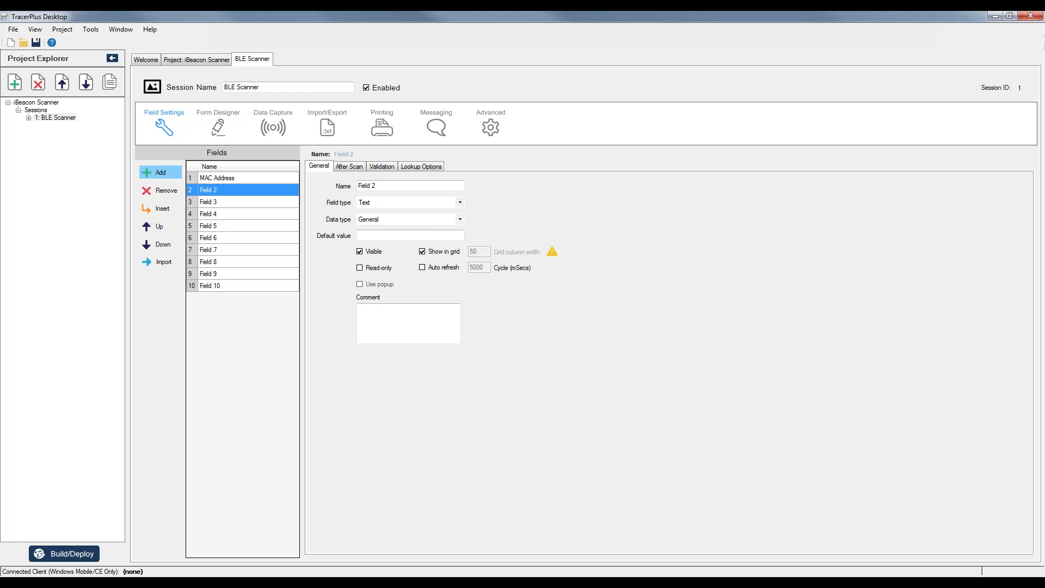
# Rename the second field as Data and the third field as UUID.
pyautogui.write('Data')
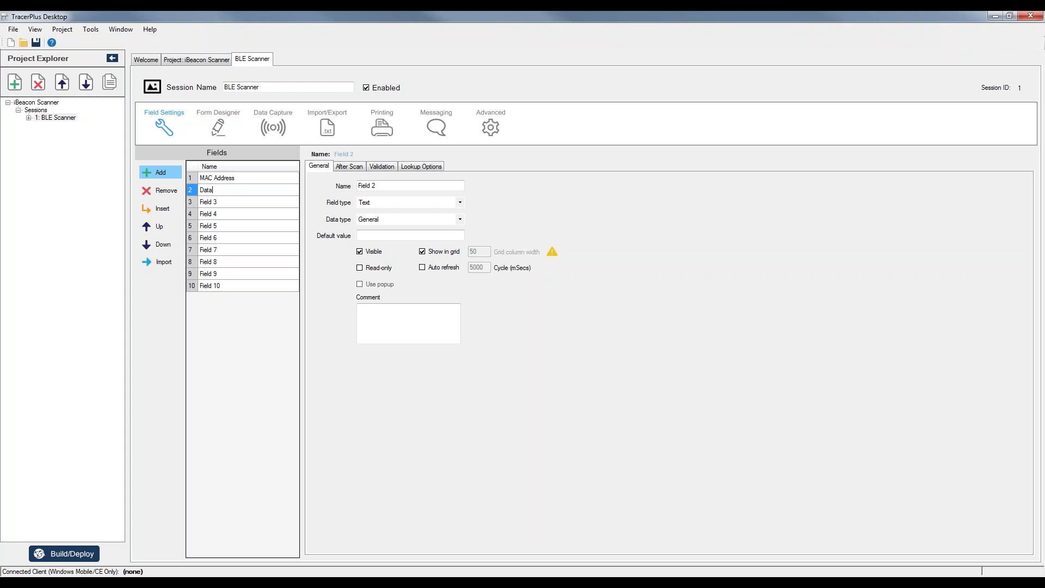
pyautogui.click(216, 201)
pyautogui.click(216, 201)
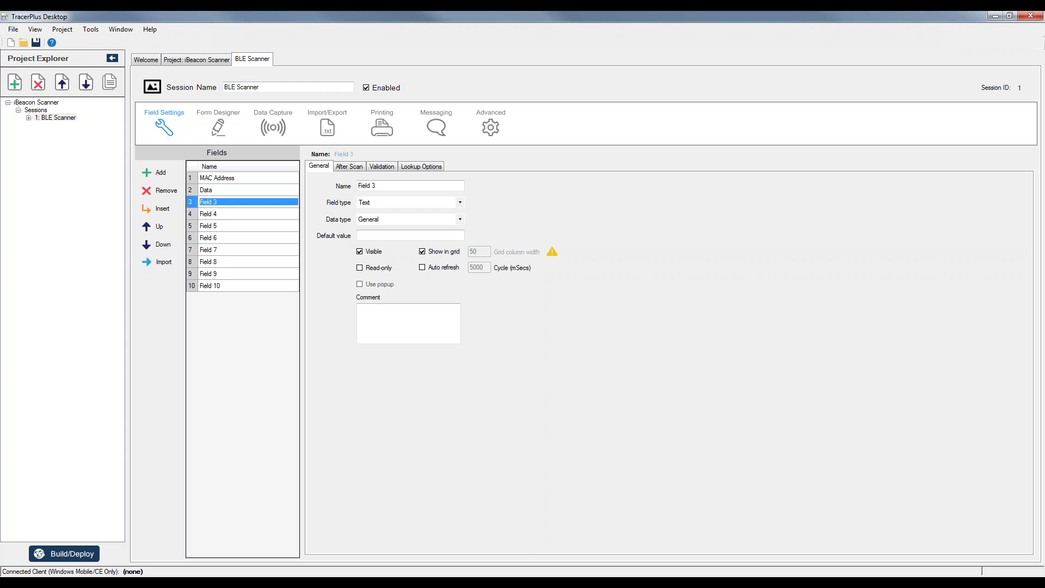
pyautogui.write('UUID')
pyautogui.press('Return')
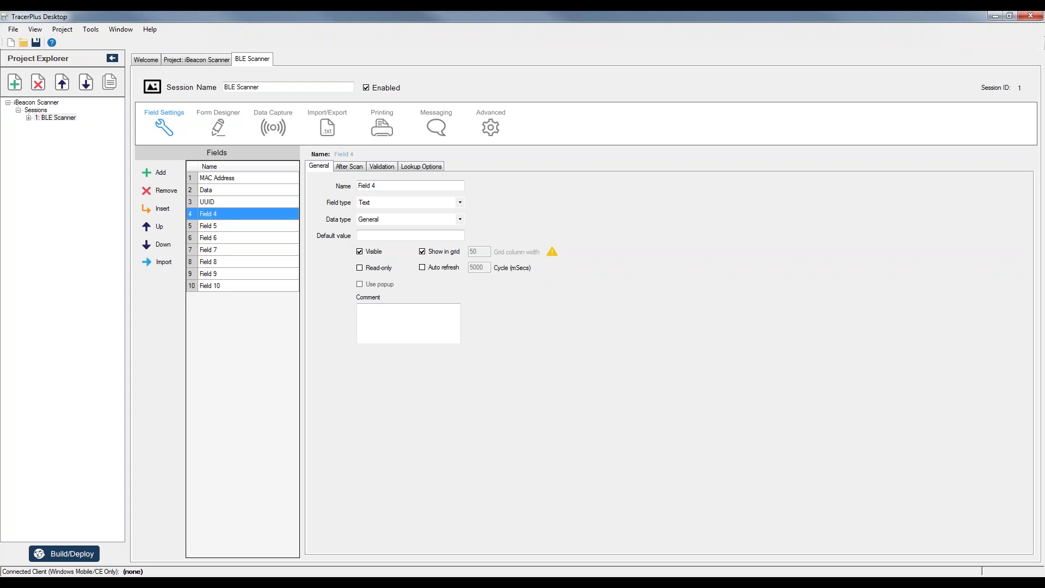
# Rename fields 4 to 7 as Major, Minor, RSSI and Distance.
pyautogui.write('Major')
pyautogui.press('Return')
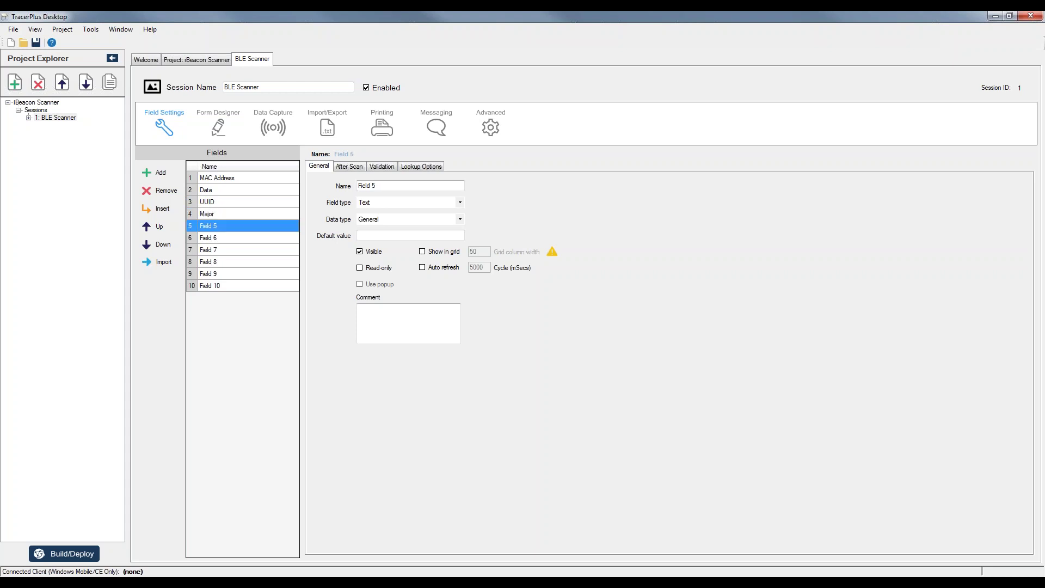
pyautogui.write('Minor')
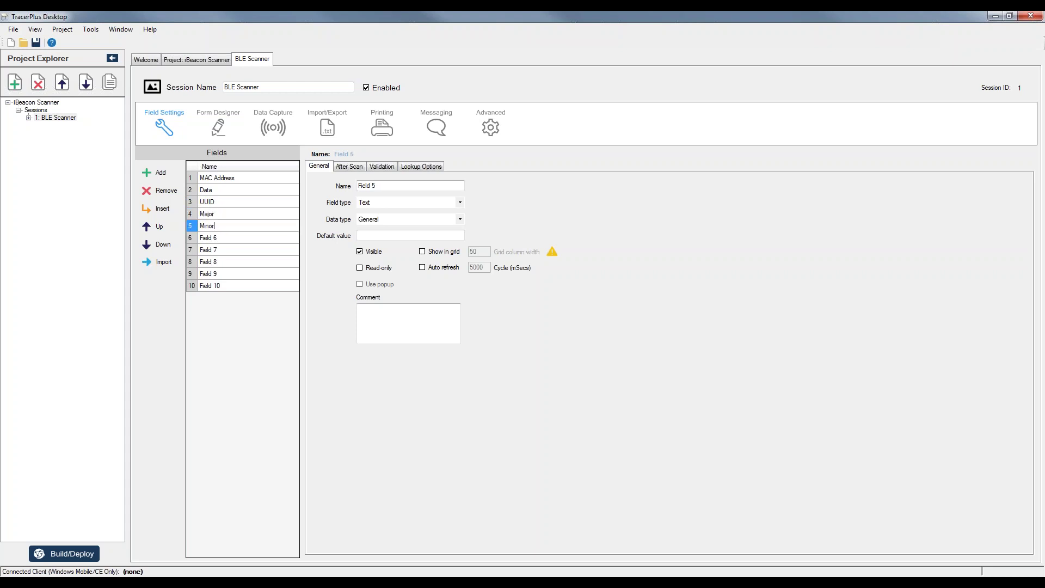
pyautogui.press('Return')
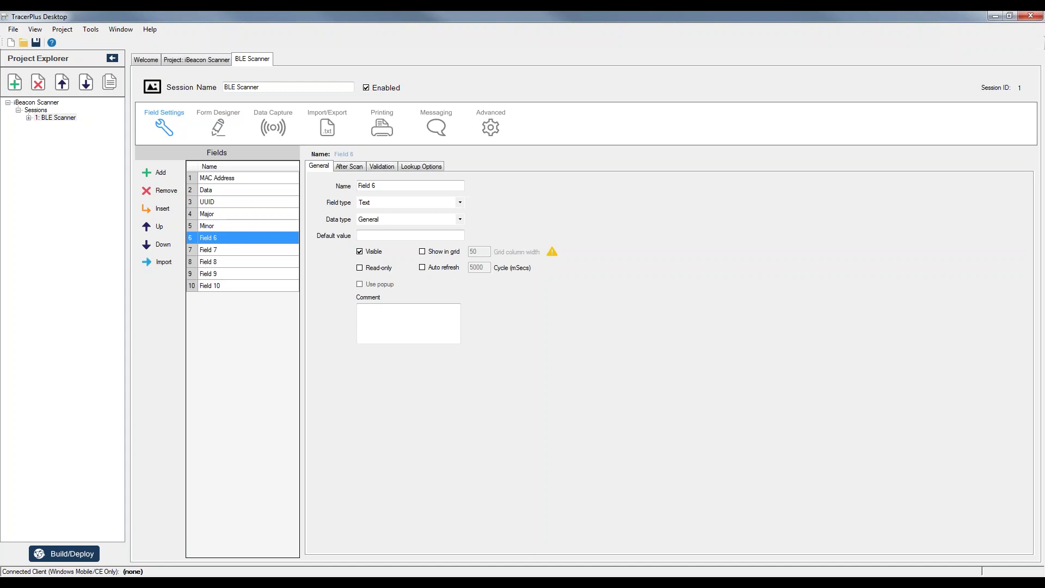
pyautogui.write('RSSI')
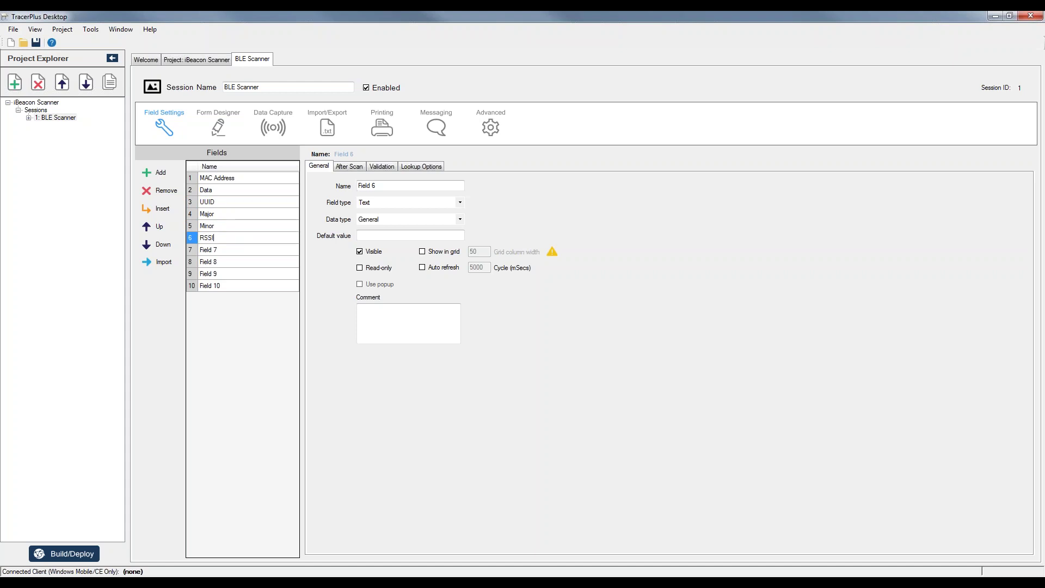
pyautogui.press('Return')
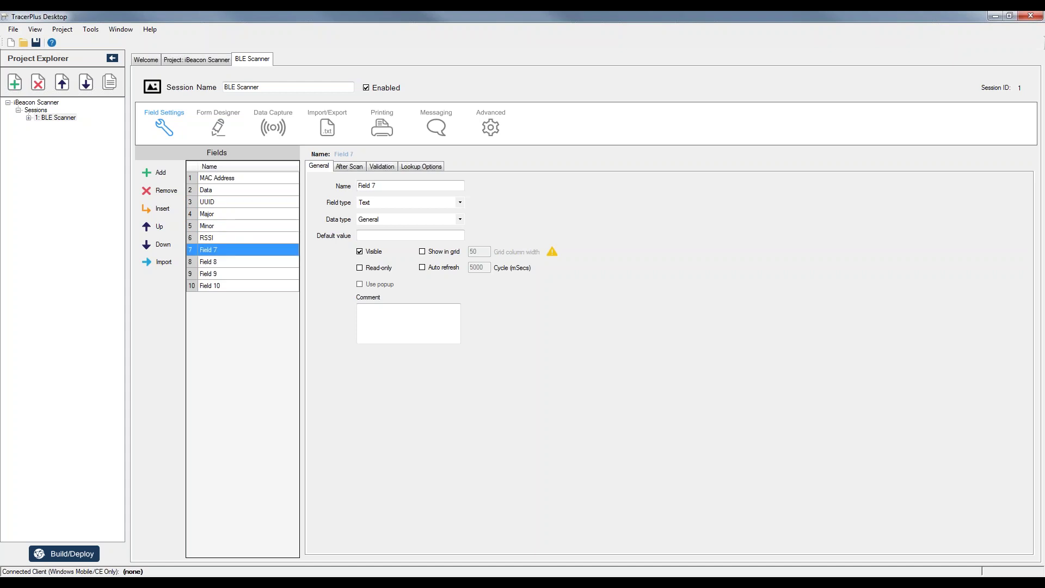
pyautogui.write('Distance')
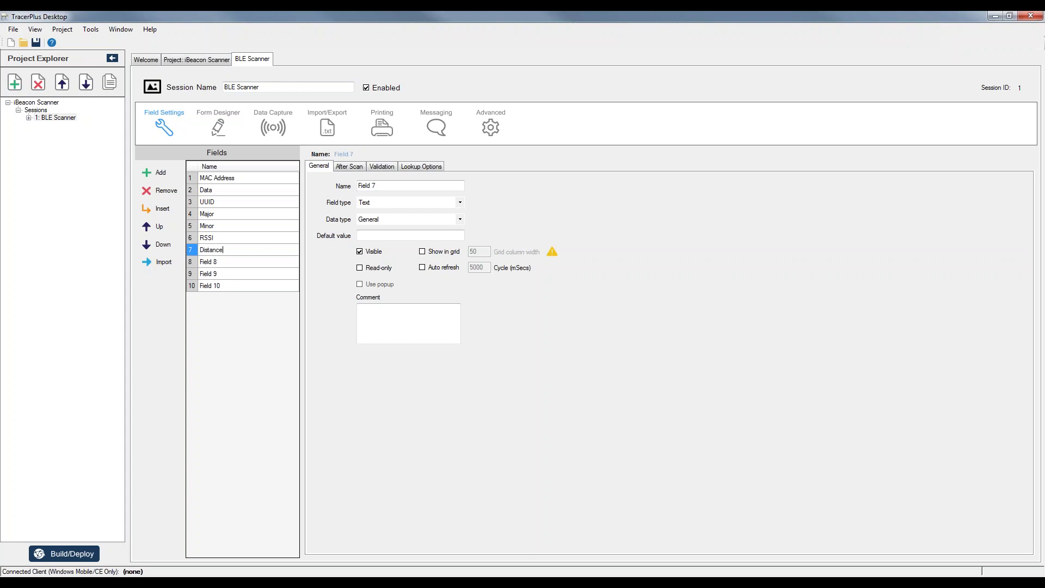
# Remove the unused fields Field 8, Field 9 and Field 10 from the session.
pyautogui.click(222, 262)
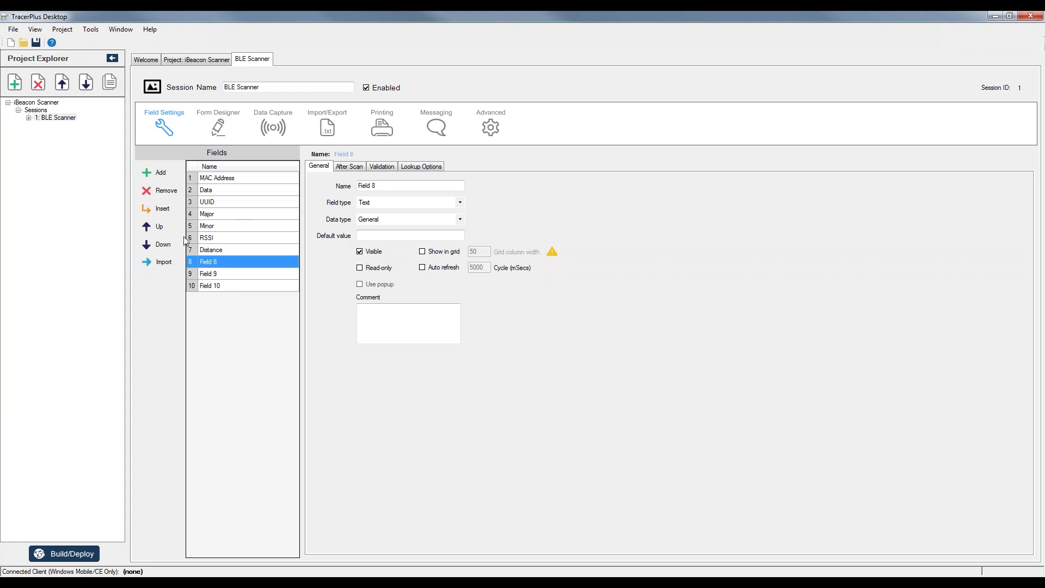
pyautogui.click(166, 195)
pyautogui.click(165, 195)
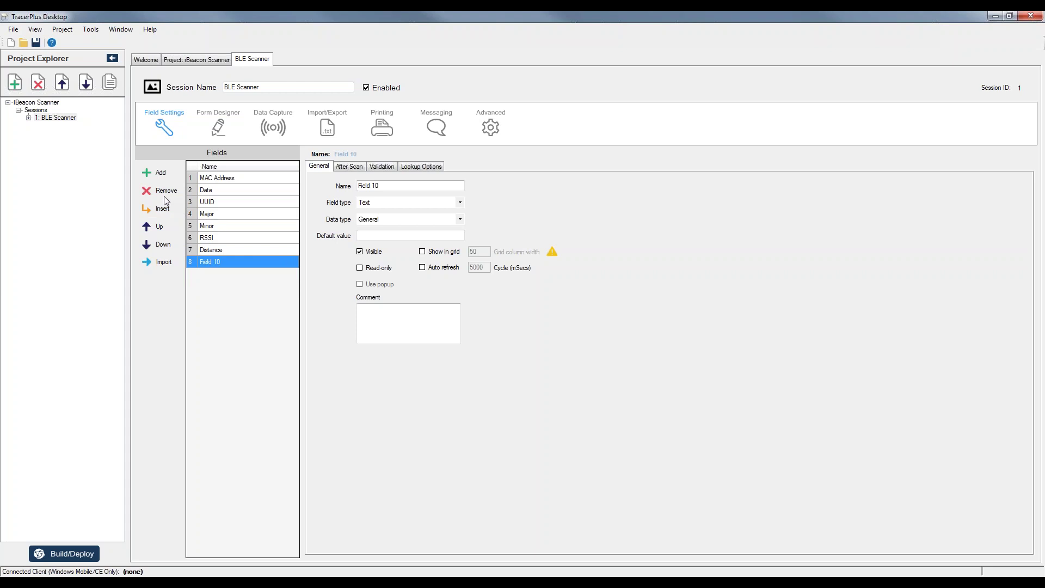
pyautogui.click(165, 194)
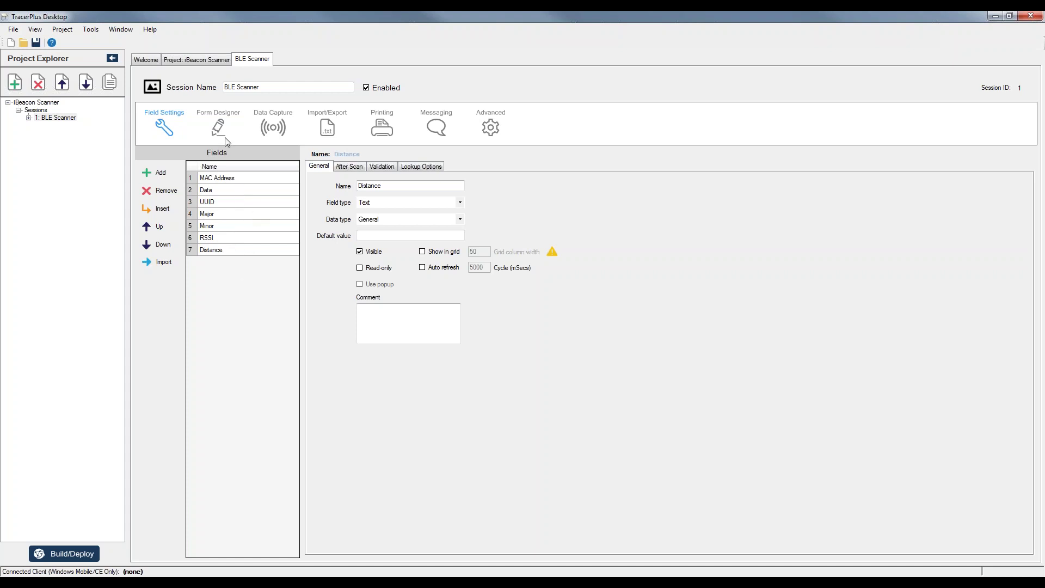
# Add a SmartForm data capture rule of type BLE Beacon Received with the value MAC Address.
pyautogui.click(279, 130)
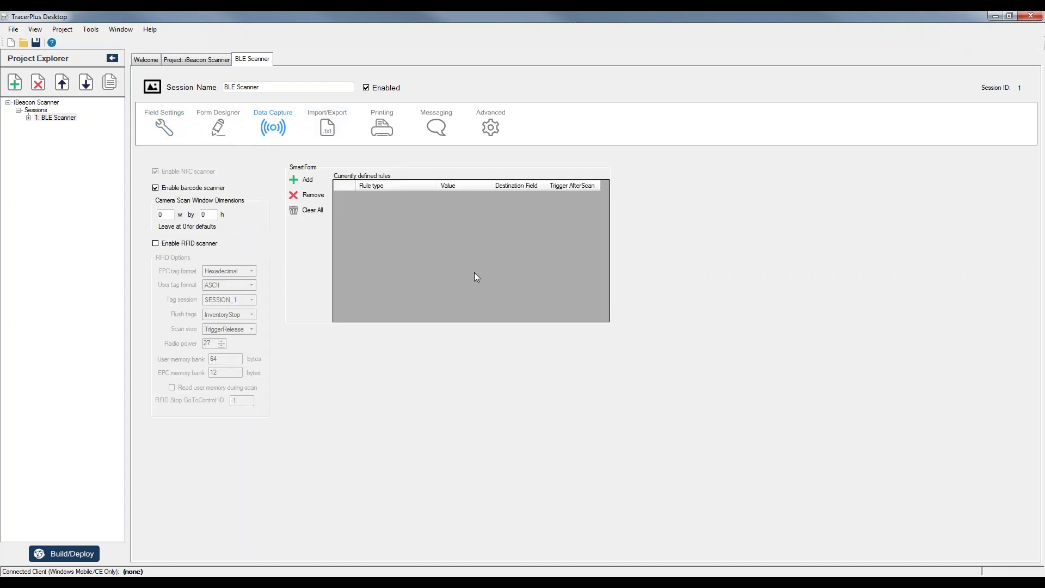
pyautogui.click(312, 179)
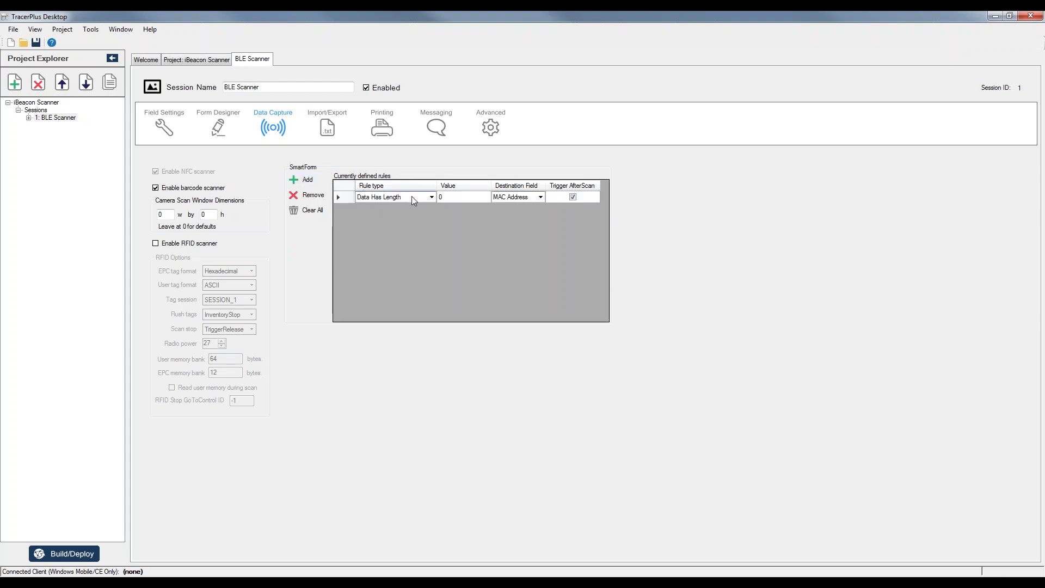
pyautogui.click(431, 197)
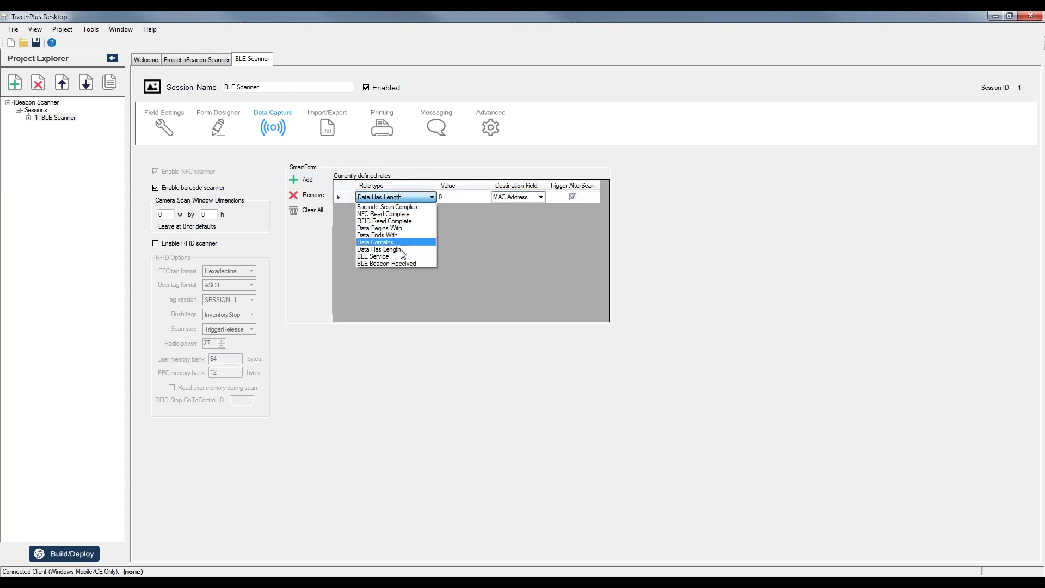
pyautogui.click(384, 263)
pyautogui.click(469, 197)
pyautogui.click(484, 196)
pyautogui.click(485, 196)
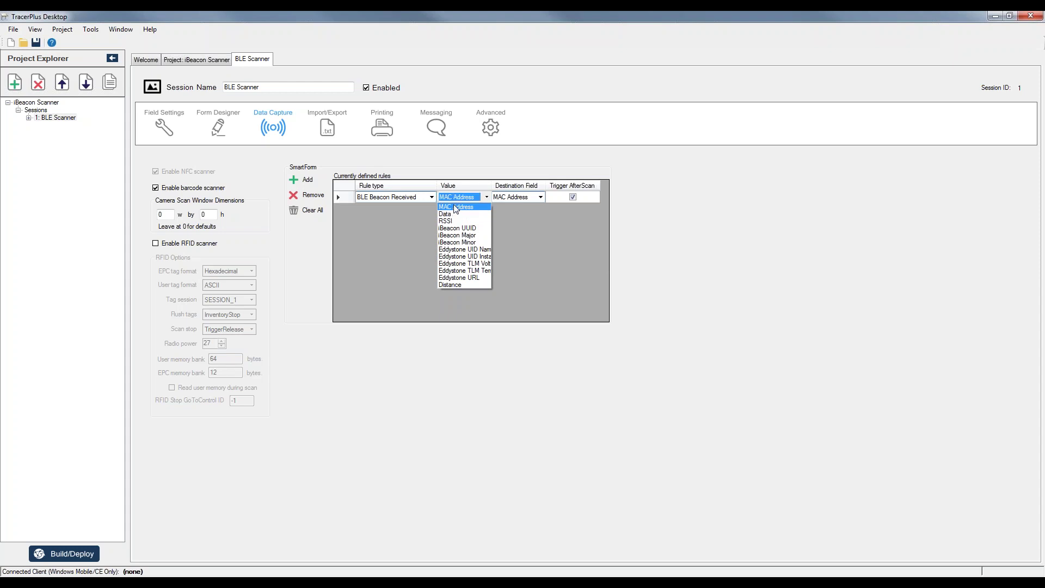
pyautogui.click(456, 207)
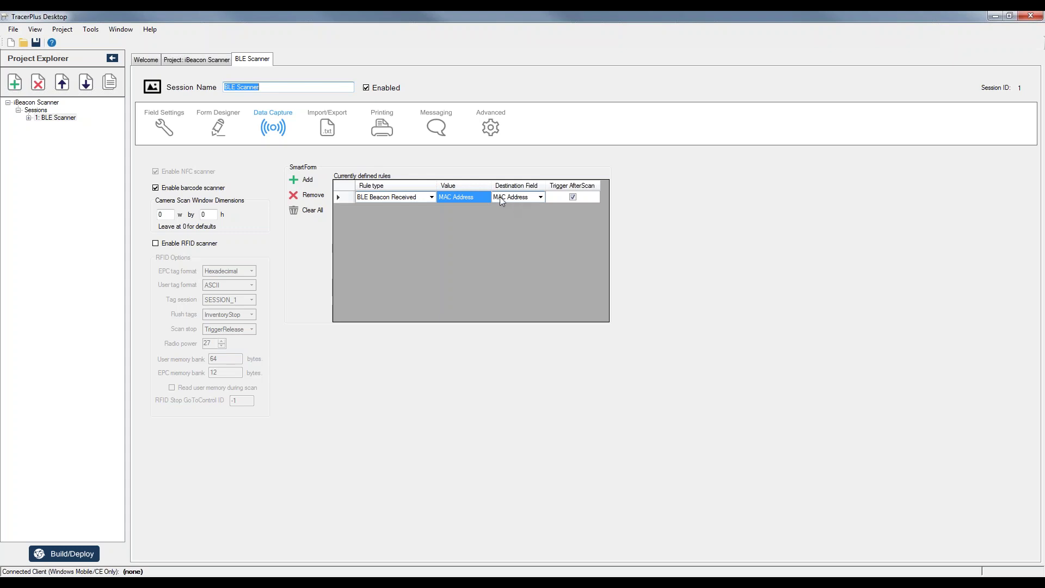
# Turn off Trigger AfterScan for the MAC Address beacon rule in the data capture settings.
pyautogui.click(218, 126)
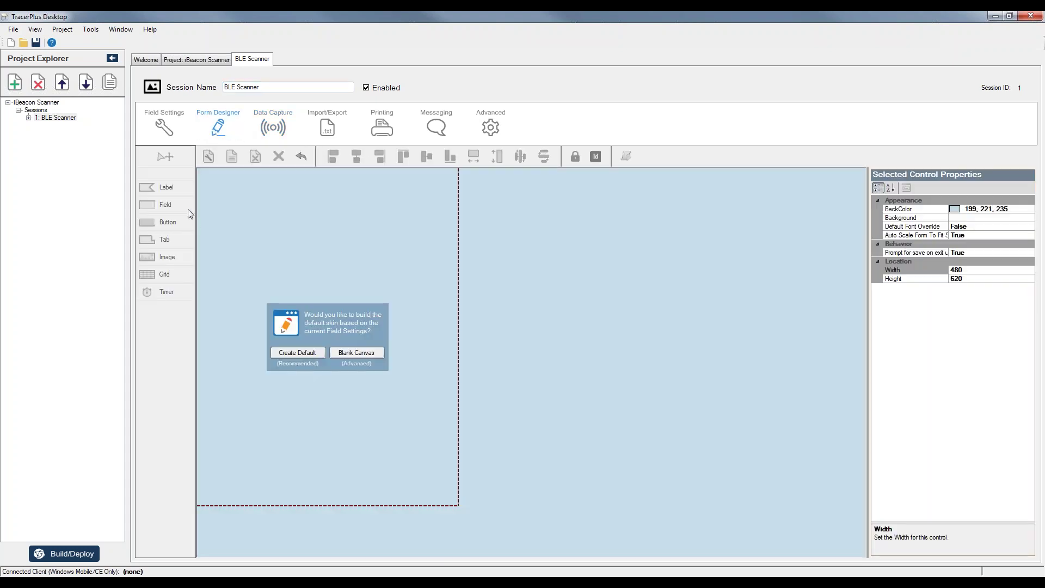
pyautogui.click(164, 127)
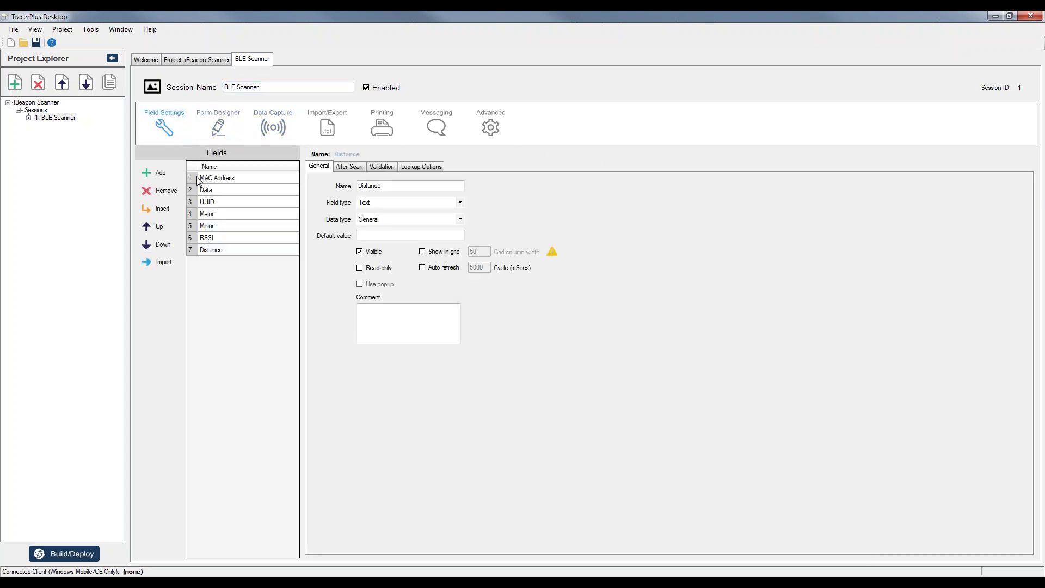
pyautogui.click(266, 127)
pyautogui.click(574, 198)
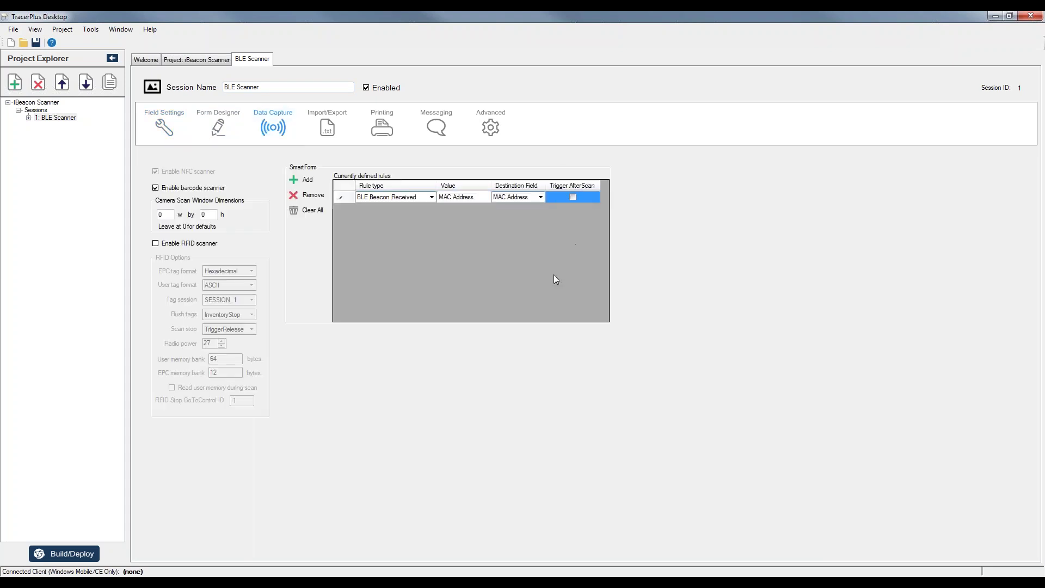
# Add six more SmartForm rules below the MAC Address beacon rule.
pyautogui.click(313, 181)
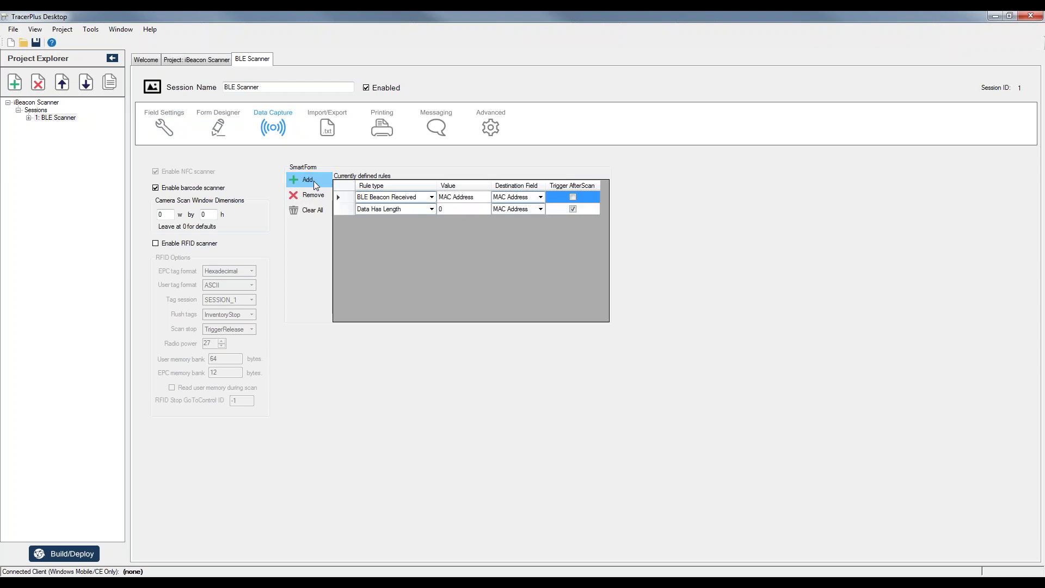
pyautogui.click(313, 181)
pyautogui.click(314, 181)
pyautogui.click(314, 181)
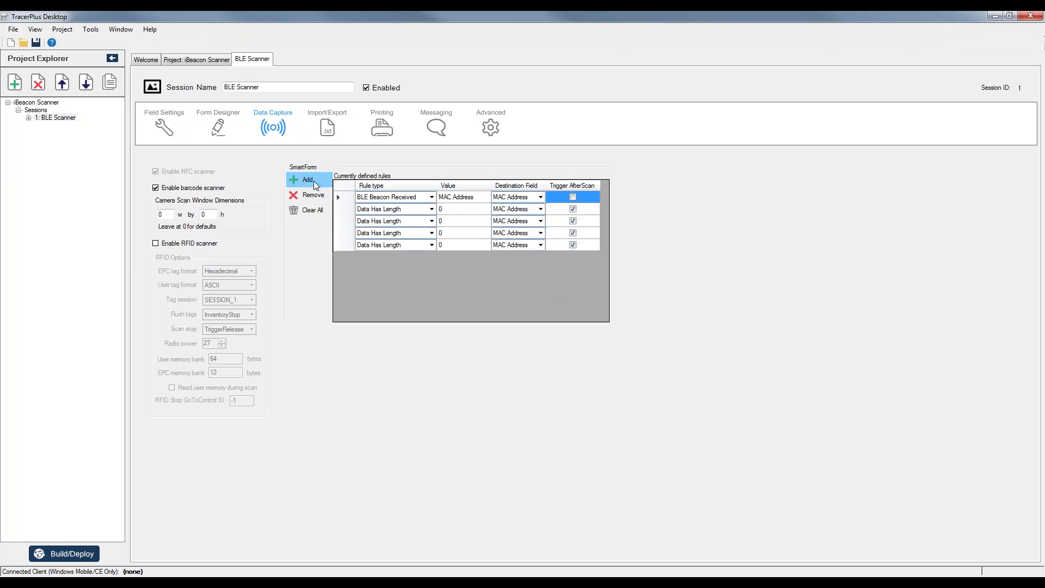
pyautogui.click(314, 181)
pyautogui.click(314, 181)
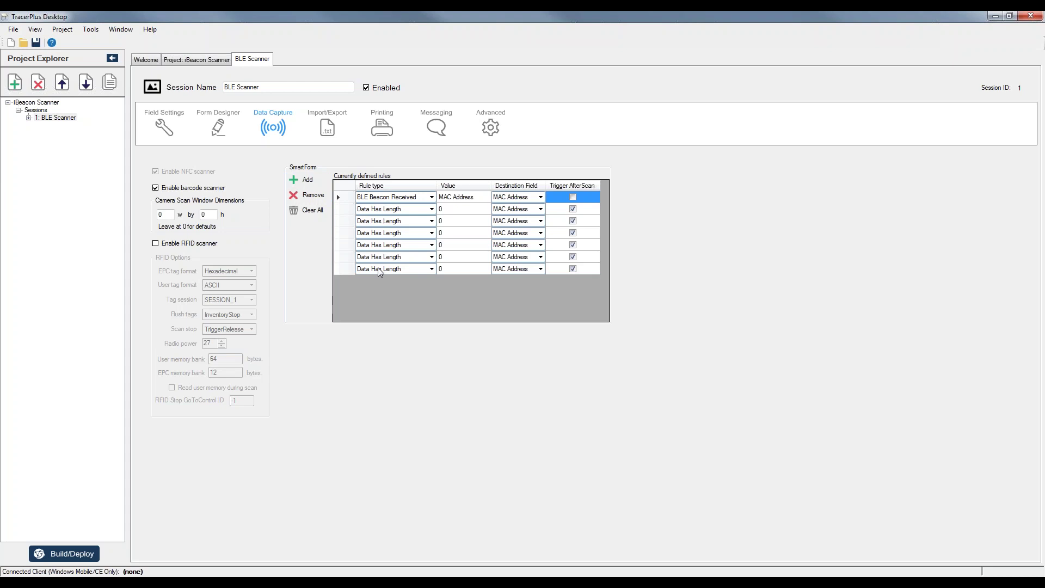
# Set the rule type of the six new SmartForm rules to BLE Beacon Received.
pyautogui.click(431, 210)
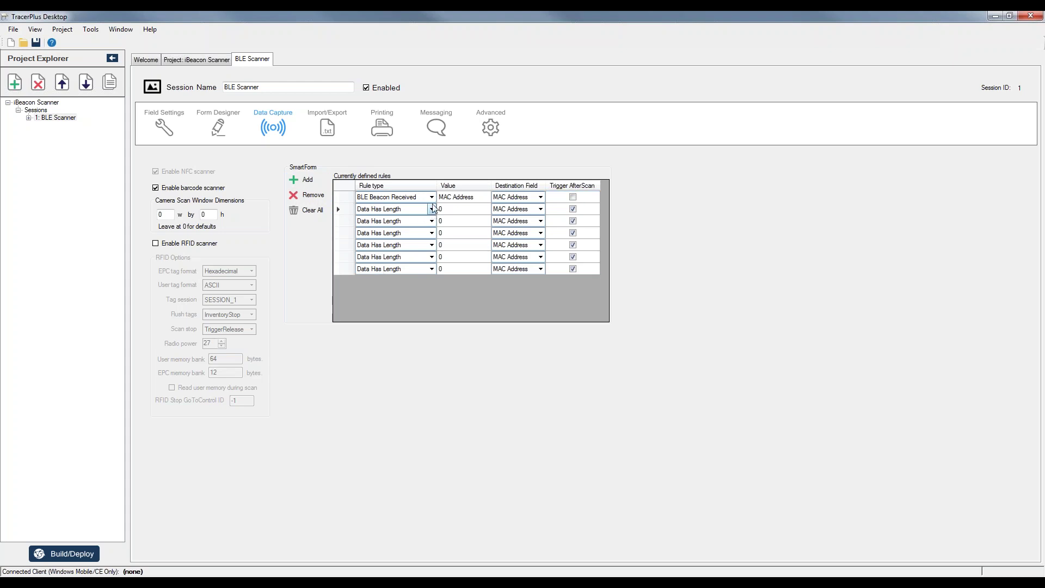
pyautogui.click(432, 210)
pyautogui.click(416, 270)
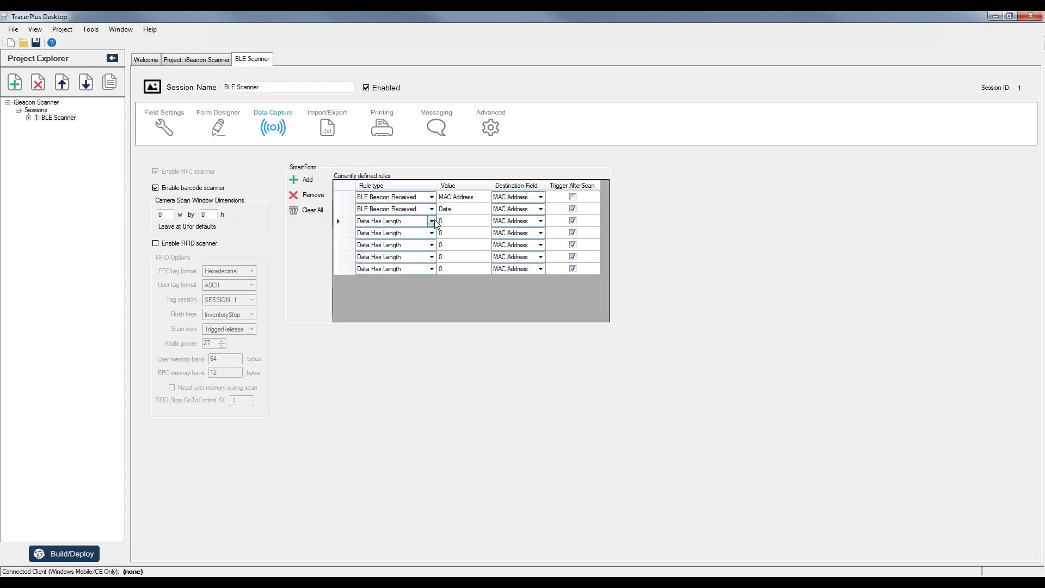
pyautogui.click(431, 221)
pyautogui.click(432, 221)
pyautogui.click(419, 287)
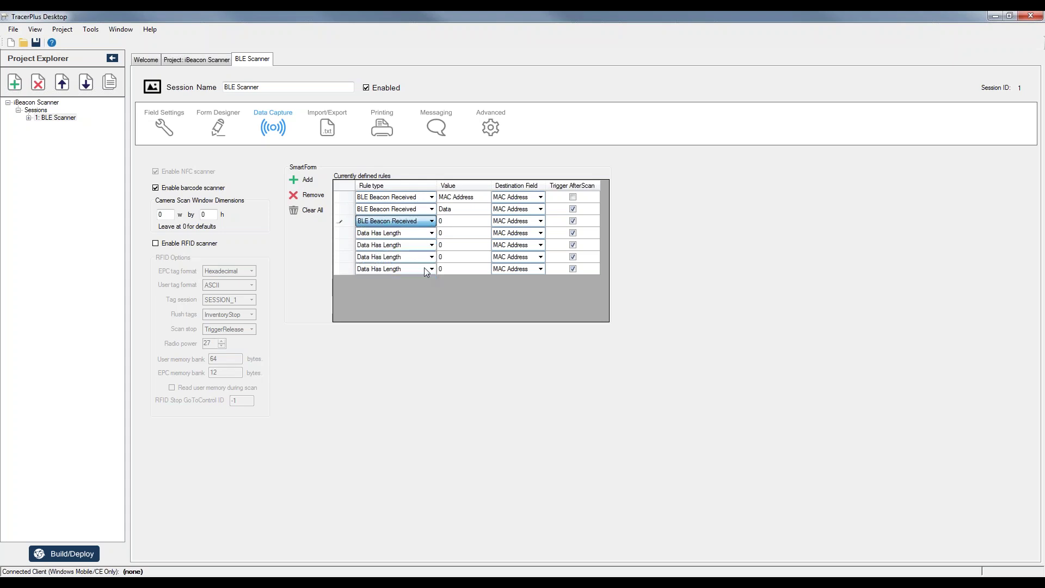
pyautogui.click(432, 233)
pyautogui.click(432, 234)
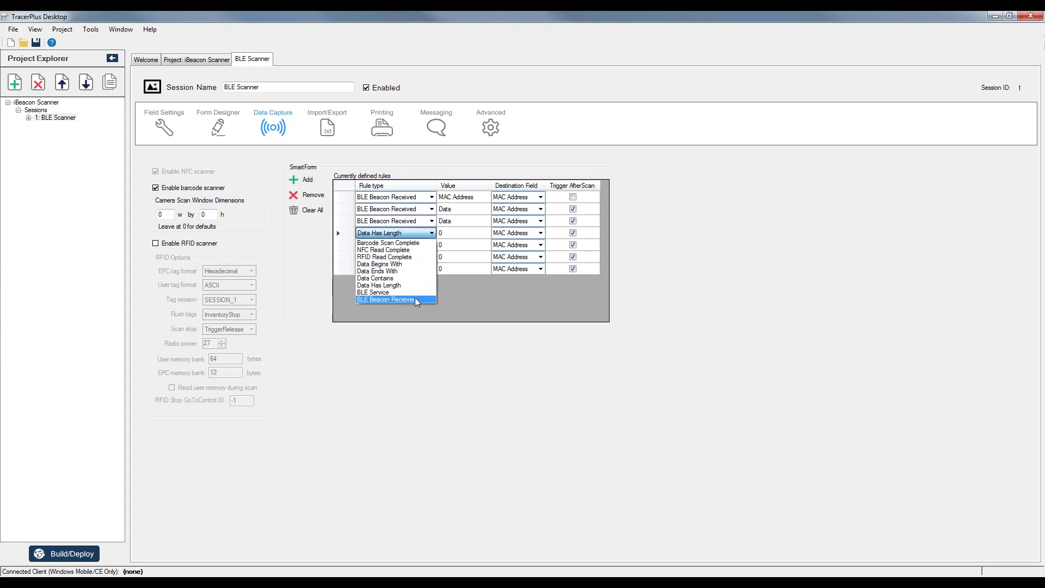
pyautogui.click(415, 298)
pyautogui.click(432, 245)
pyautogui.click(431, 245)
pyautogui.click(414, 312)
pyautogui.click(432, 257)
pyautogui.click(433, 259)
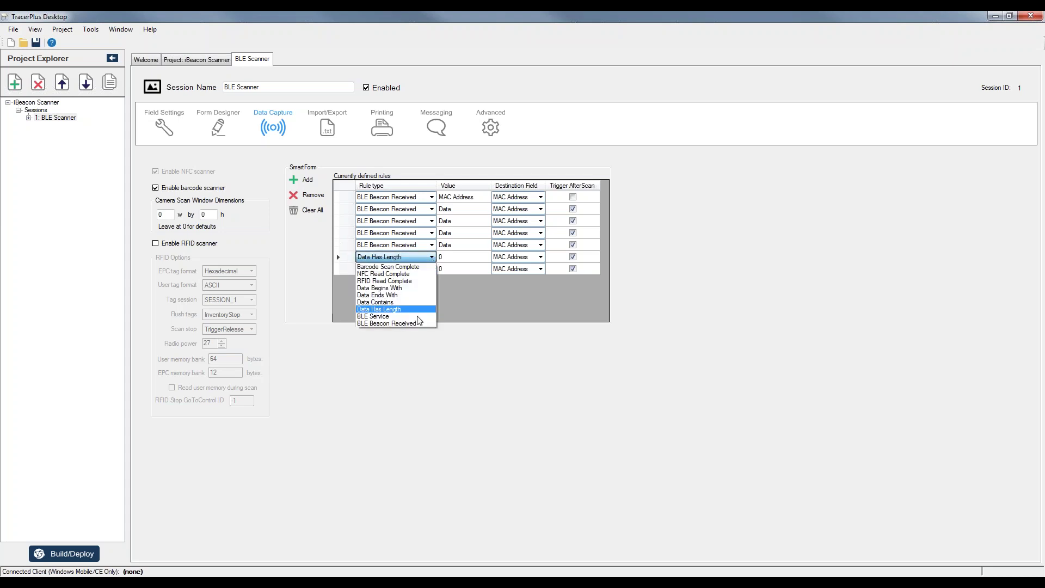
pyautogui.click(414, 325)
pyautogui.click(432, 269)
pyautogui.click(432, 269)
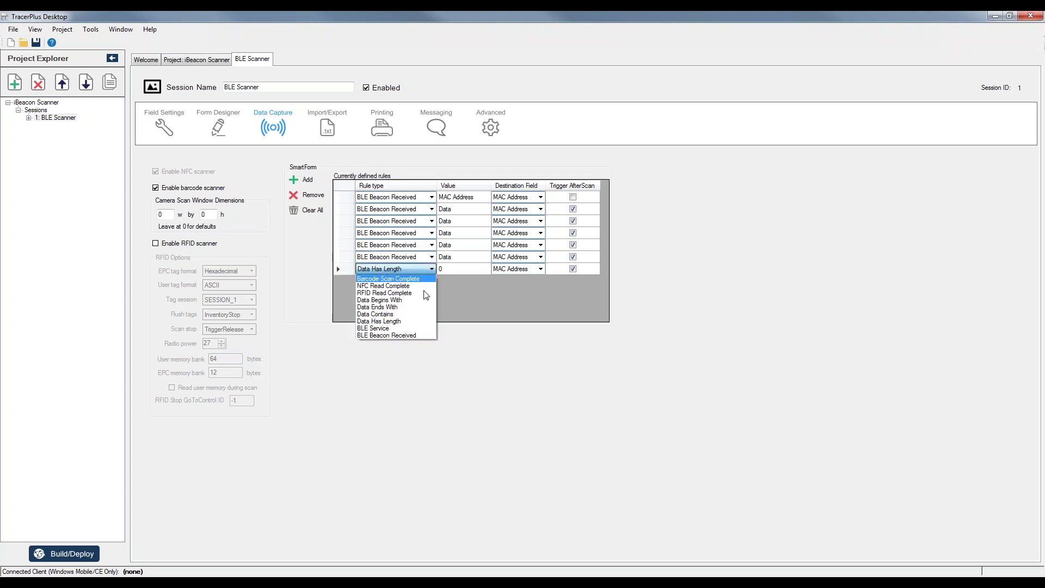
pyautogui.click(414, 335)
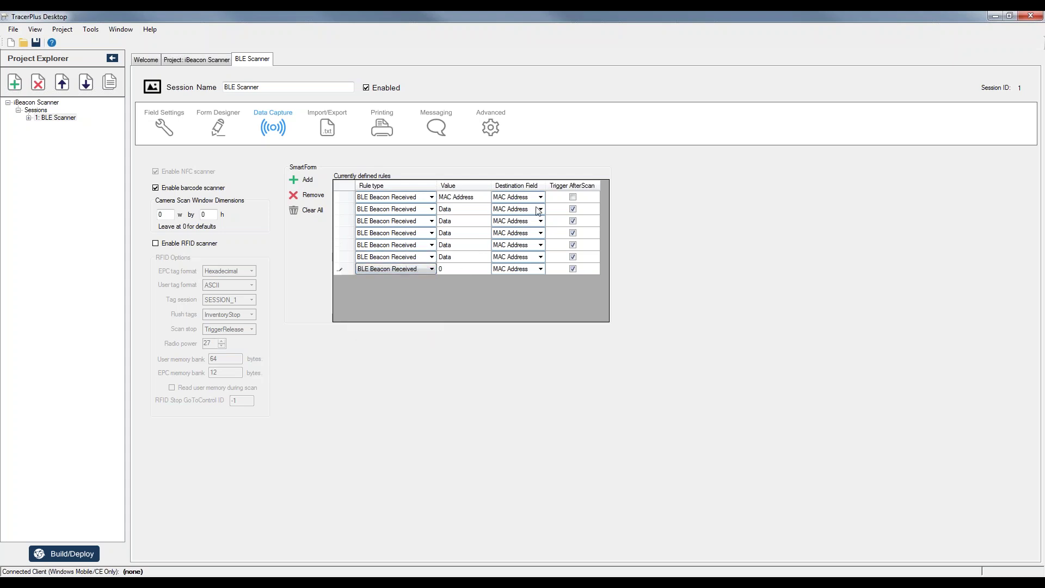
# Turn off Trigger AfterScan for the six new beacon rules.
pyautogui.click(573, 209)
pyautogui.click(573, 221)
pyautogui.click(573, 233)
pyautogui.click(573, 245)
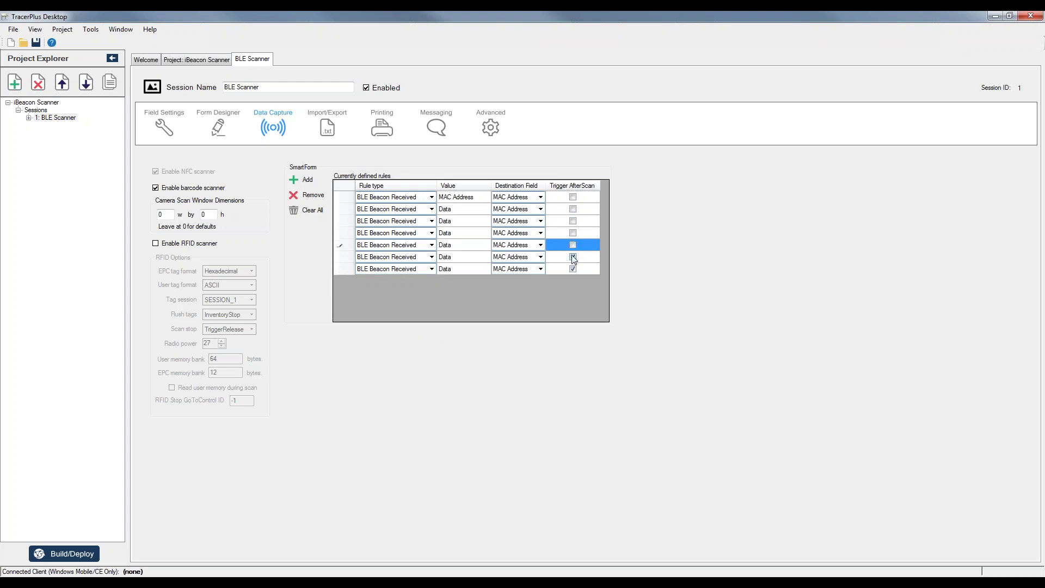
pyautogui.click(573, 269)
# Configure the second beacon rule with the value Data and the destination field Data.
pyautogui.click(460, 212)
pyautogui.click(474, 217)
pyautogui.click(486, 209)
pyautogui.click(463, 225)
pyautogui.click(541, 209)
pyautogui.click(541, 209)
pyautogui.click(500, 226)
# Configure the third beacon rule with the value iBeacon UUID and the destination field UUID.
pyautogui.click(482, 219)
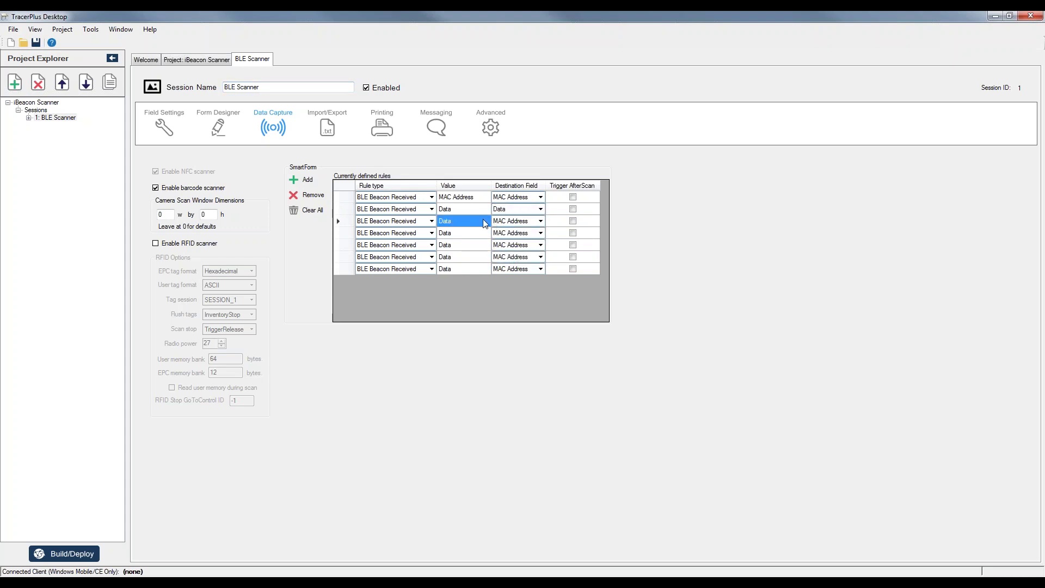
pyautogui.click(487, 221)
pyautogui.click(466, 251)
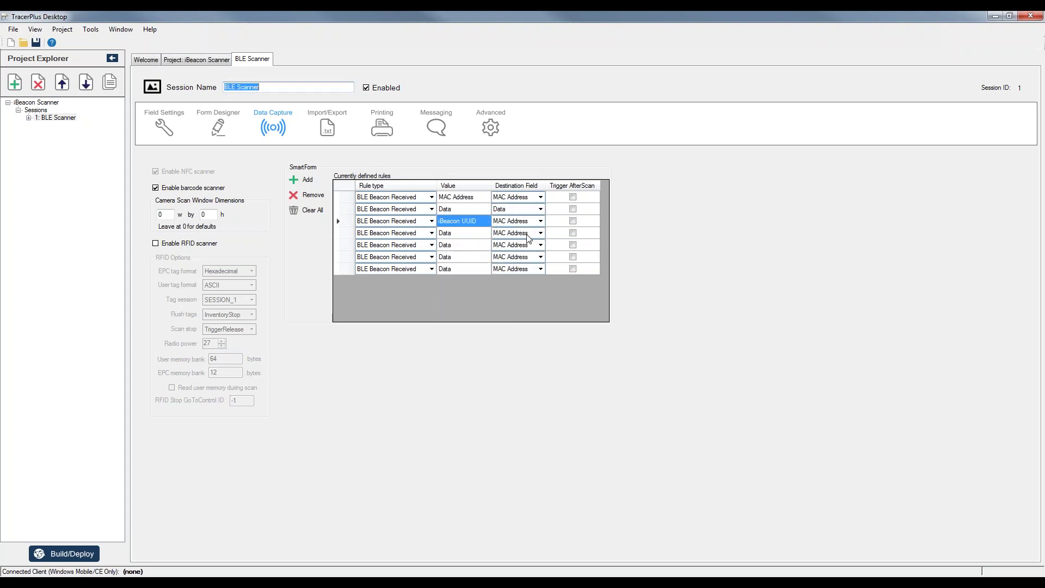
pyautogui.click(540, 222)
pyautogui.click(526, 252)
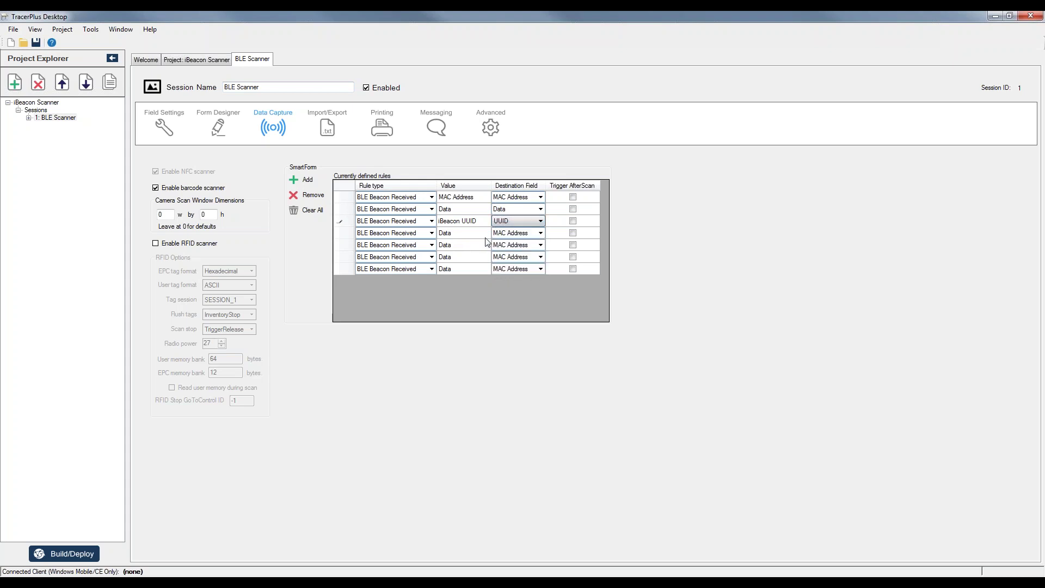
# Configure the fourth beacon rule with the value iBeacon Major and the destination field Major.
pyautogui.click(484, 239)
pyautogui.click(487, 234)
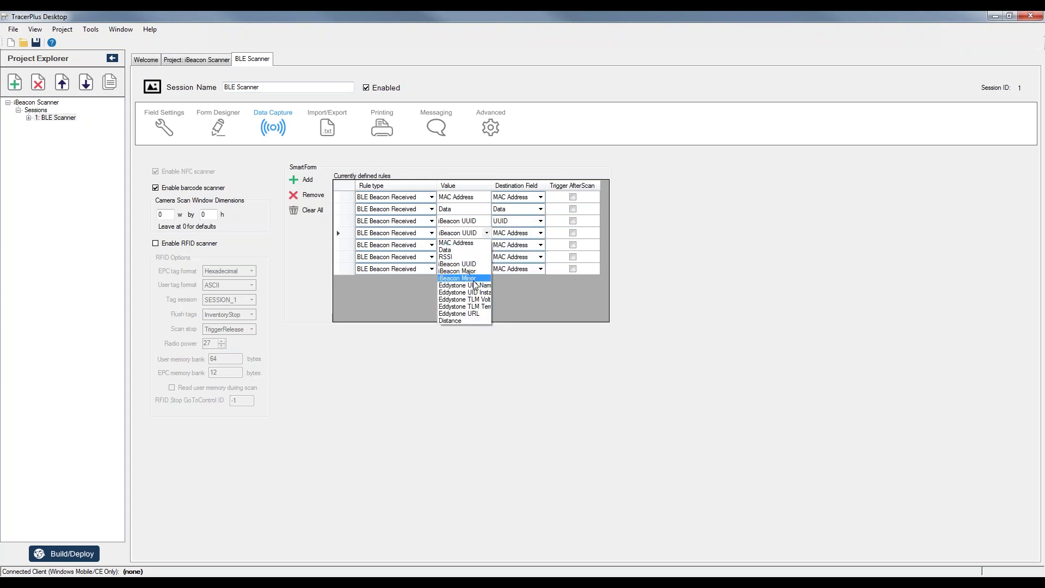
pyautogui.click(457, 271)
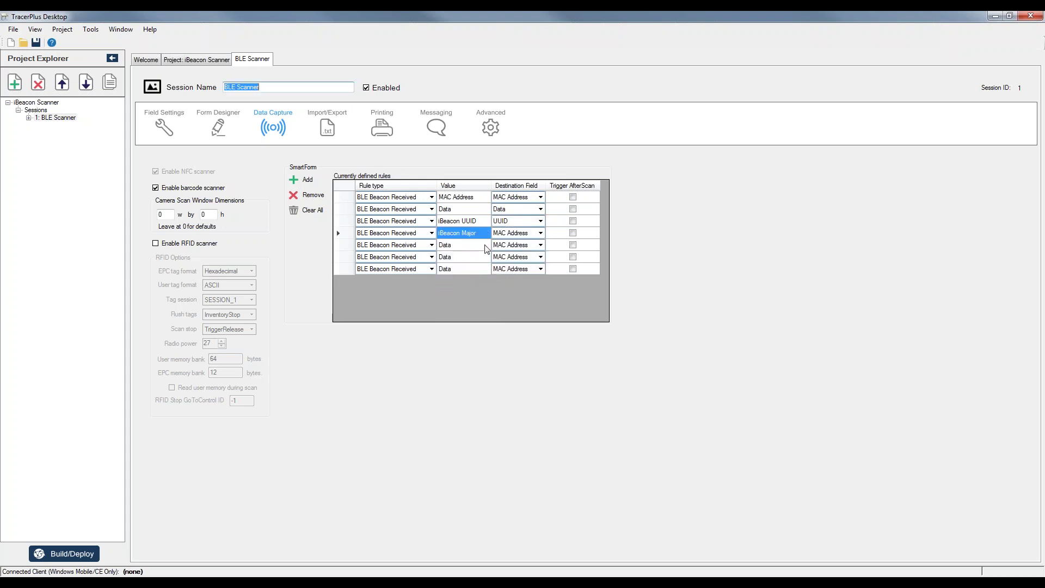
pyautogui.click(541, 233)
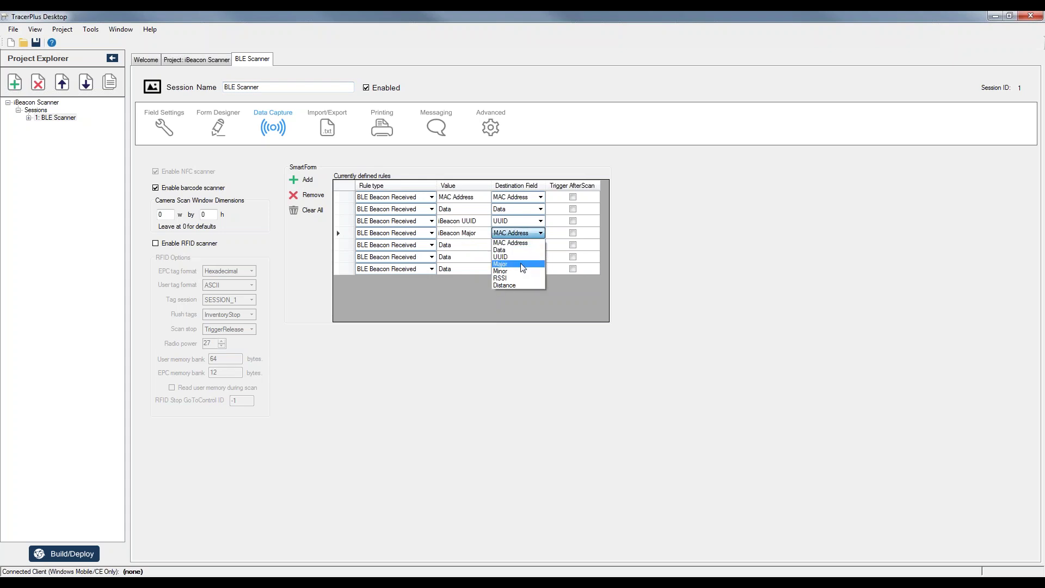
pyautogui.click(506, 264)
# Configure the fifth beacon rule with the value iBeacon Minor and the destination field Minor.
pyautogui.click(473, 246)
pyautogui.click(472, 245)
pyautogui.click(486, 245)
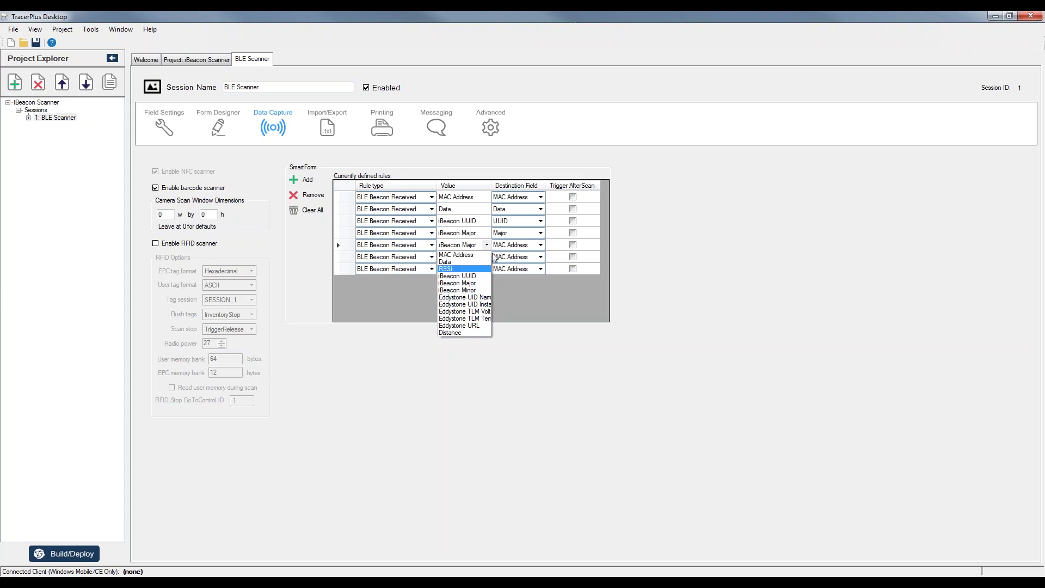
pyautogui.click(474, 295)
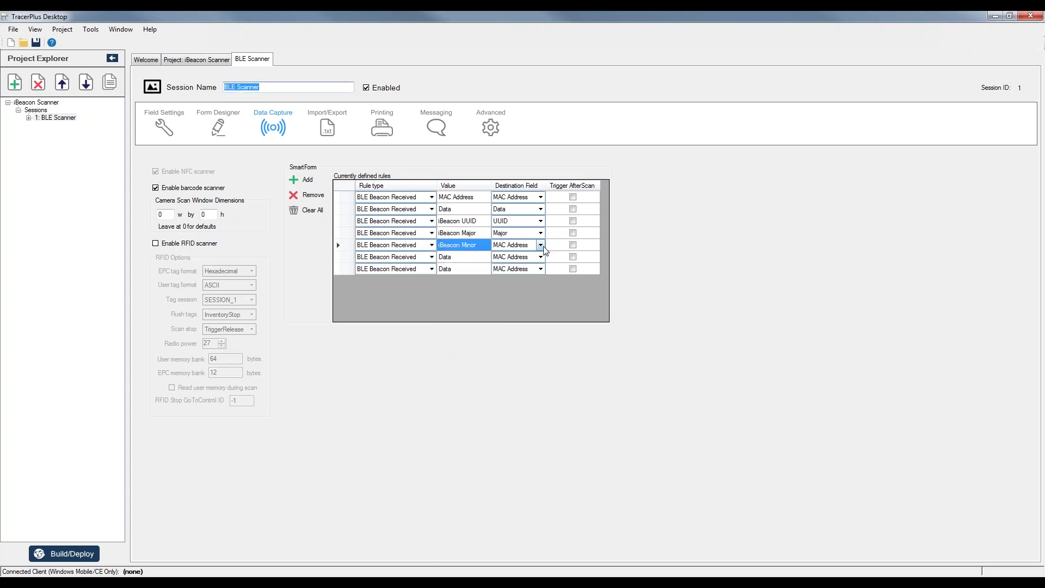
pyautogui.click(542, 246)
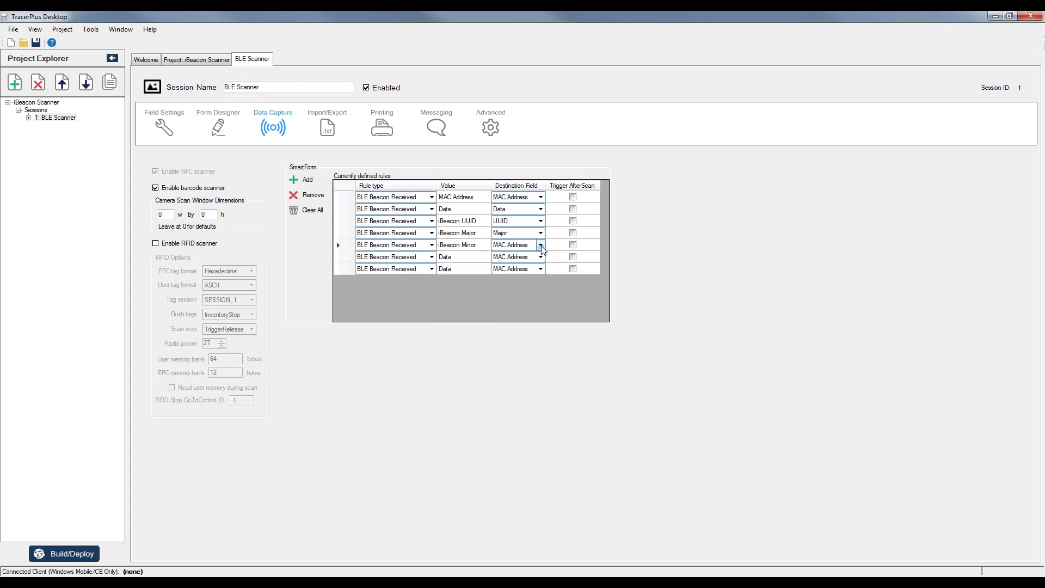
pyautogui.click(541, 246)
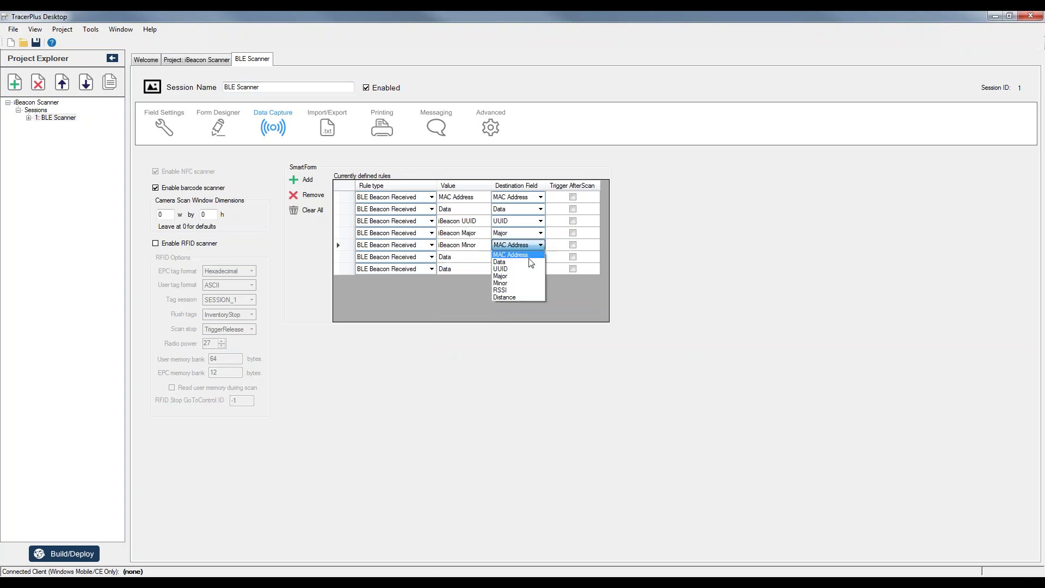
pyautogui.click(512, 284)
# Configure the sixth beacon rule with the value RSSI and the destination field RSSI.
pyautogui.click(486, 257)
pyautogui.click(486, 257)
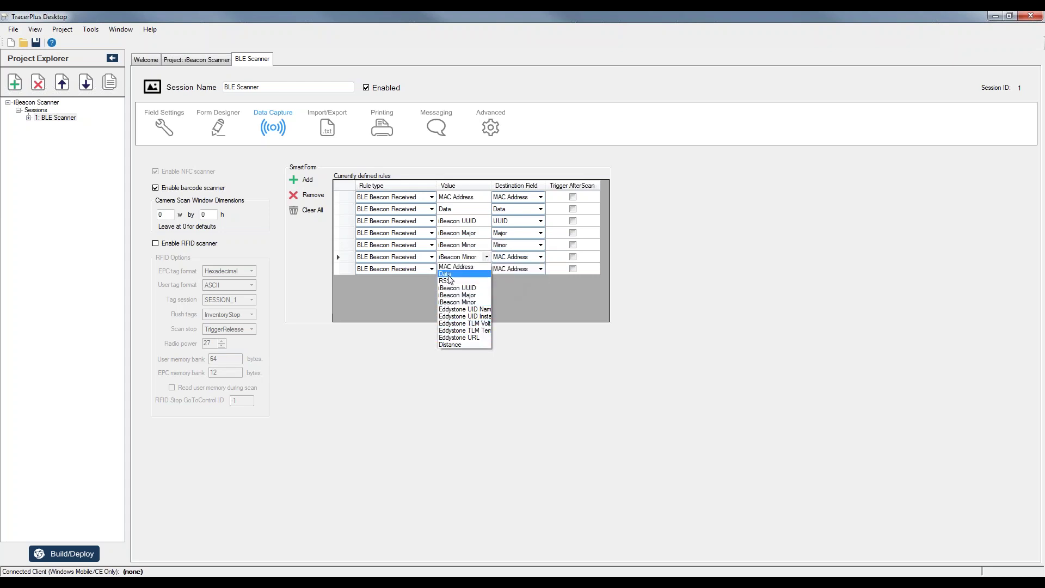
pyautogui.click(446, 281)
pyautogui.click(541, 257)
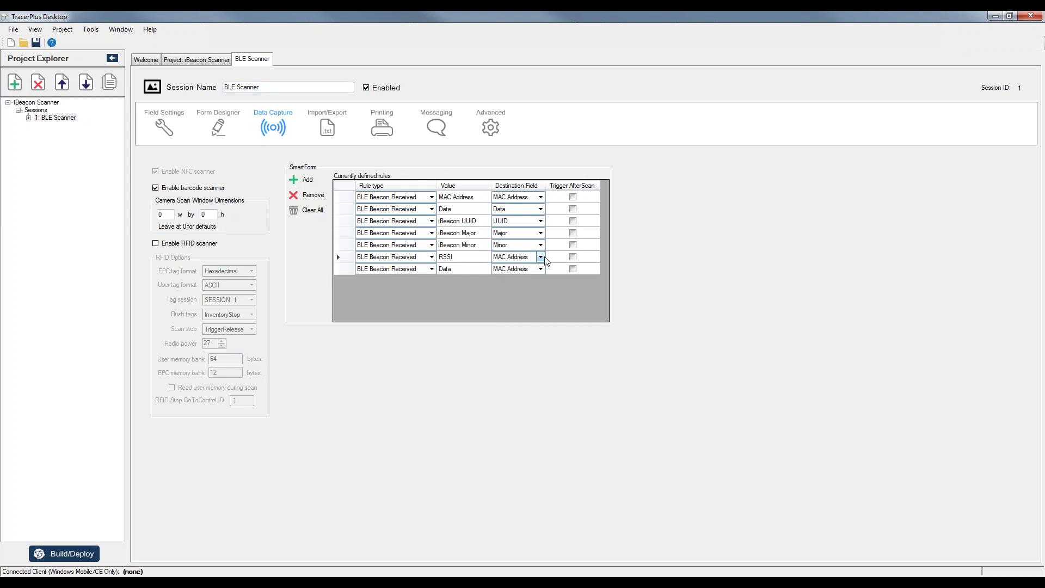
pyautogui.click(541, 257)
pyautogui.click(499, 302)
# Configure the last beacon rule with the value Distance and the destination field Distance.
pyautogui.click(476, 267)
pyautogui.press('r')
pyautogui.click(485, 267)
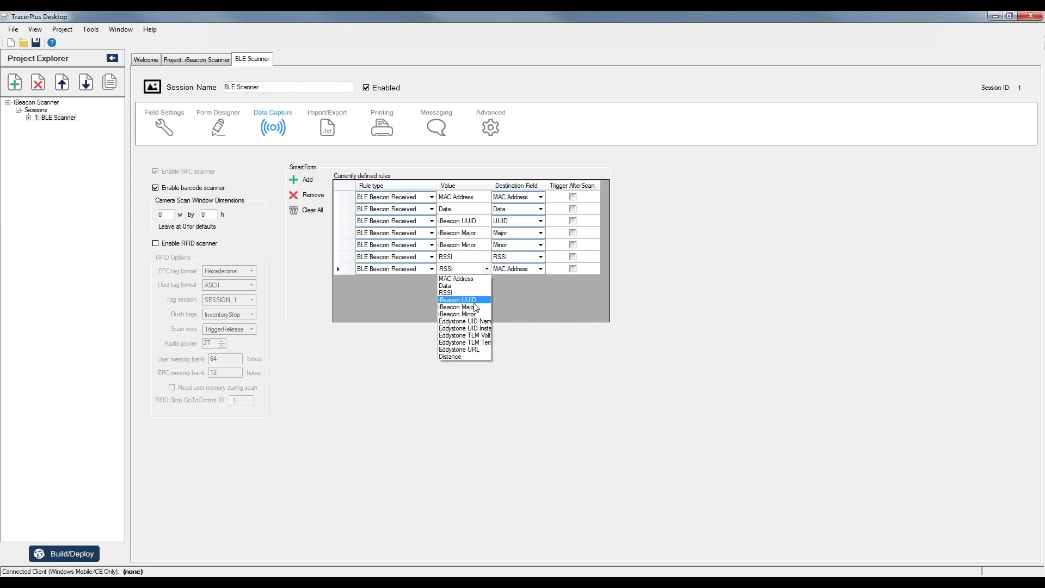
pyautogui.click(459, 355)
pyautogui.click(540, 269)
pyautogui.click(518, 321)
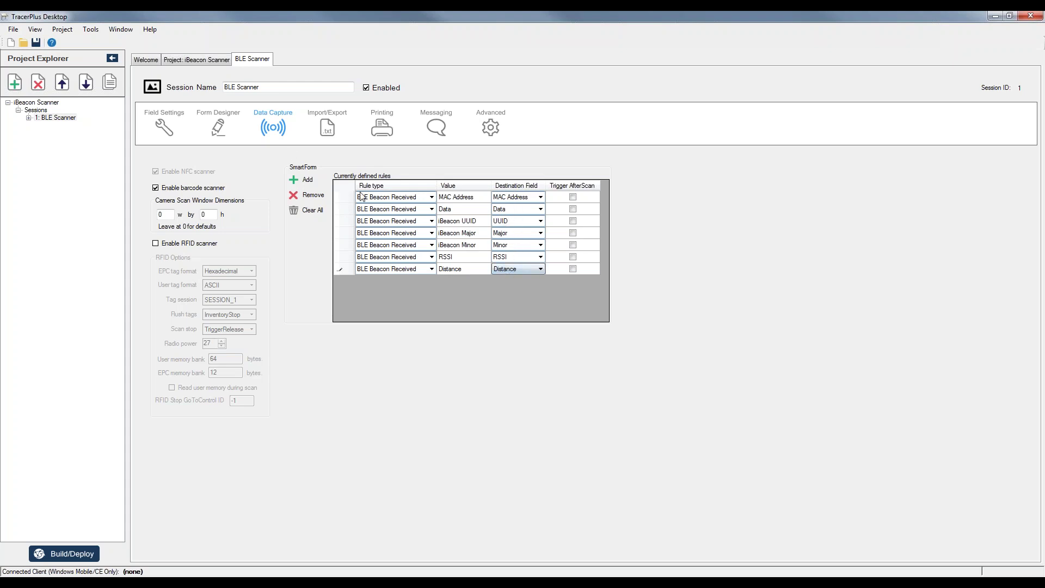
# Create the default form from the field settings and delete its Records label and record count.
pyautogui.click(165, 127)
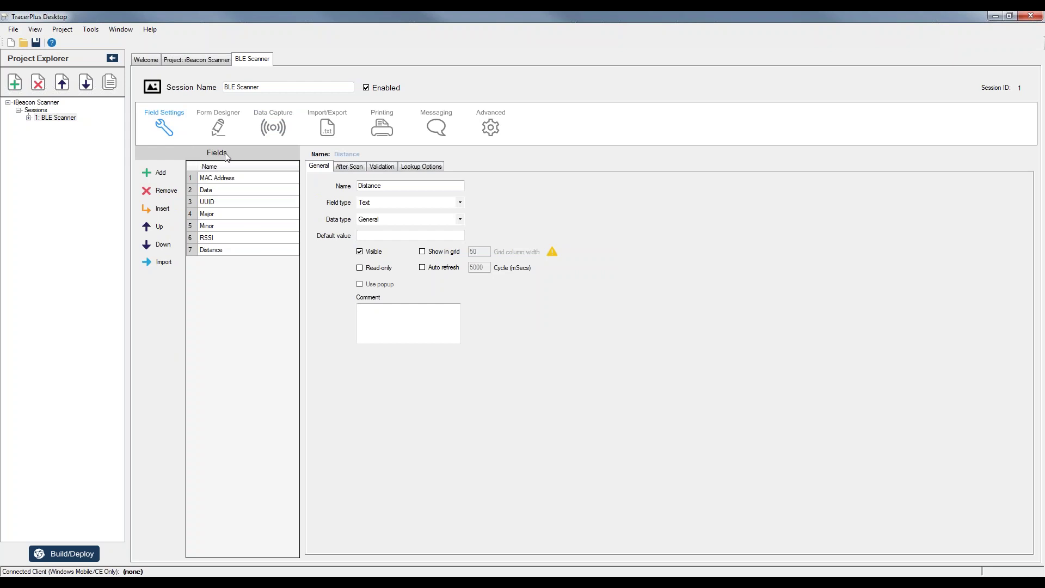
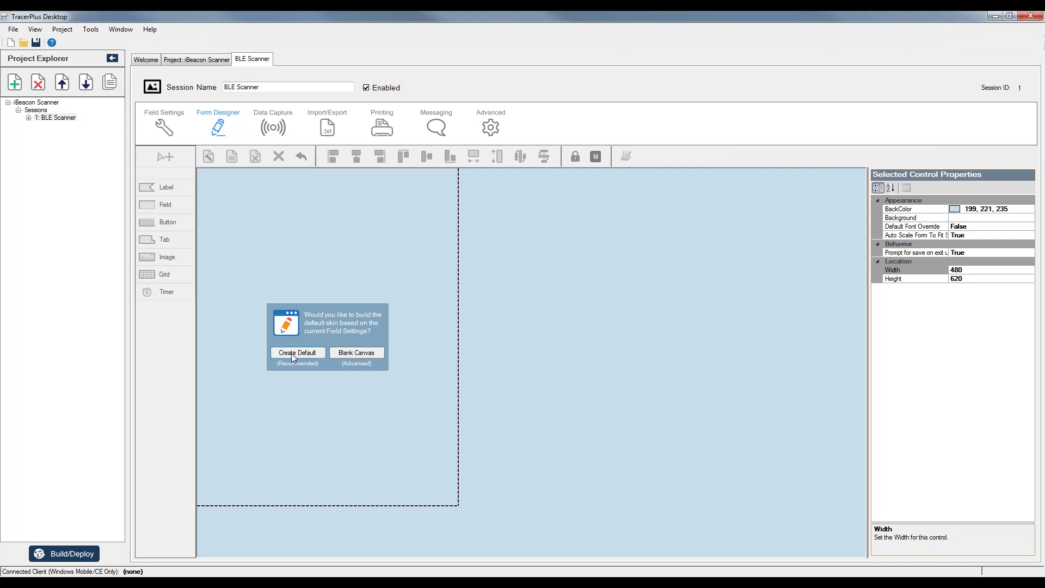
pyautogui.click(292, 353)
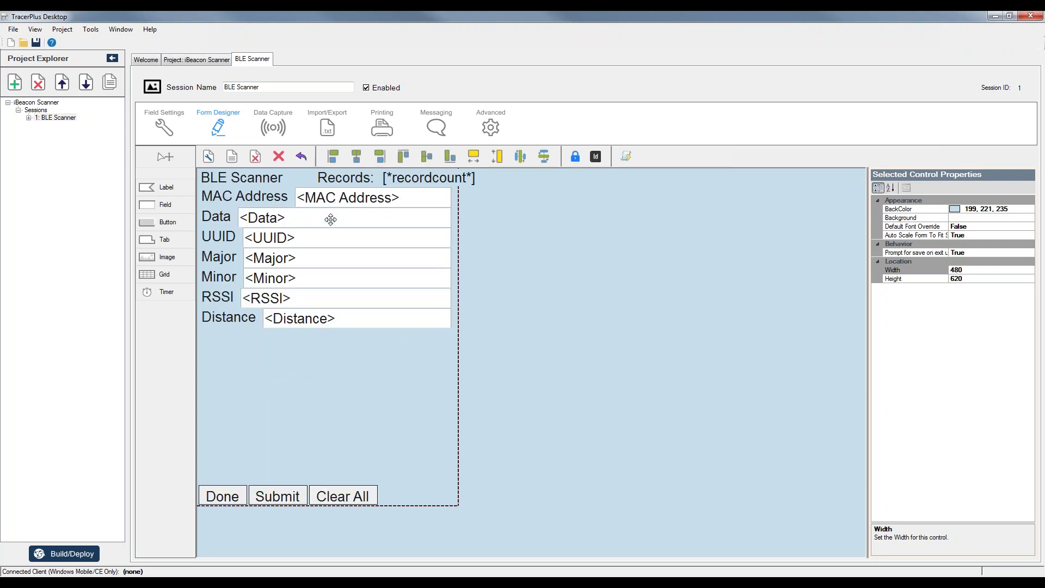
pyautogui.click(346, 179)
pyautogui.press('Delete')
pyautogui.click(423, 182)
pyautogui.press('Delete')
# Widen the BLE Scanner title label to about 472 and set its justification to Center.
pyautogui.click(273, 177)
pyautogui.moveTo(285, 178); pyautogui.dragTo(455, 175)
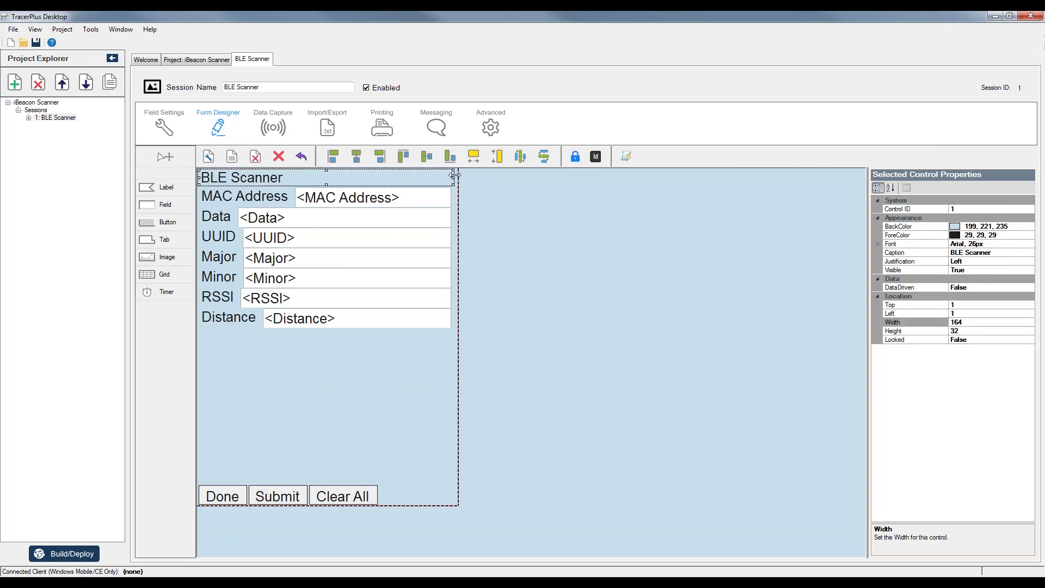
pyautogui.click(921, 262)
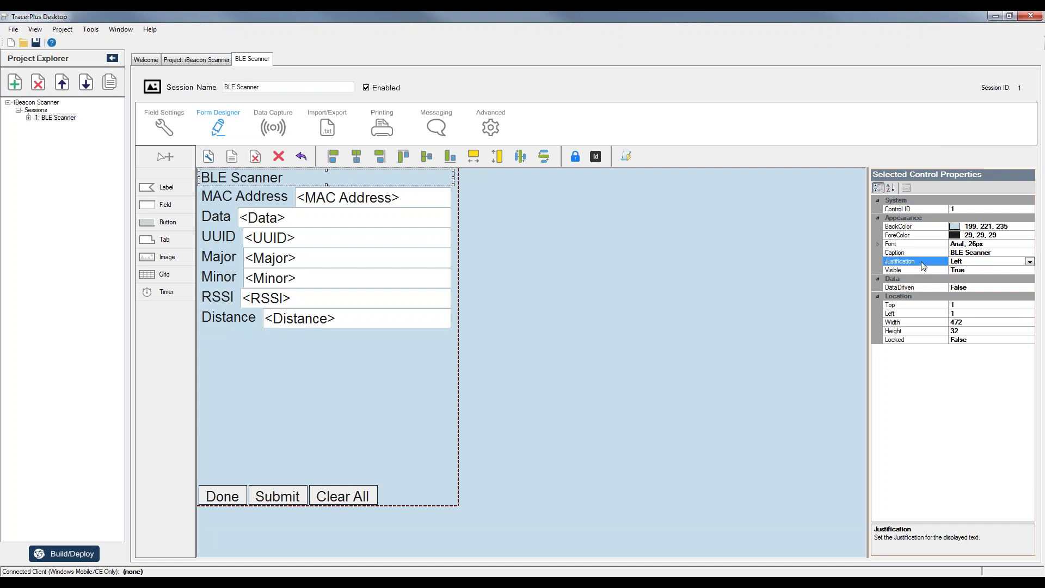
pyautogui.doubleClick(924, 263)
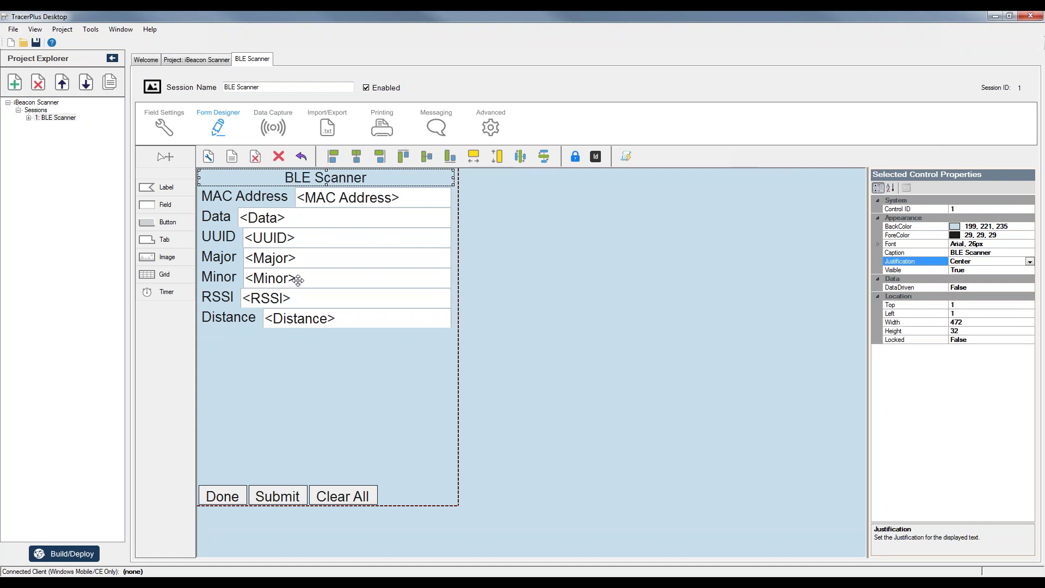
# Align the Data, UUID, Major, Minor and RSSI input fields to the left edge of the Distance field and match its width.
pyautogui.click(303, 318)
pyautogui.keyDown('ctrl'); pyautogui.click(302, 303); pyautogui.keyUp('ctrl')
pyautogui.keyDown('ctrl'); pyautogui.click(304, 279); pyautogui.keyUp('ctrl')
pyautogui.keyDown('ctrl'); pyautogui.click(305, 261); pyautogui.keyUp('ctrl')
pyautogui.keyDown('ctrl'); pyautogui.click(308, 238); pyautogui.keyUp('ctrl')
pyautogui.keyDown('ctrl'); pyautogui.click(312, 222); pyautogui.keyUp('ctrl')
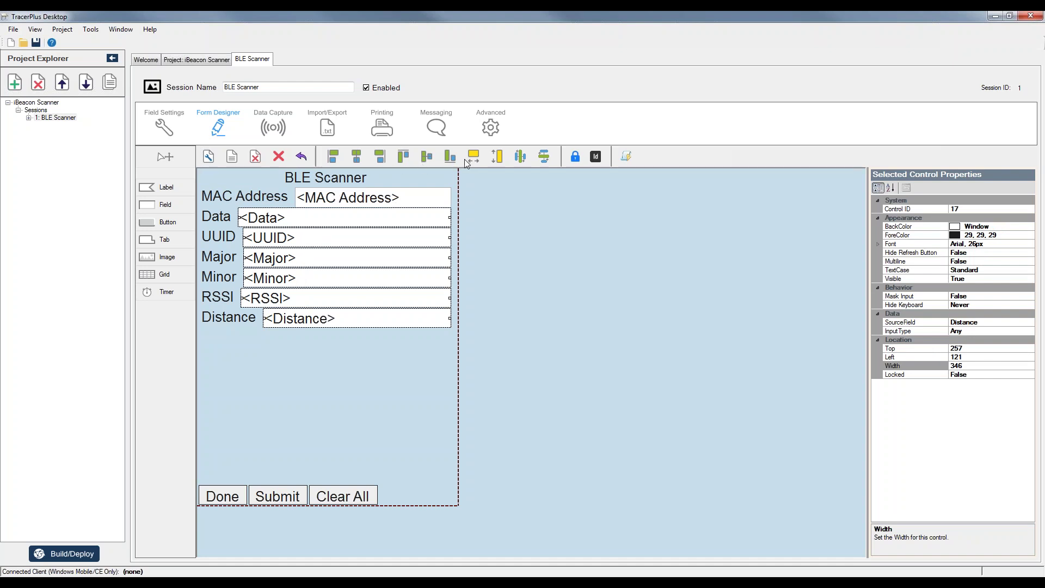
pyautogui.click(333, 158)
pyautogui.click(496, 159)
pyautogui.click(491, 305)
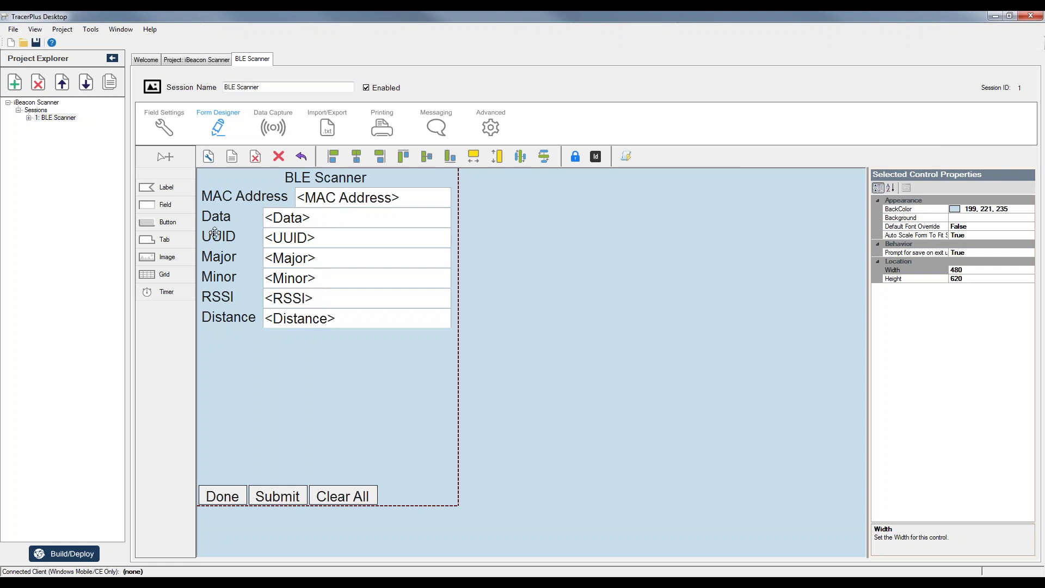
# Add a grid about 468 wide and 280 high between the Distance field and the buttons, and show the control IDs.
pyautogui.click(168, 275)
pyautogui.click(227, 357)
pyautogui.moveTo(262, 377); pyautogui.dragTo(455, 483)
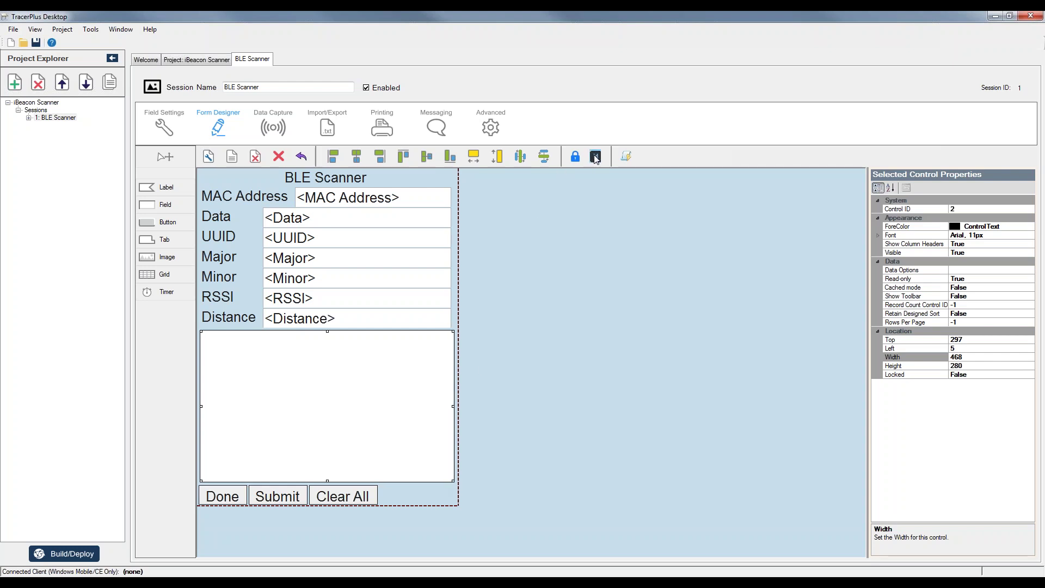
pyautogui.click(596, 158)
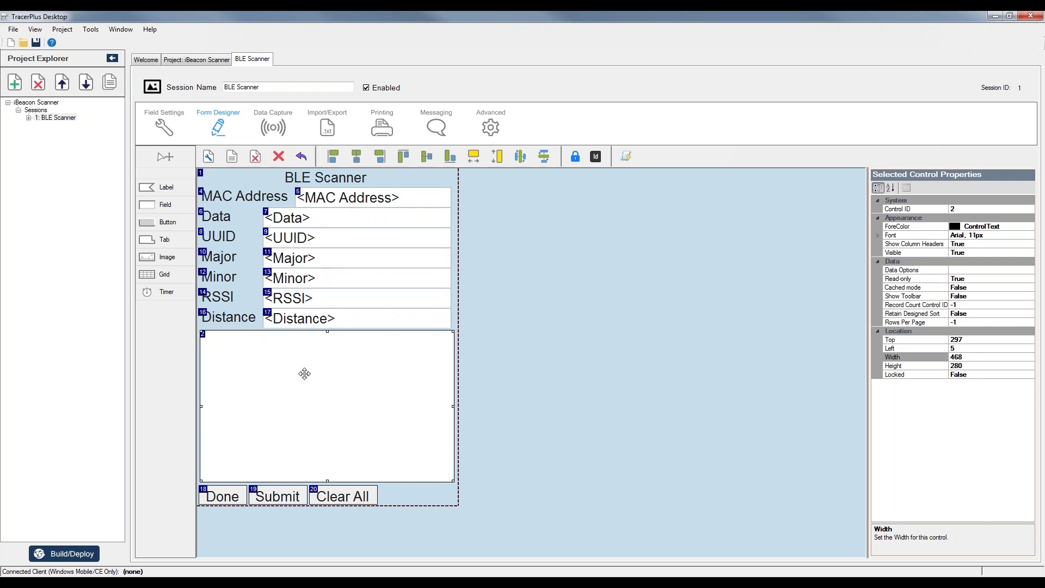
# Set the grid's Cached mode and its Beep when row added option to True.
pyautogui.doubleClick(902, 289)
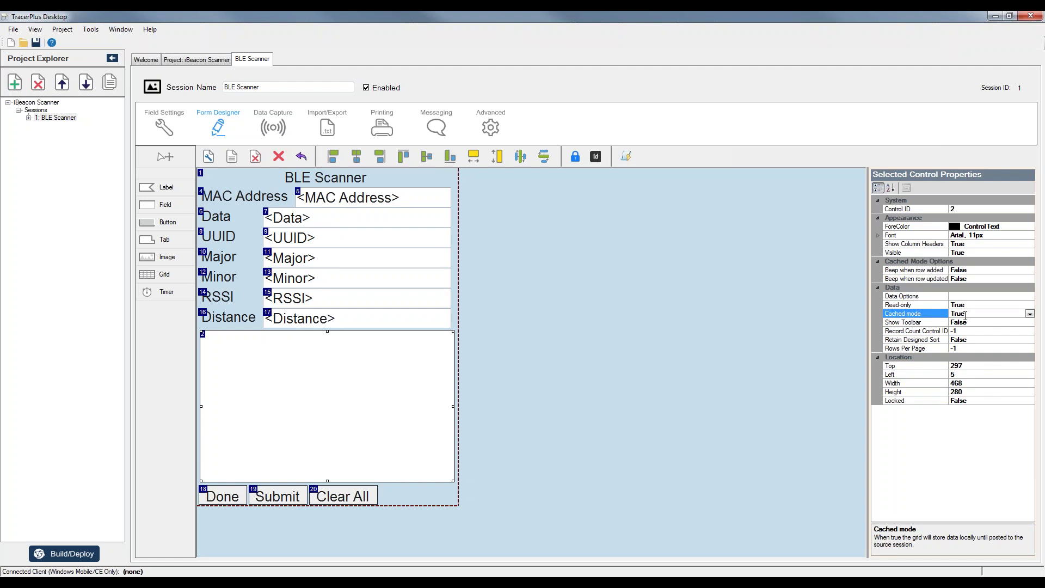
pyautogui.doubleClick(913, 271)
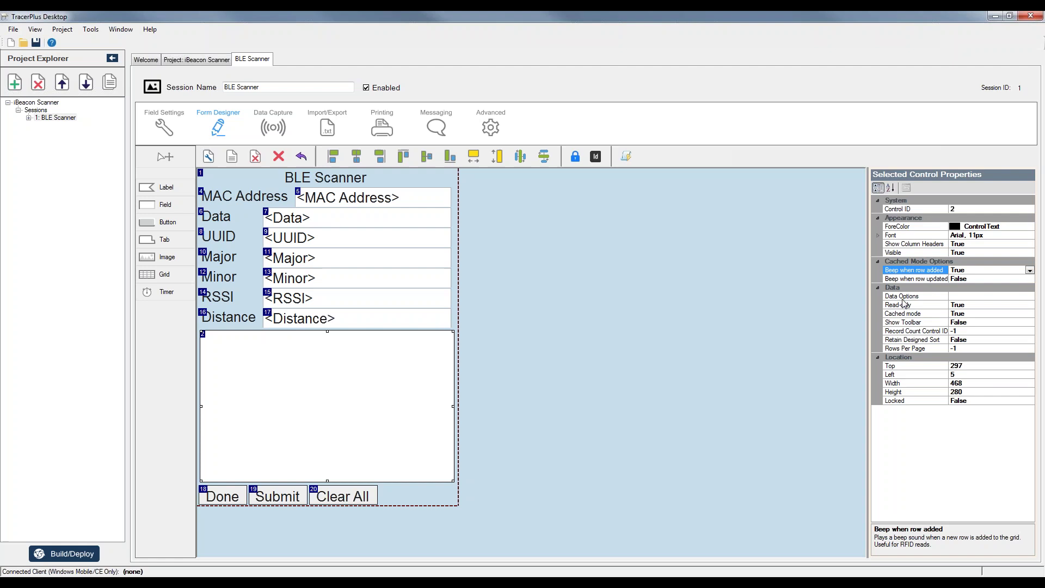
# Add seven columns to the grid in its data options, using BLE Scanner as the source session.
pyautogui.click(978, 298)
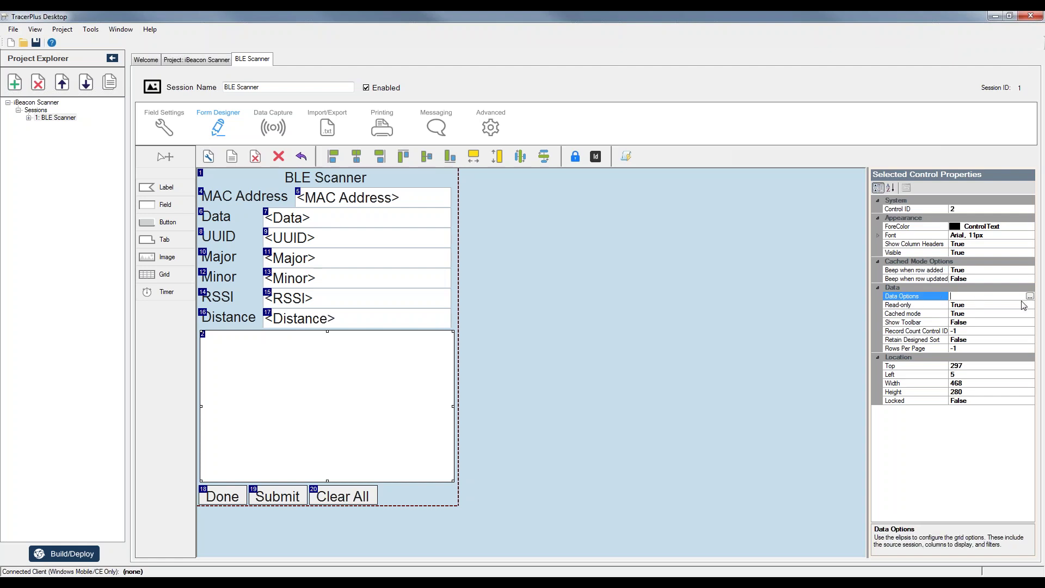
pyautogui.click(1030, 297)
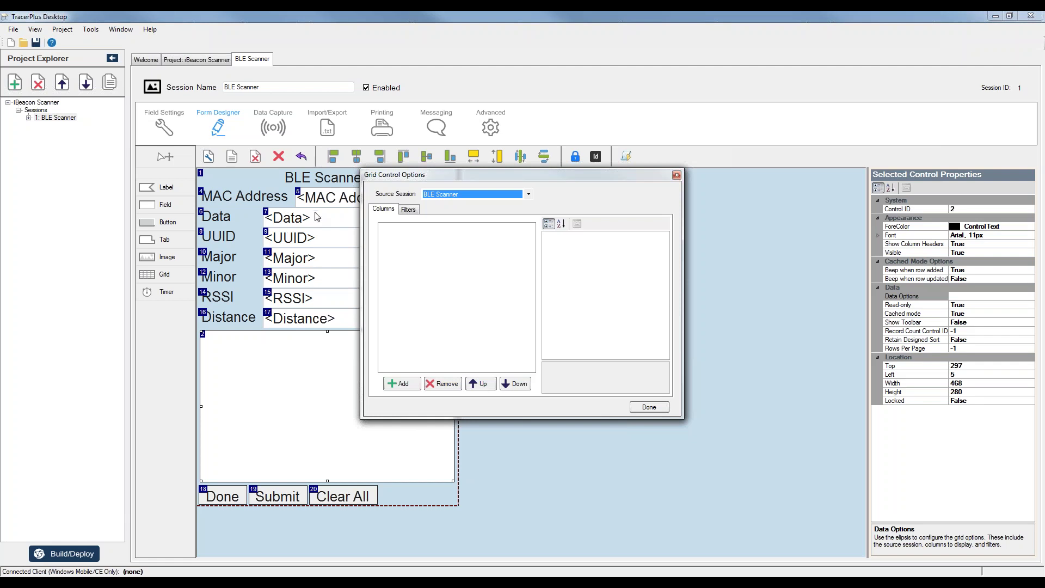
pyautogui.click(397, 384)
pyautogui.click(398, 384)
pyautogui.click(398, 384)
pyautogui.click(399, 384)
pyautogui.click(399, 385)
pyautogui.click(400, 385)
pyautogui.click(399, 384)
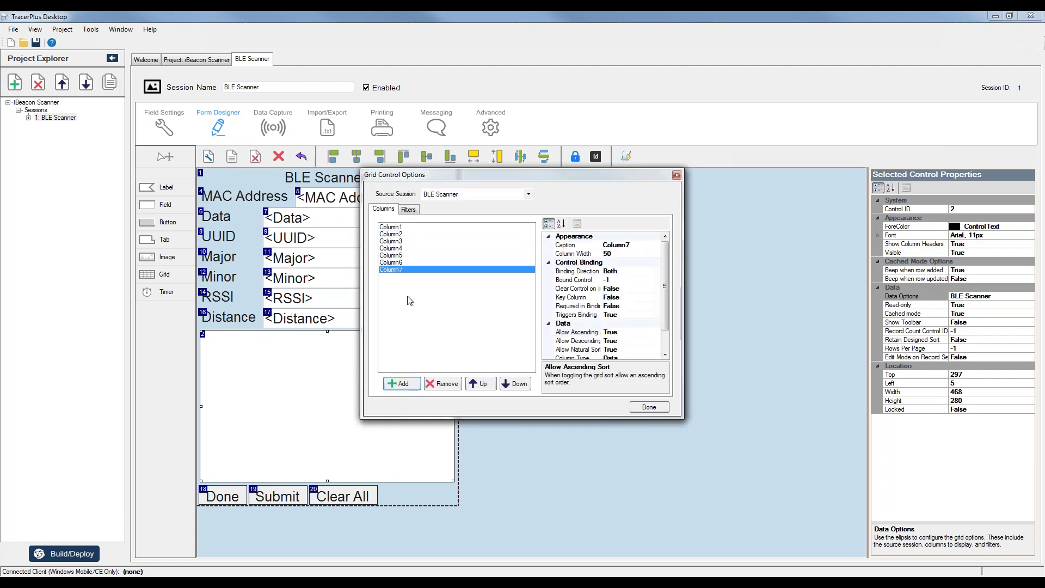
# Caption the grid's first three columns MAC, Data and UUID.
pyautogui.click(403, 227)
pyautogui.click(636, 245)
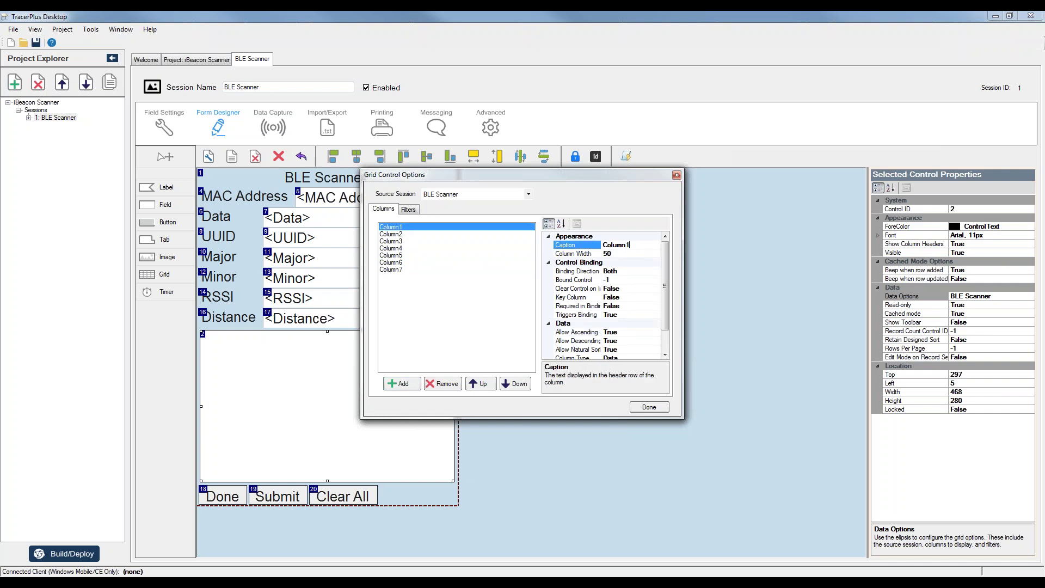
pyautogui.write('MAC')
pyautogui.click(419, 235)
pyautogui.click(621, 245)
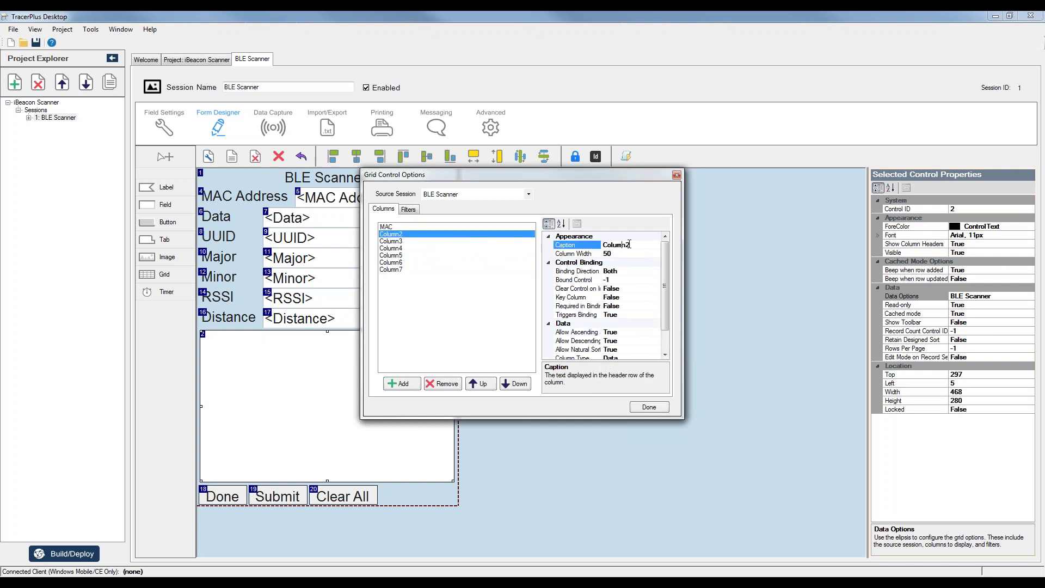
pyautogui.write('Data')
pyautogui.click(417, 241)
pyautogui.click(620, 247)
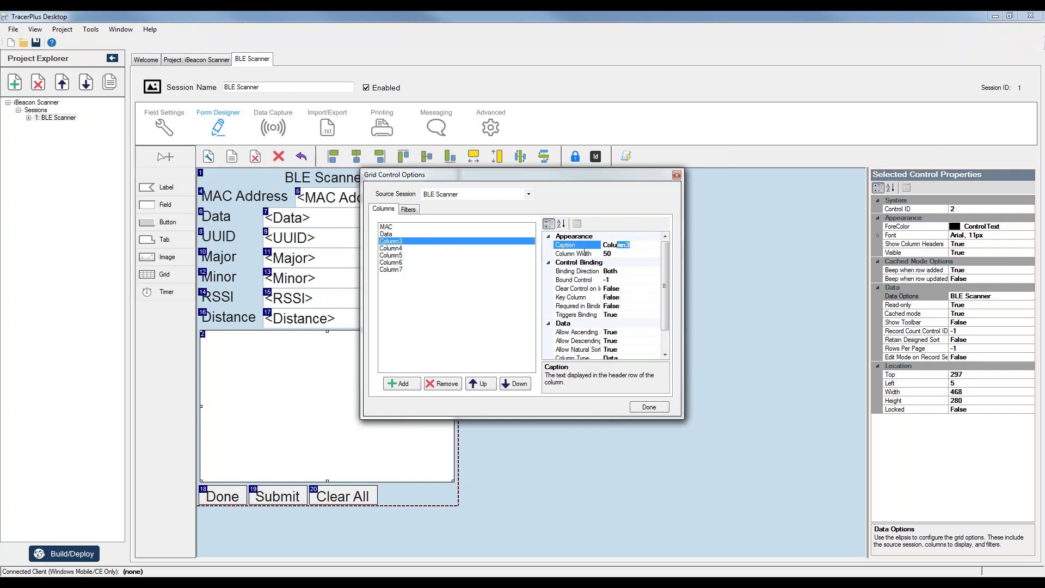
pyautogui.write('UUID')
# Caption the grid's fourth and fifth columns Major and Minor.
pyautogui.click(403, 248)
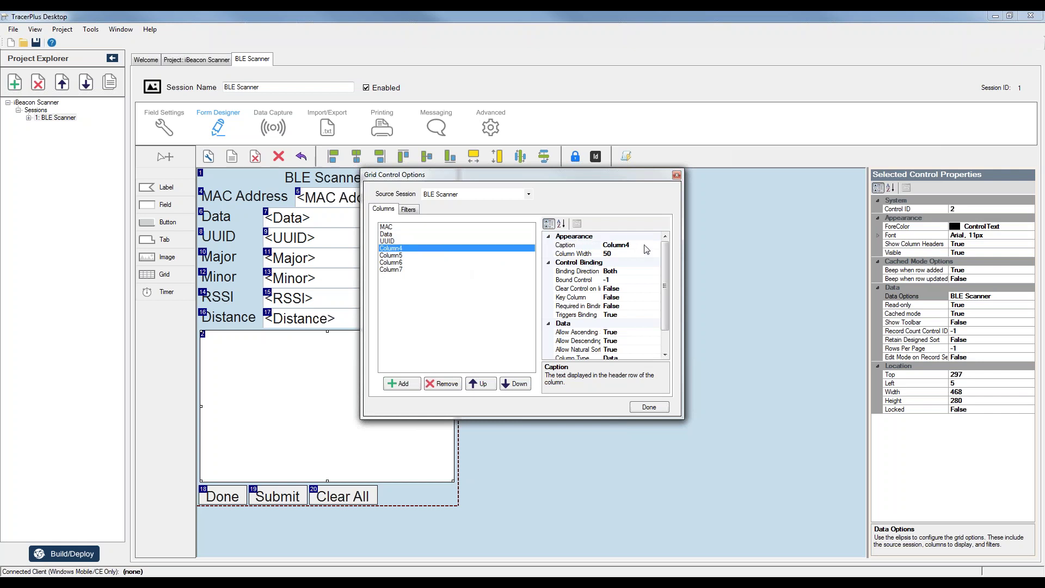
pyautogui.click(564, 246)
pyautogui.write('Majo')
pyautogui.write('r')
pyautogui.click(451, 255)
pyautogui.click(563, 246)
pyautogui.write('Mi')
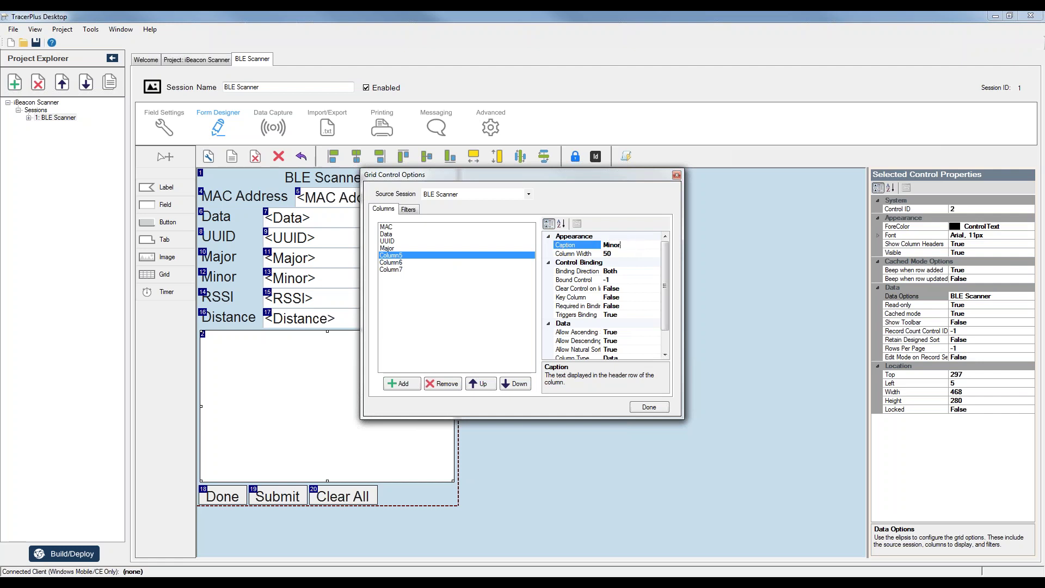
# Caption the grid's last two columns RSSI and Distance and finish the grid options.
pyautogui.click(396, 262)
pyautogui.click(556, 246)
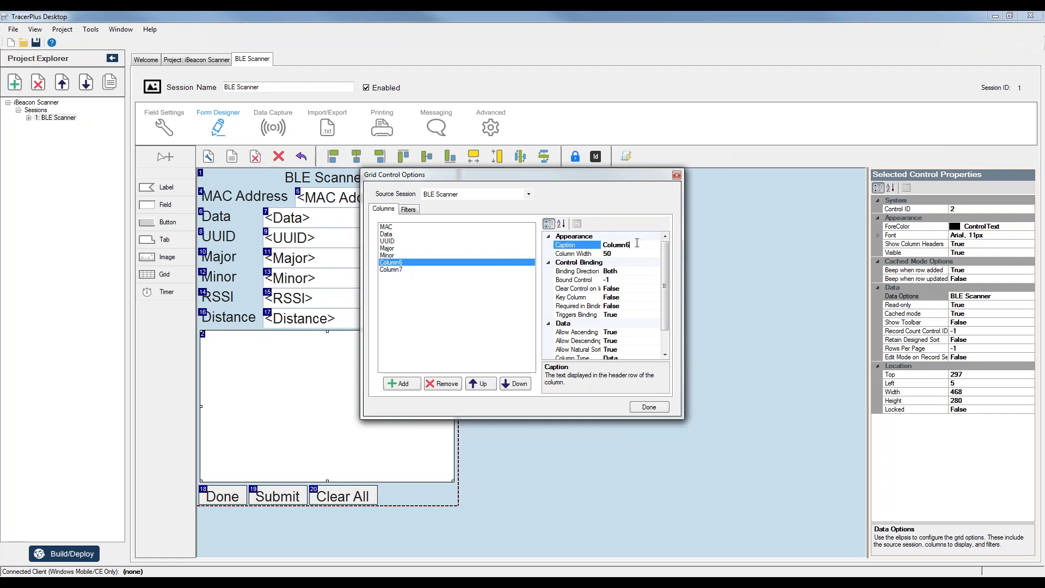
pyautogui.write('RSSI')
pyautogui.click(400, 270)
pyautogui.click(586, 246)
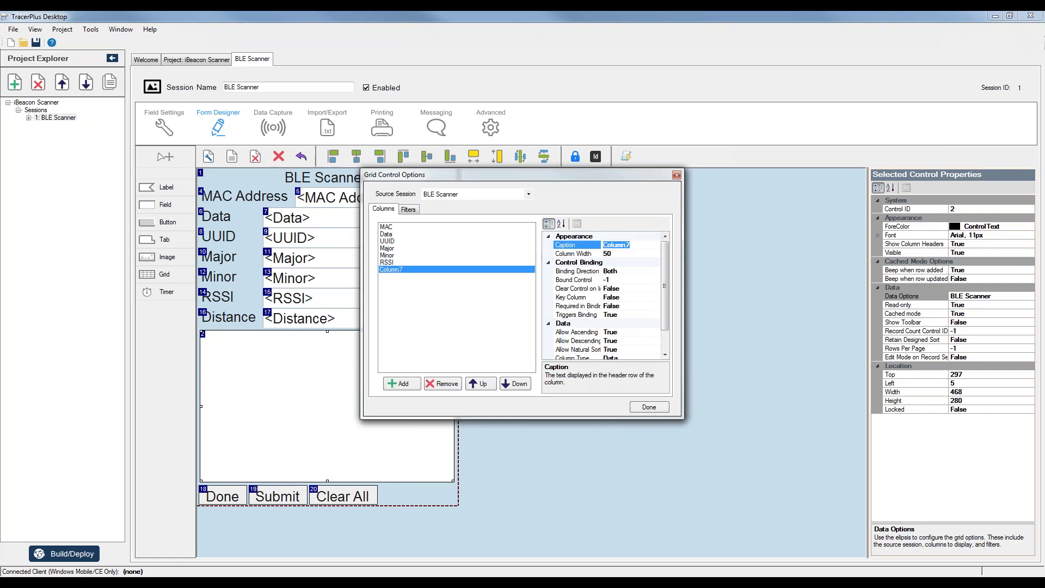
pyautogui.write('Distacne')
pyautogui.click(649, 407)
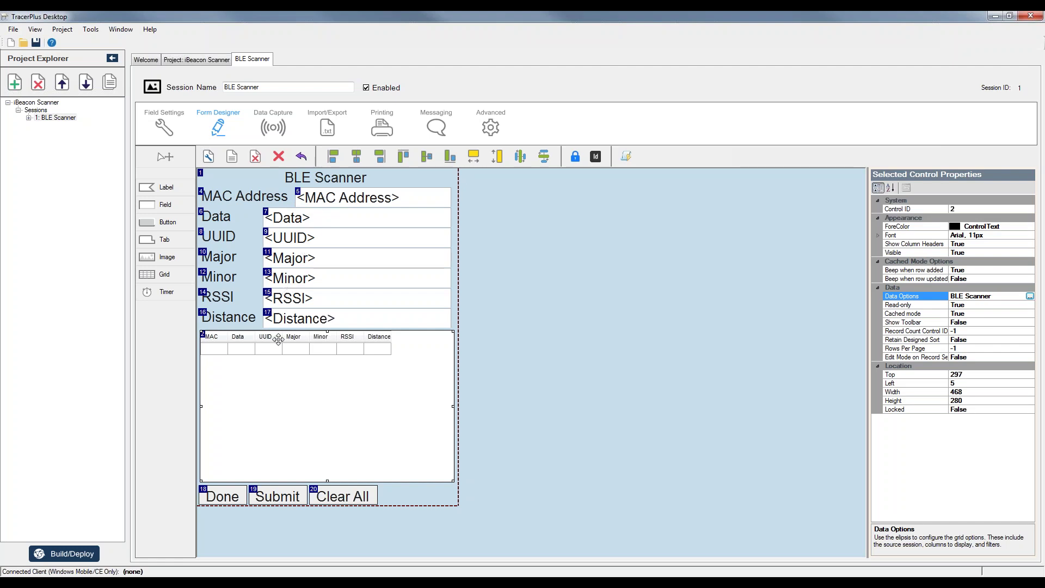
# Reopen the grid's data options and set the Binding Direction of the MAC, Data and UUID columns to FromControl.
pyautogui.click(1030, 297)
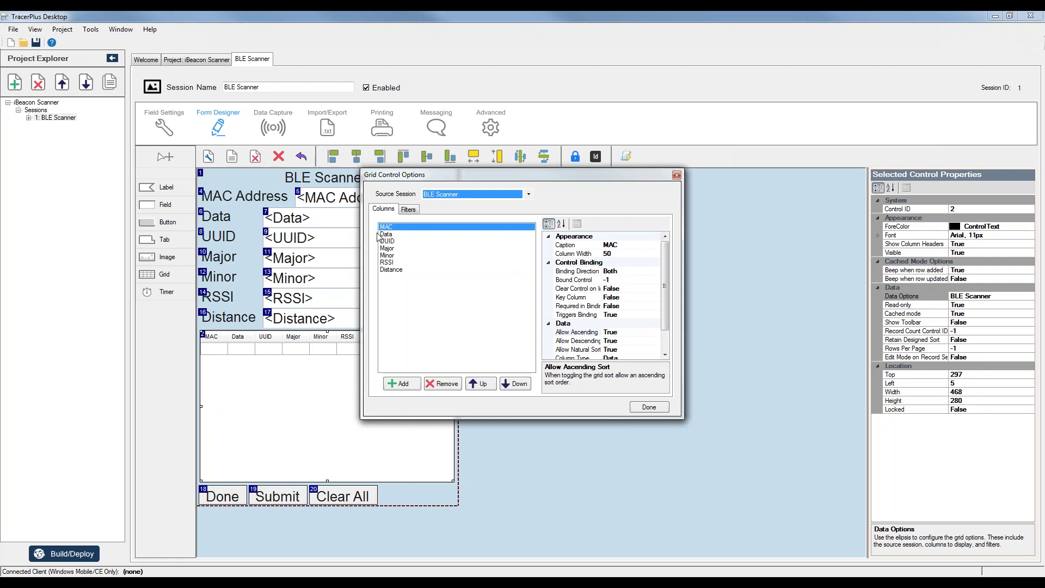
pyautogui.click(652, 271)
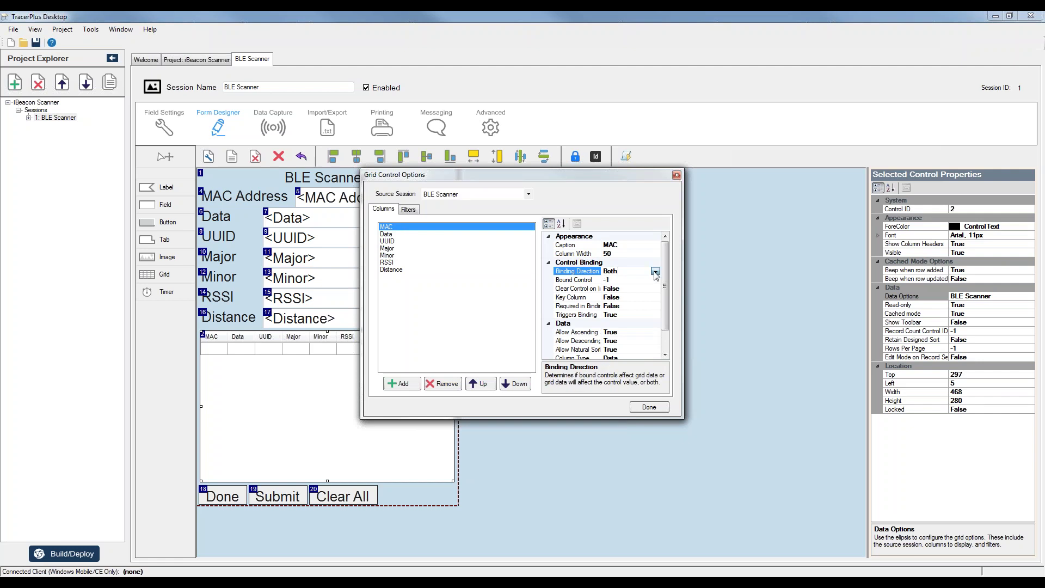
pyautogui.click(656, 271)
pyautogui.click(621, 296)
pyautogui.click(384, 234)
pyautogui.click(656, 271)
pyautogui.click(653, 281)
pyautogui.click(387, 240)
pyautogui.click(648, 270)
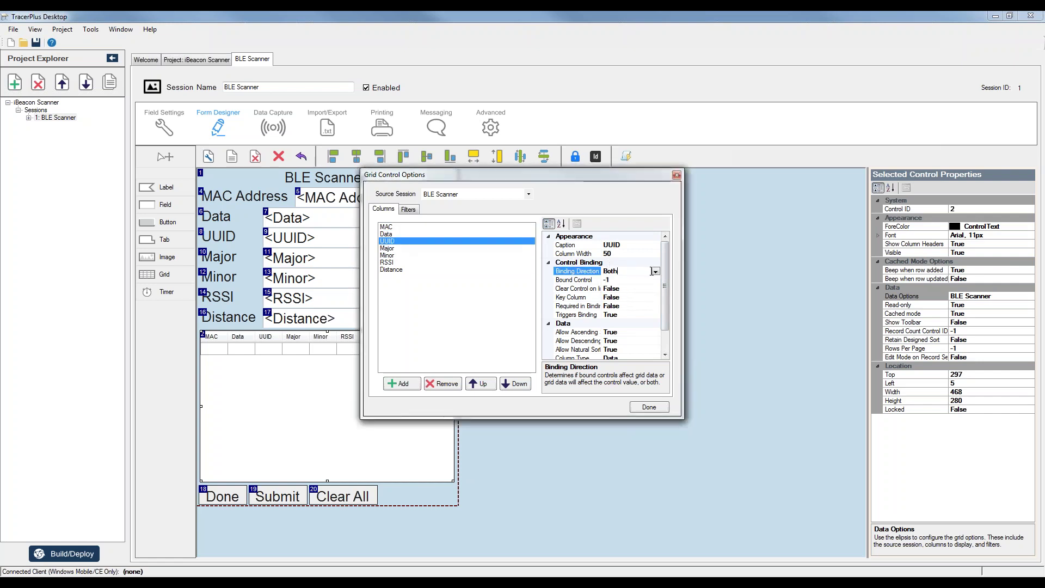
pyautogui.click(655, 272)
pyautogui.click(626, 297)
# Set the Binding Direction of the Major and Minor columns to FromControl.
pyautogui.click(387, 247)
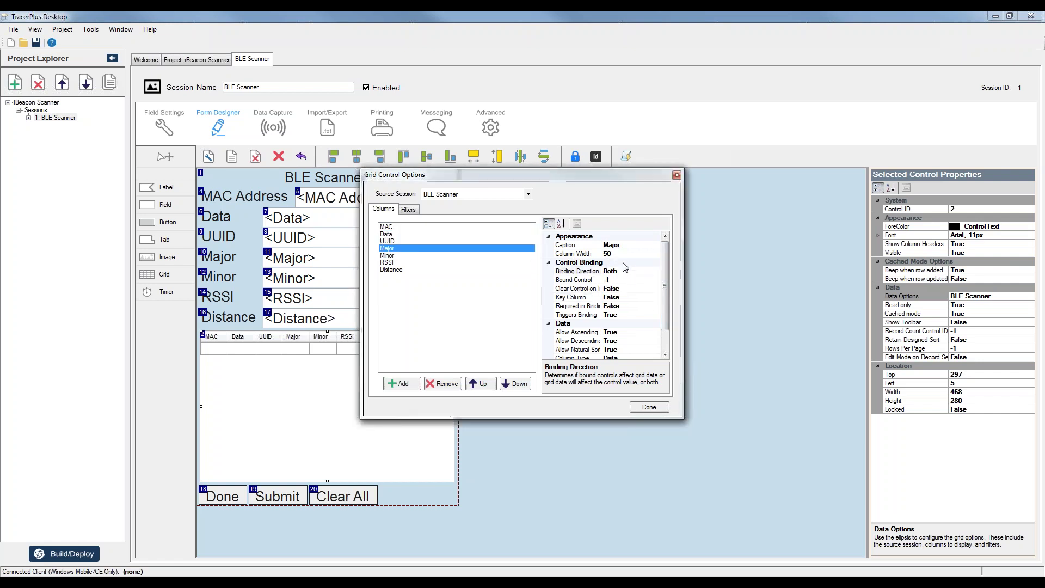
pyautogui.click(649, 272)
pyautogui.click(656, 271)
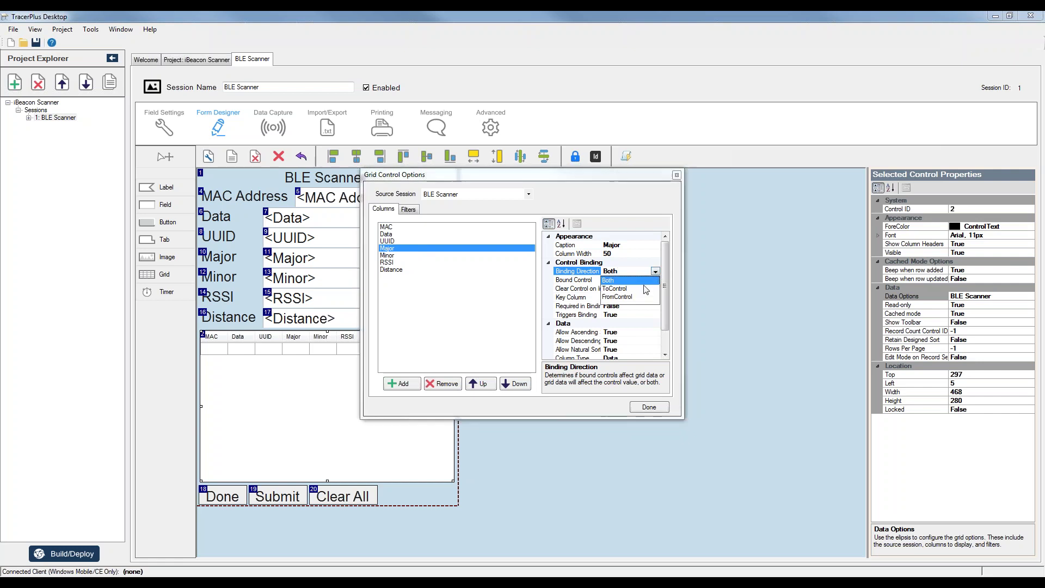
pyautogui.click(626, 297)
pyautogui.click(394, 256)
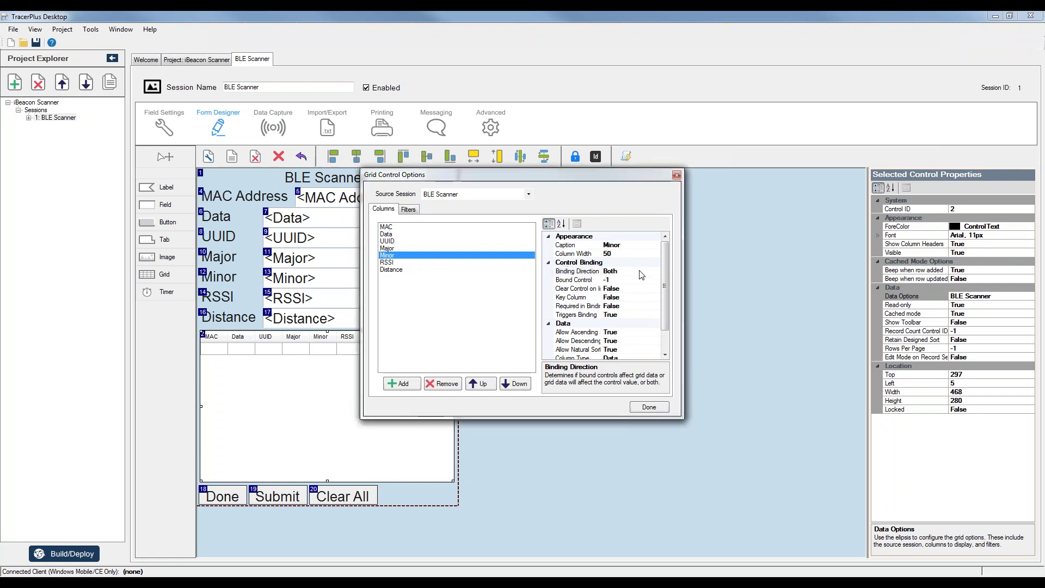
pyautogui.click(642, 273)
pyautogui.click(655, 271)
pyautogui.click(627, 297)
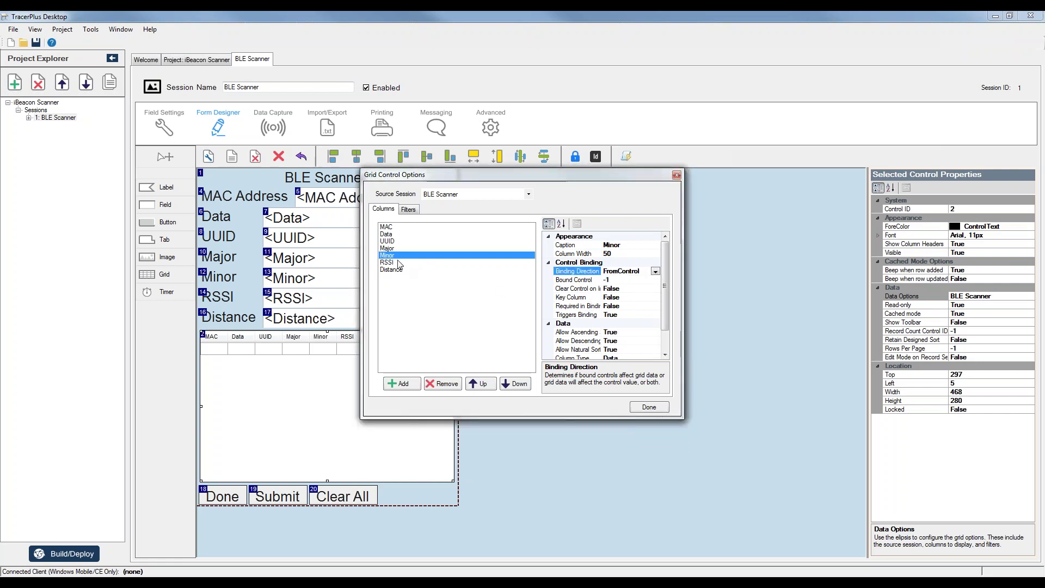
# Set the Binding Direction of the RSSI and Distance columns to FromControl.
pyautogui.click(397, 262)
pyautogui.click(638, 270)
pyautogui.click(656, 271)
pyautogui.click(626, 297)
pyautogui.click(392, 270)
pyautogui.click(637, 271)
pyautogui.click(655, 271)
pyautogui.click(626, 298)
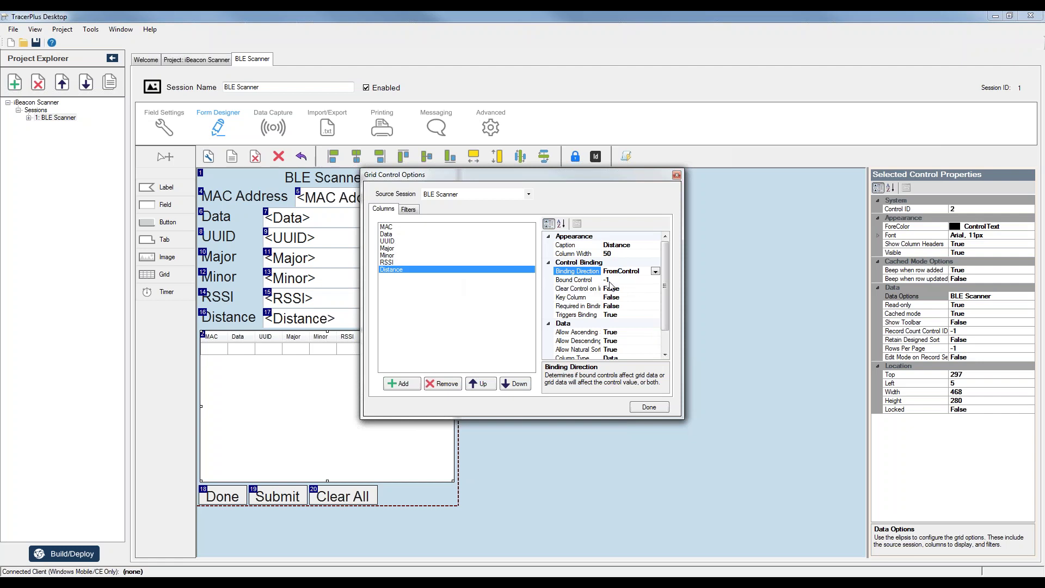
# Bind the MAC column to control 5, the Data column to control 7 and the UUID column to control 9.
pyautogui.click(410, 227)
pyautogui.click(610, 280)
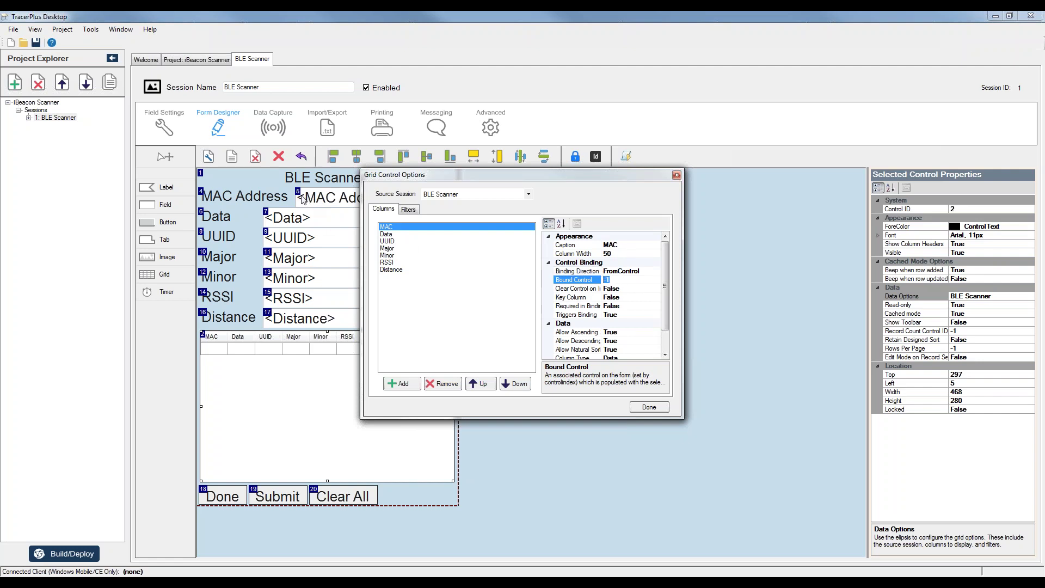
pyautogui.click(383, 234)
pyautogui.click(592, 281)
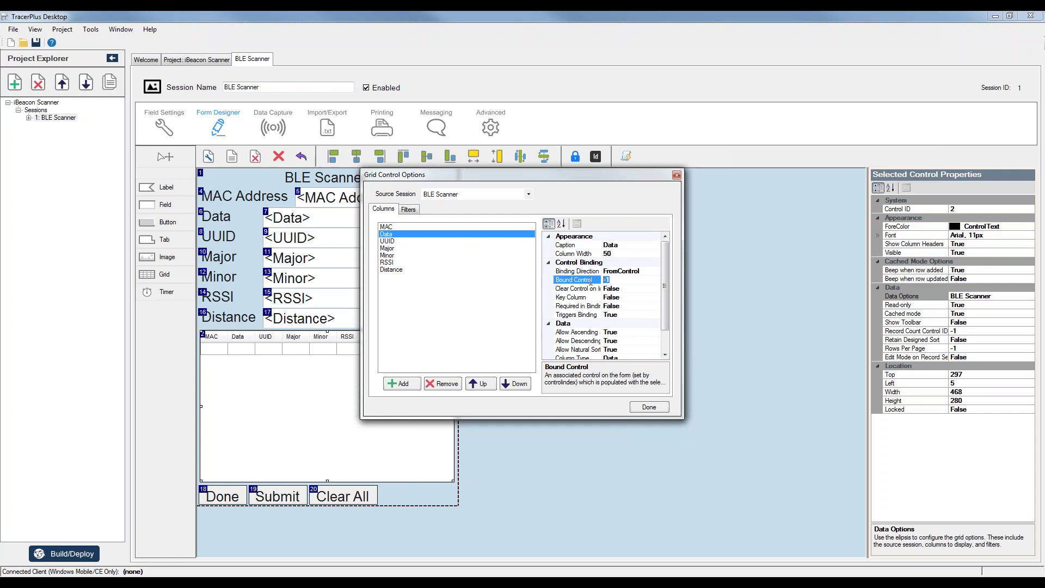
pyautogui.click(395, 241)
pyautogui.click(608, 281)
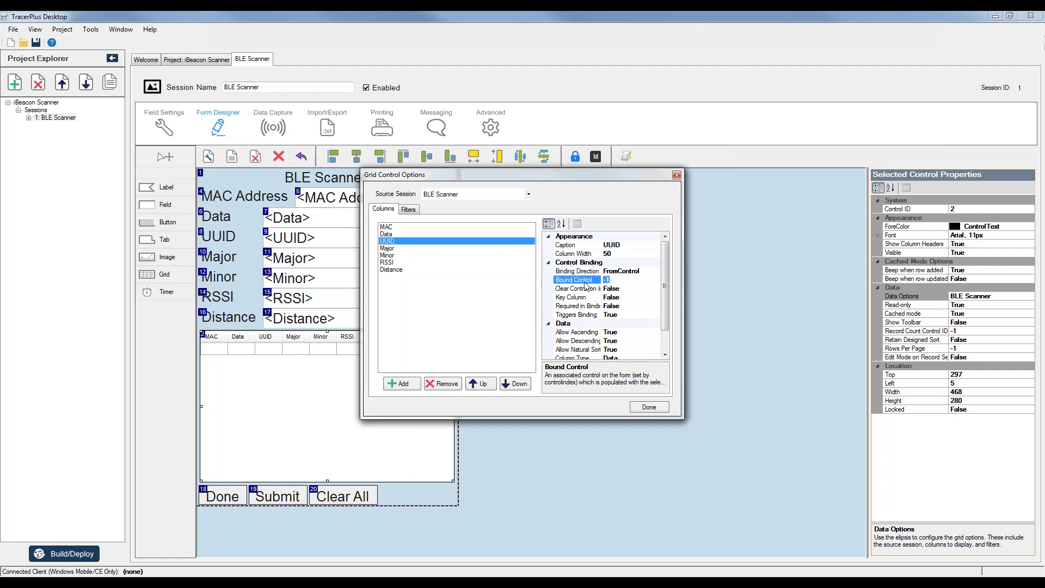
pyautogui.write('9')
# Bind the Major column to control 11 and the Minor column to control 13.
pyautogui.click(388, 248)
pyautogui.click(615, 280)
pyautogui.write('1')
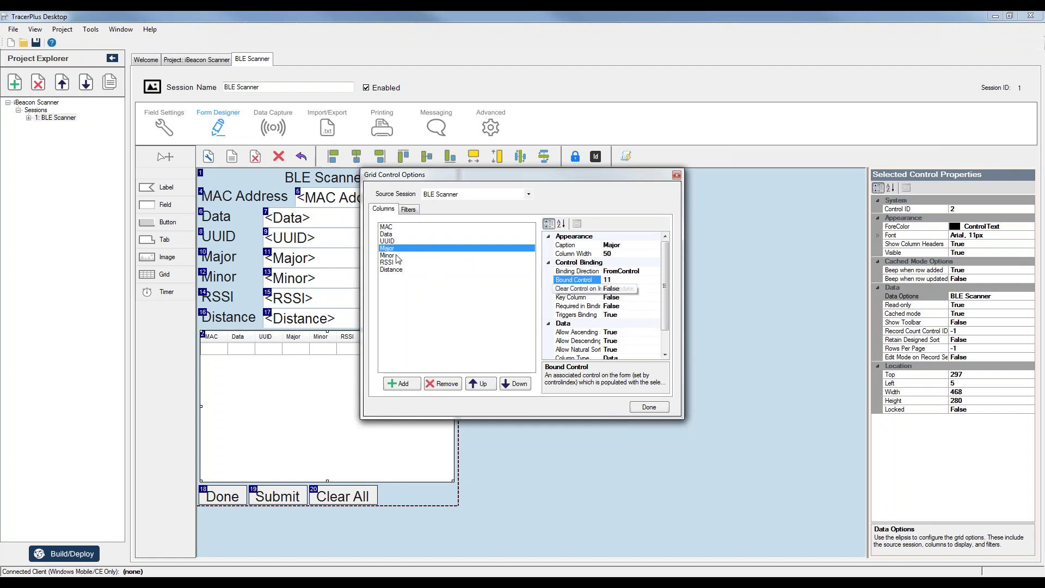
pyautogui.click(389, 255)
pyautogui.click(611, 281)
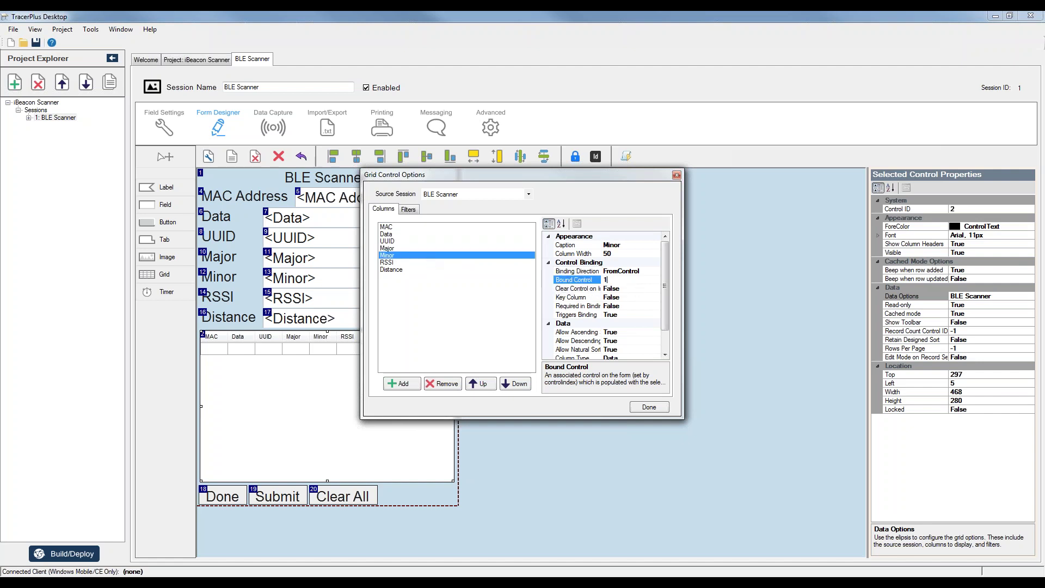
pyautogui.write('13')
# Bind the RSSI column to control 15 and the Distance column to control 17.
pyautogui.click(389, 263)
pyautogui.click(614, 281)
pyautogui.write('1')
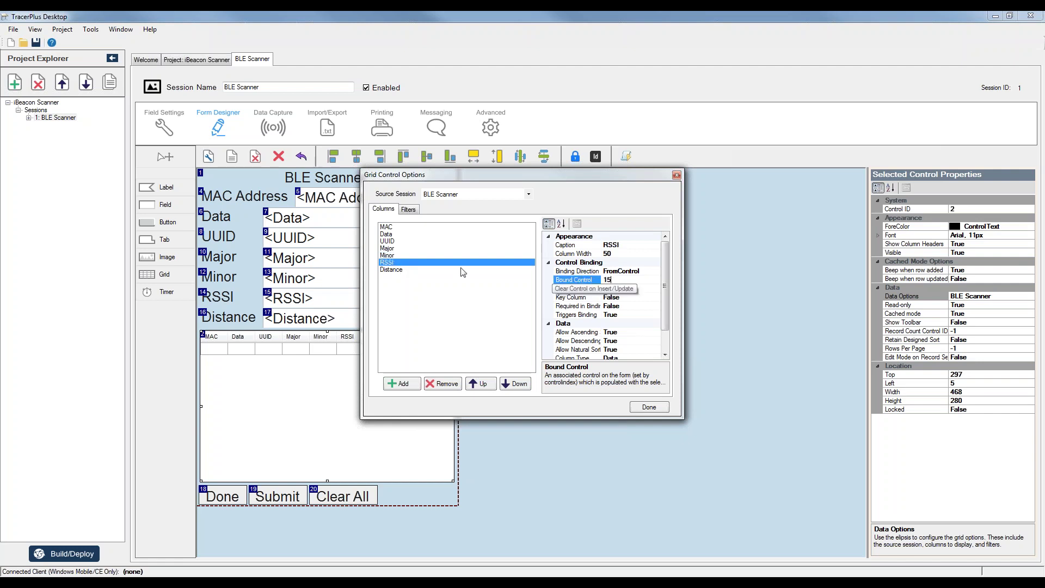
pyautogui.click(401, 270)
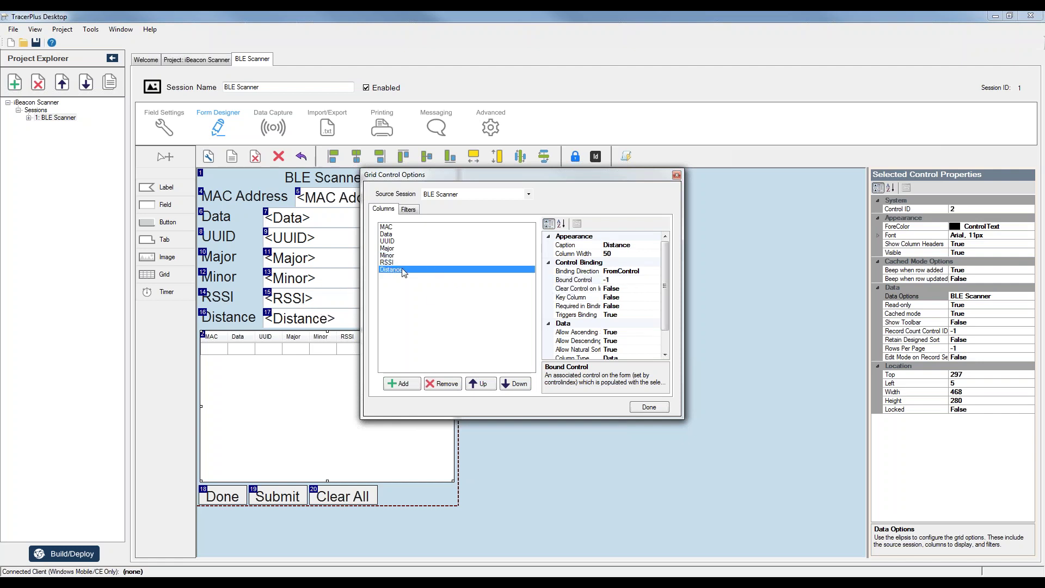
pyautogui.click(574, 281)
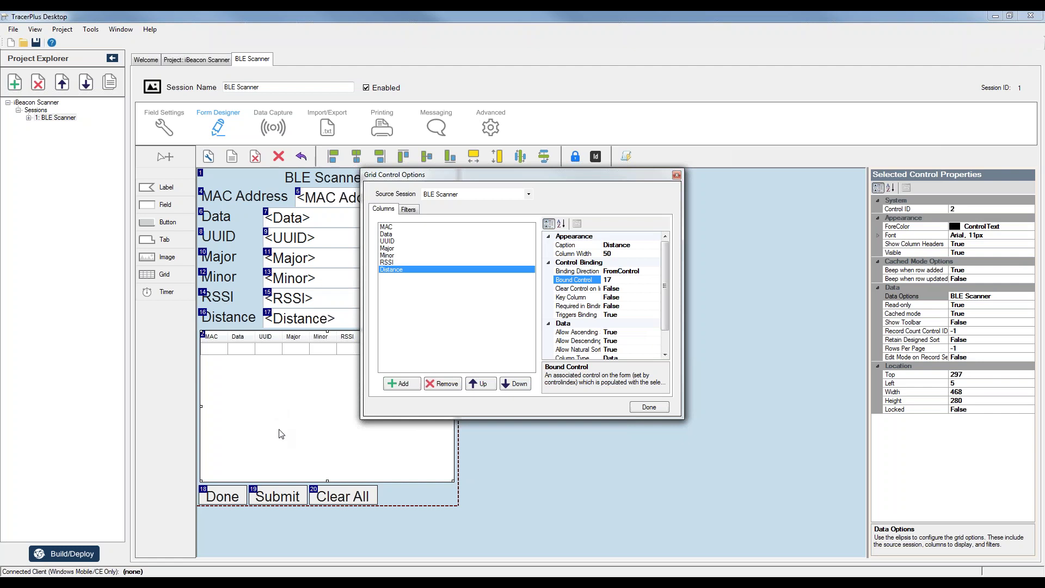
# Make MAC the key column and set Triggers Binding to False for the Data, UUID and Major columns.
pyautogui.click(397, 227)
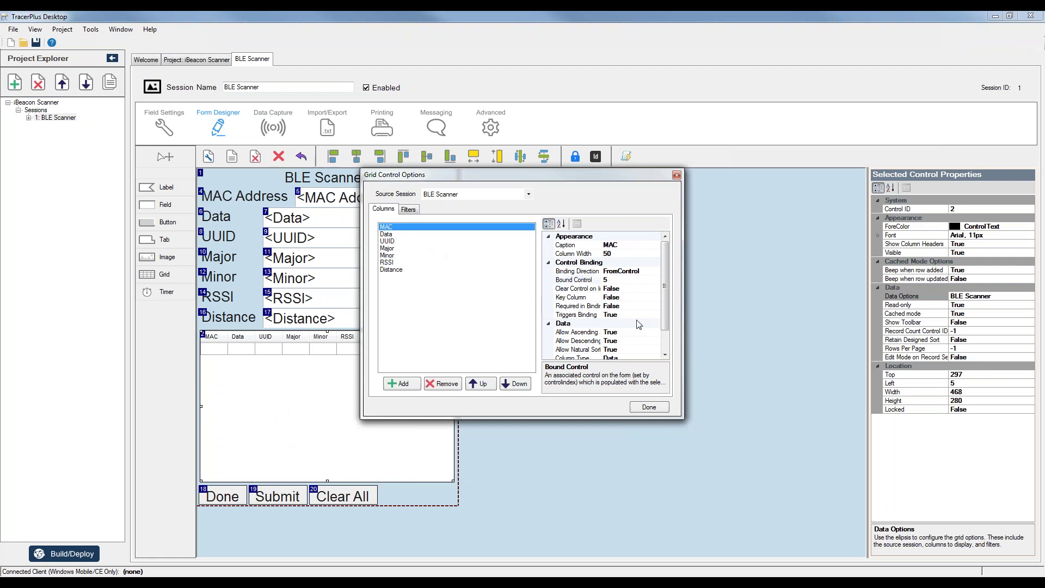
pyautogui.click(570, 298)
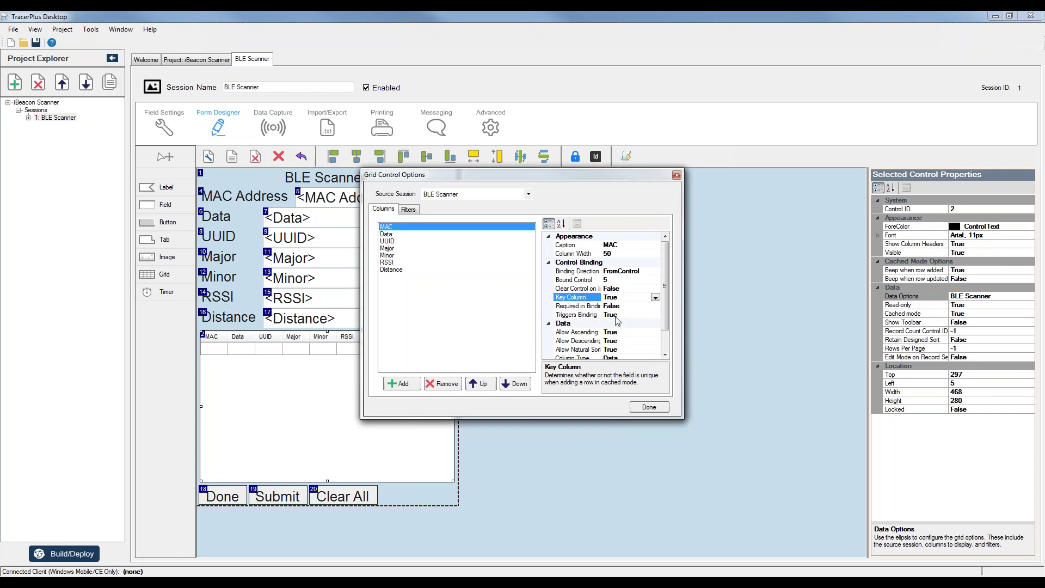
pyautogui.click(389, 234)
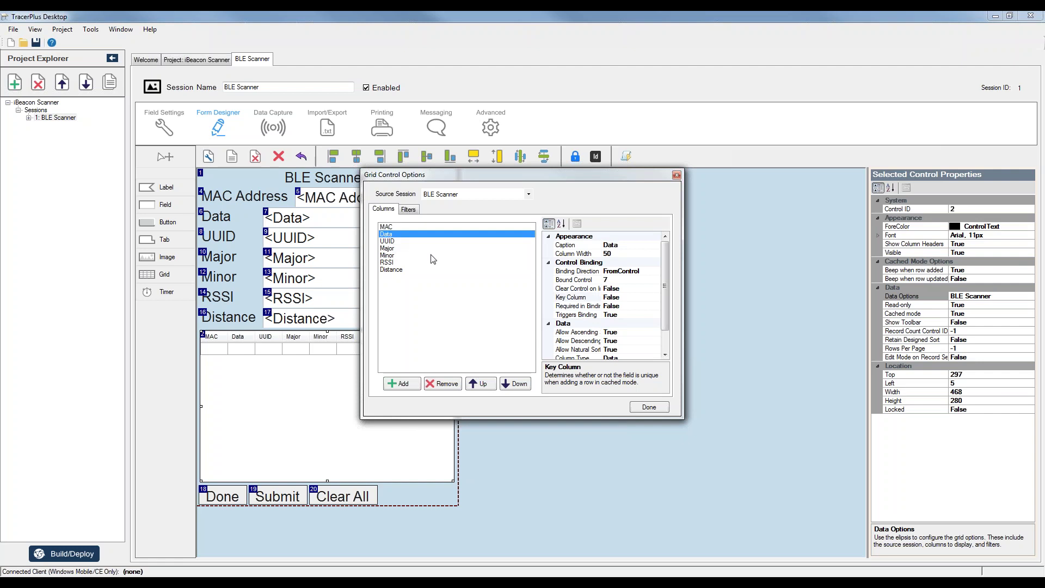
pyautogui.click(585, 316)
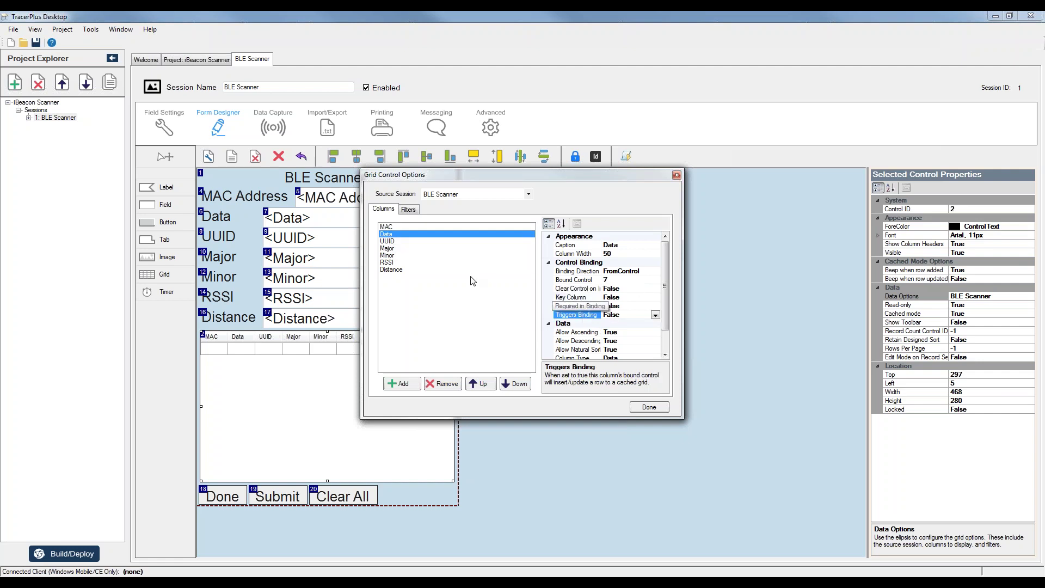
pyautogui.click(389, 241)
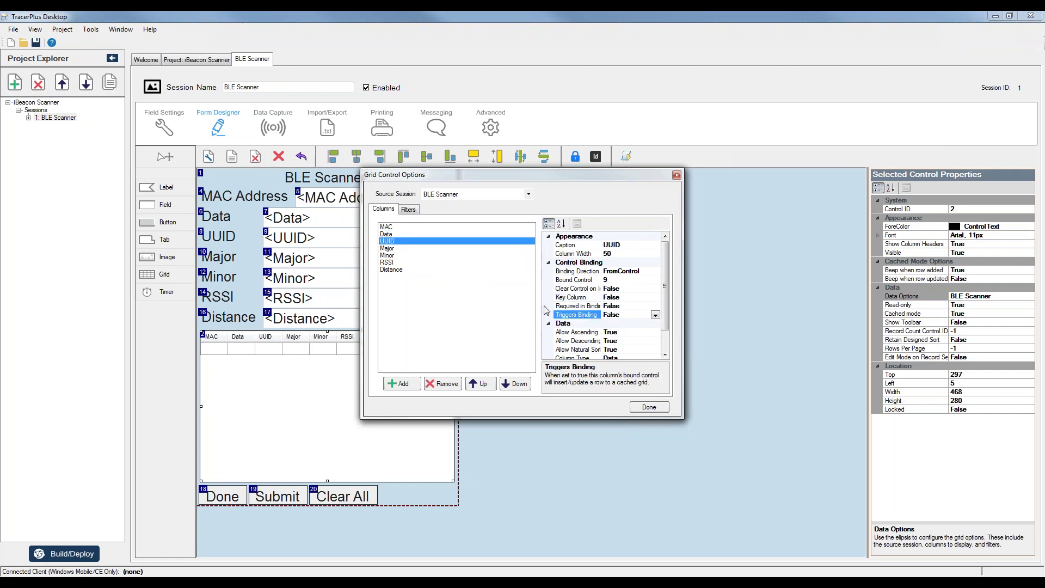
pyautogui.click(390, 248)
pyautogui.doubleClick(585, 315)
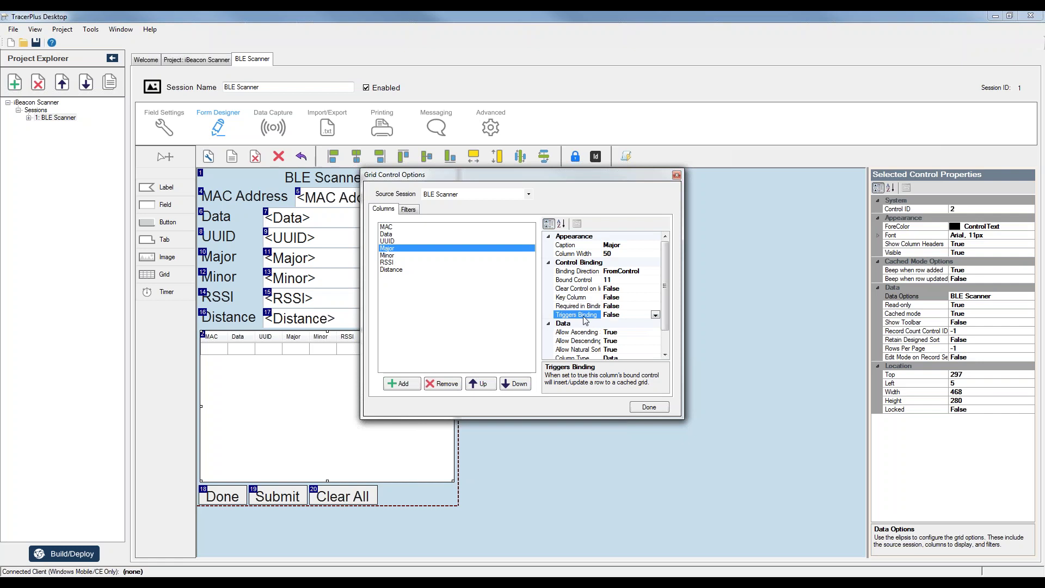
# Set Triggers Binding to False for the Minor, RSSI and Distance columns.
pyautogui.click(388, 255)
pyautogui.doubleClick(580, 316)
pyautogui.click(388, 262)
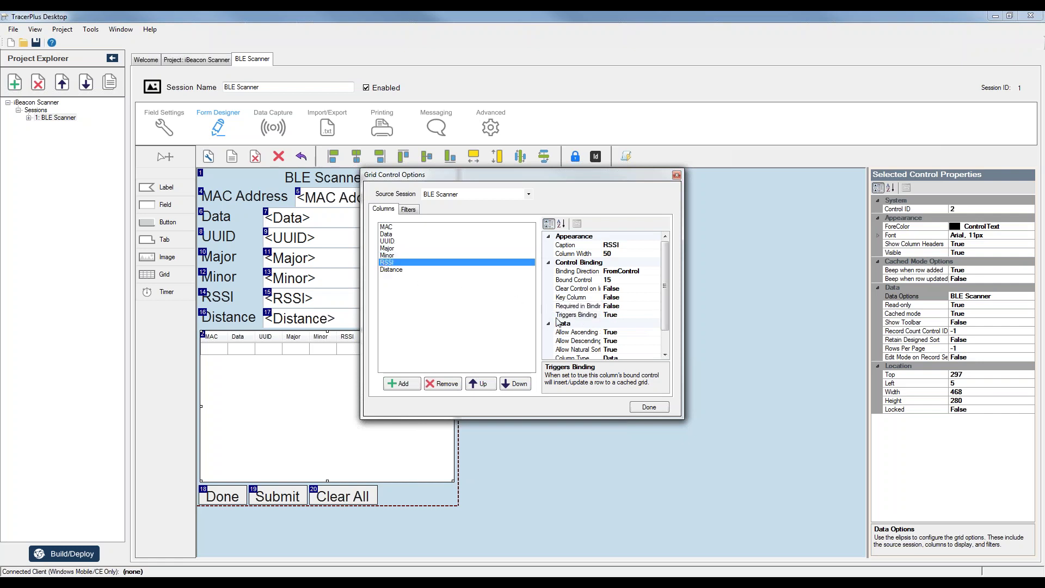
pyautogui.doubleClick(581, 316)
pyautogui.click(392, 269)
pyautogui.doubleClick(579, 315)
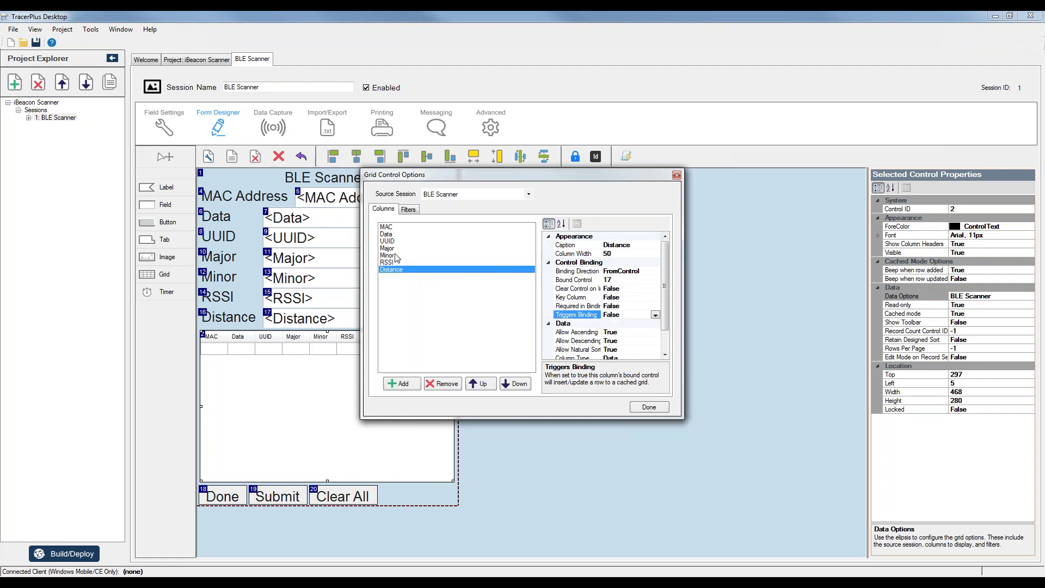
# Review the binding settings of each grid column from MAC to Distance, and finish the grid options.
pyautogui.click(388, 227)
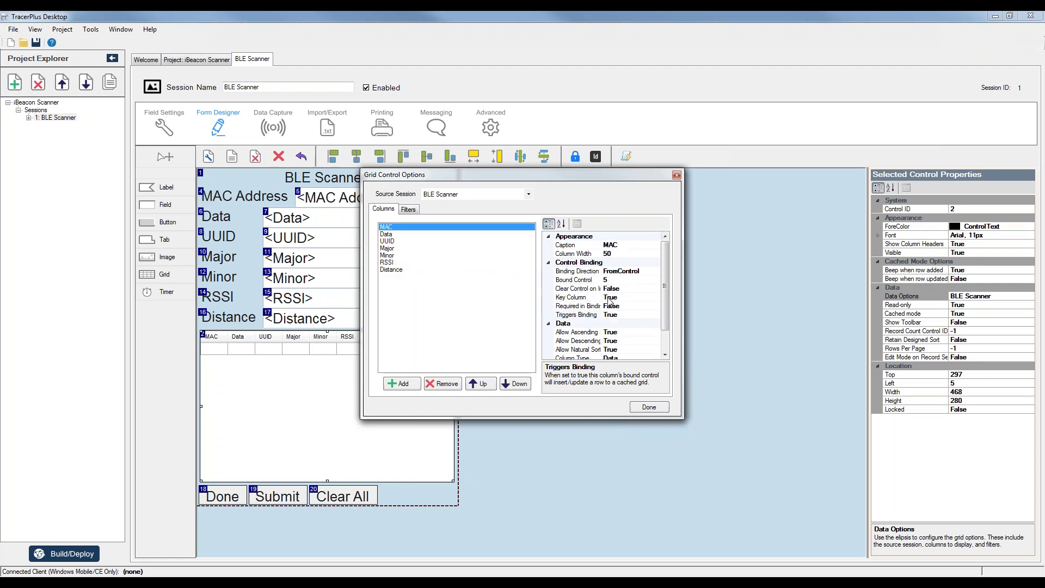
pyautogui.click(385, 234)
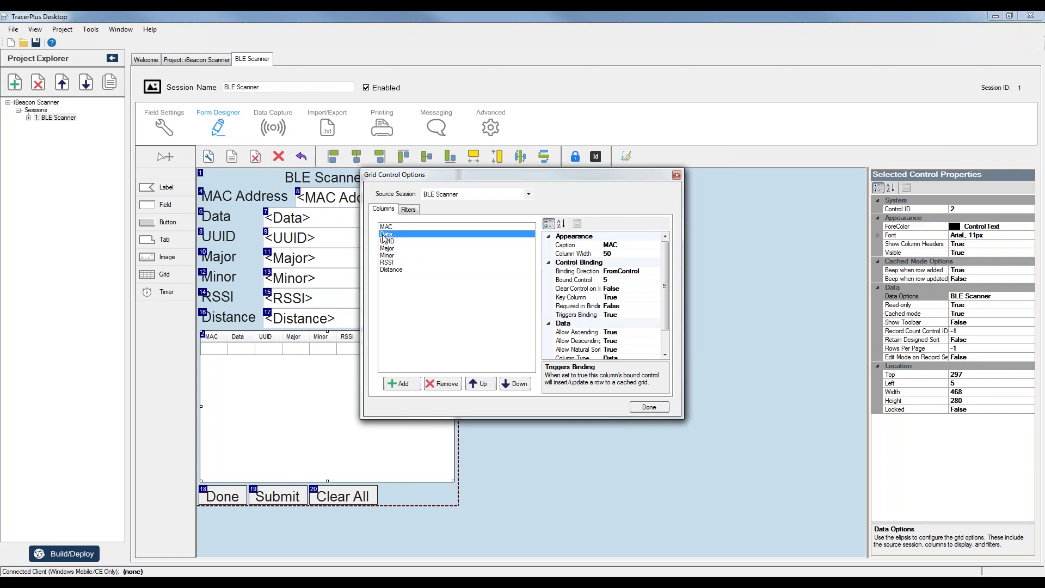
pyautogui.click(386, 241)
pyautogui.click(388, 248)
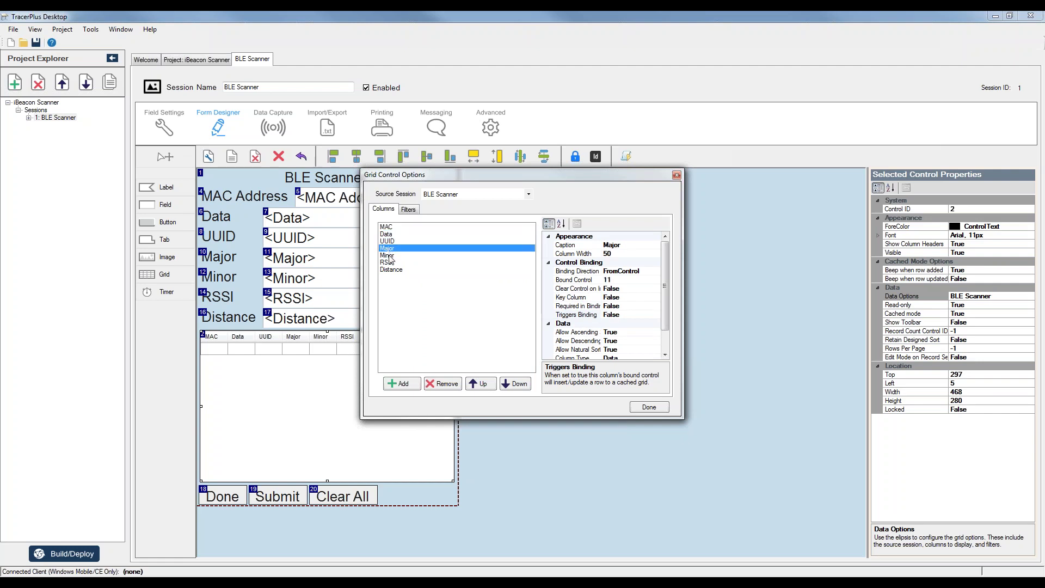
pyautogui.click(390, 255)
pyautogui.click(396, 263)
pyautogui.click(397, 269)
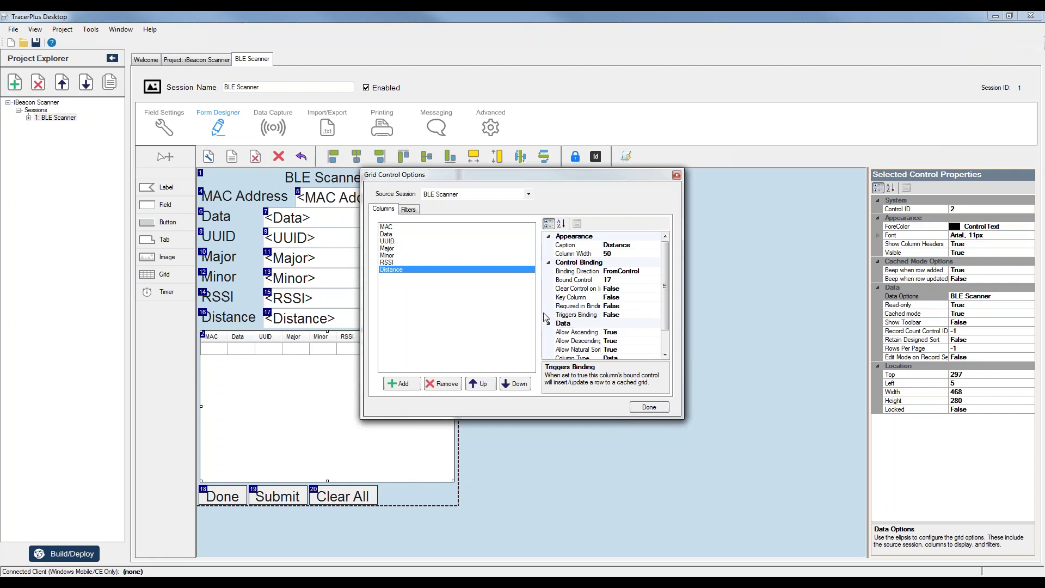
pyautogui.click(649, 407)
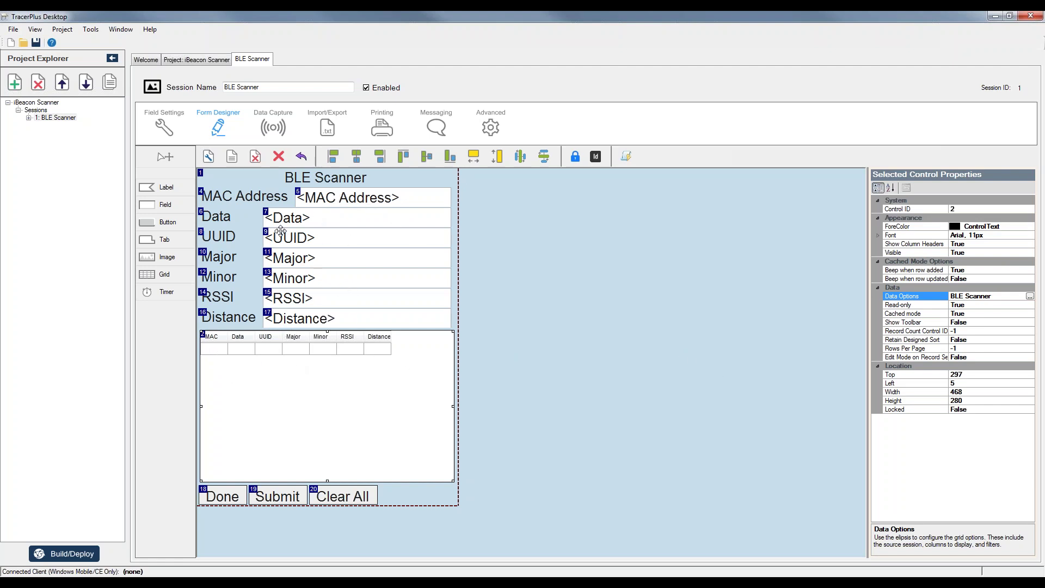
# Add a button beside Clear All, widen it to 139 and caption it Scan.
pyautogui.click(161, 223)
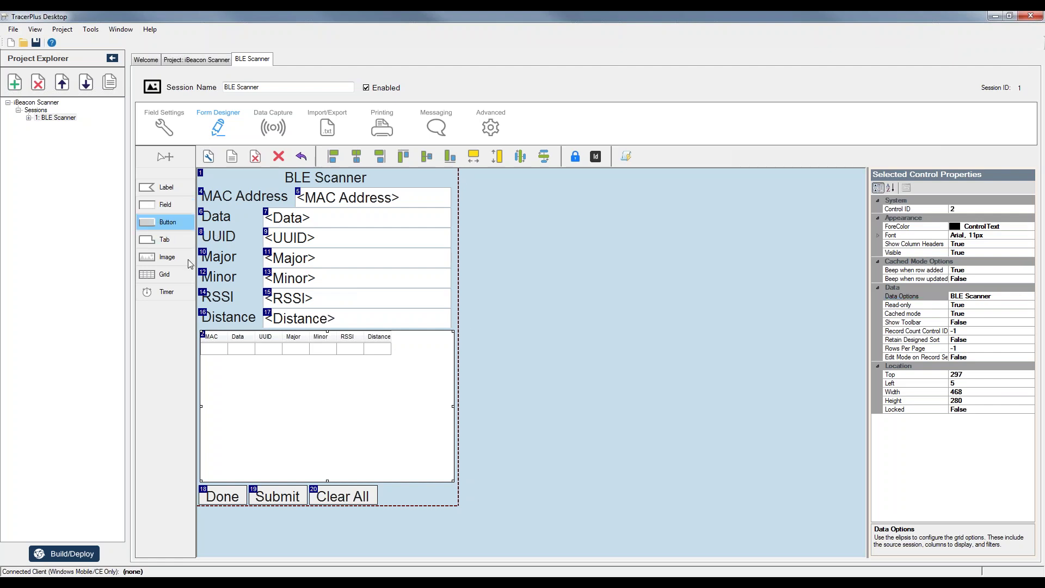
pyautogui.click(403, 493)
pyautogui.moveTo(418, 505); pyautogui.dragTo(455, 496)
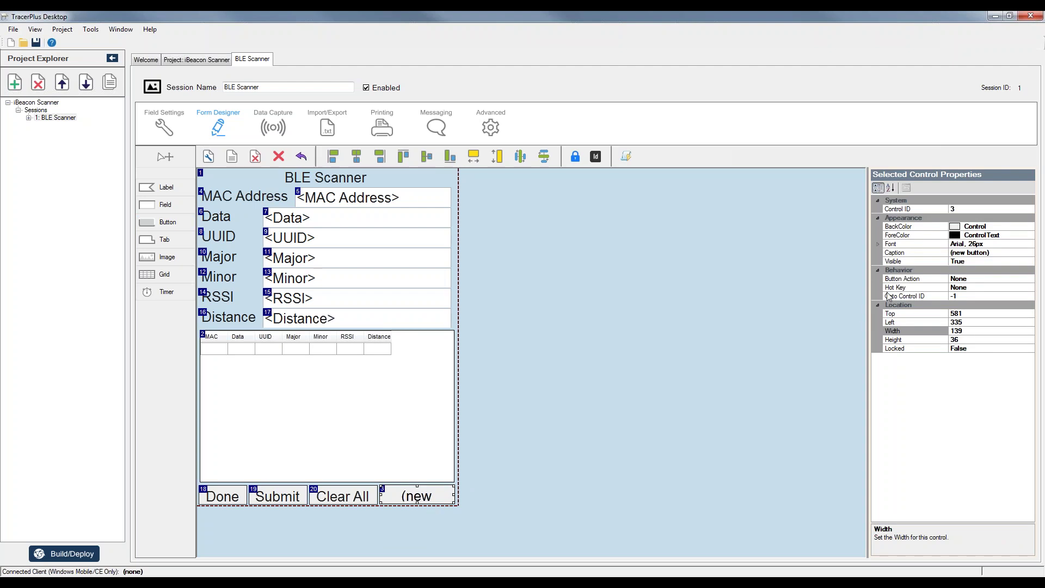
pyautogui.click(981, 252)
pyautogui.write('Sca')
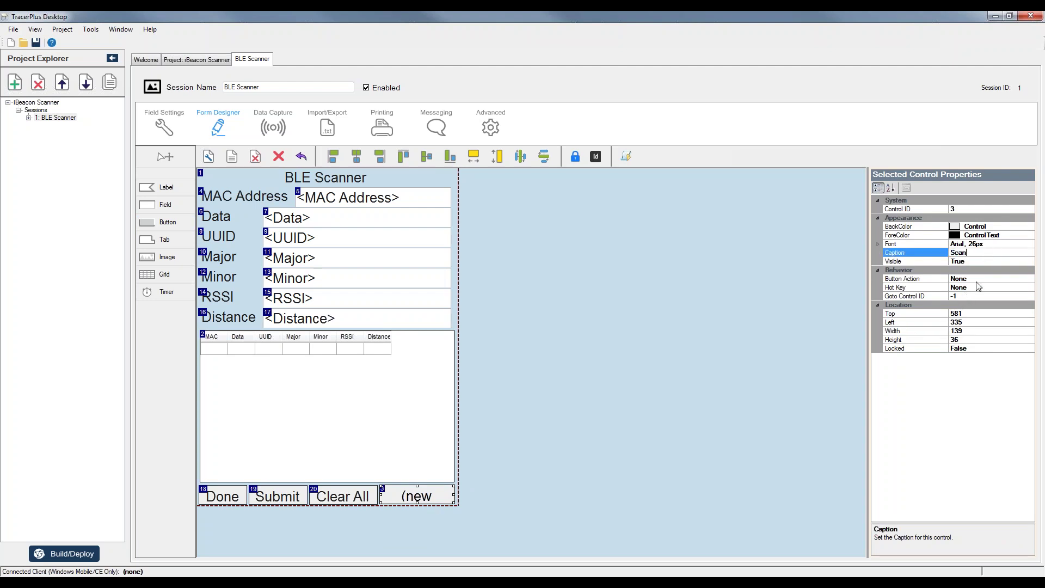
pyautogui.write('n')
# Set the Scan button's action to BLEDevice.
pyautogui.click(980, 278)
pyautogui.click(1030, 278)
pyautogui.scroll(-3, 1026, 382)
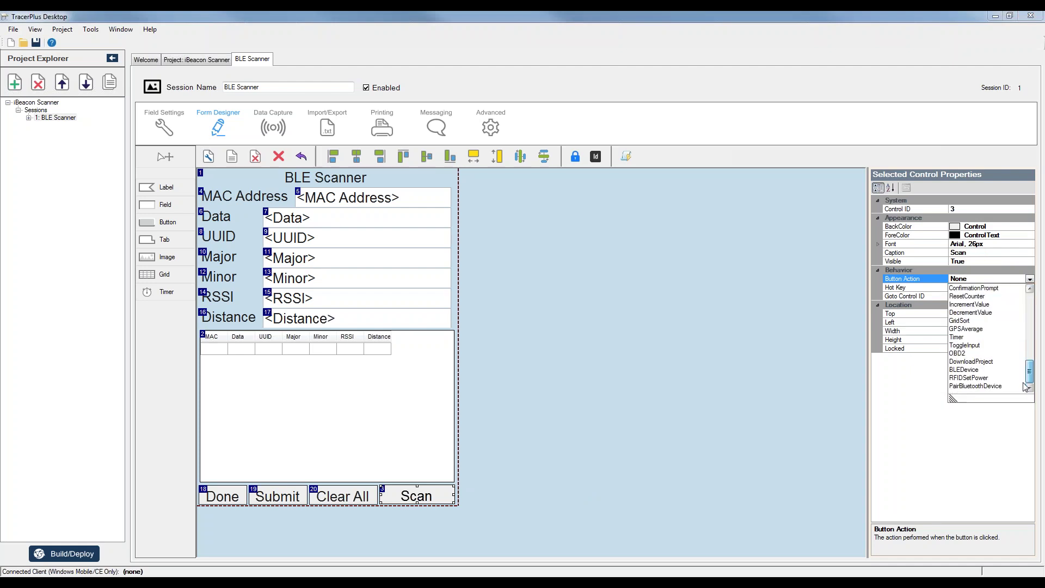
pyautogui.click(973, 370)
pyautogui.click(374, 502)
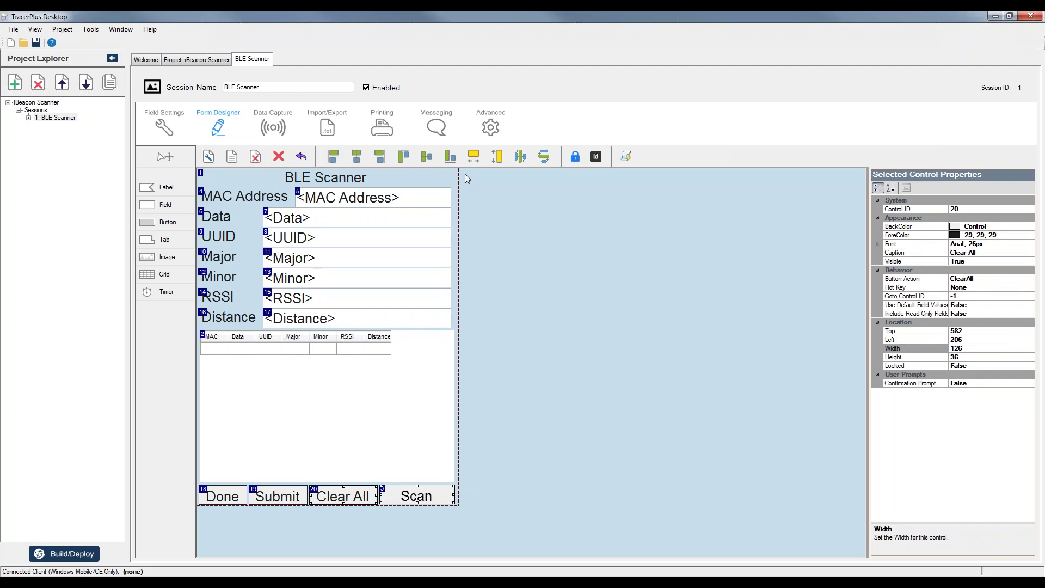
pyautogui.click(493, 467)
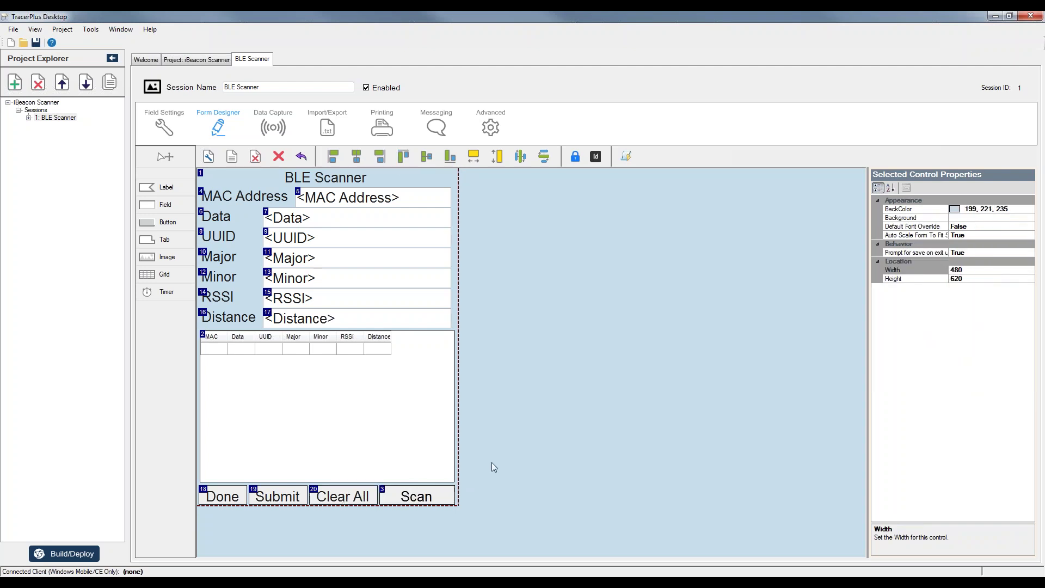
# Set the service in the Scan button's BLE options to Beacon.
pyautogui.click(430, 499)
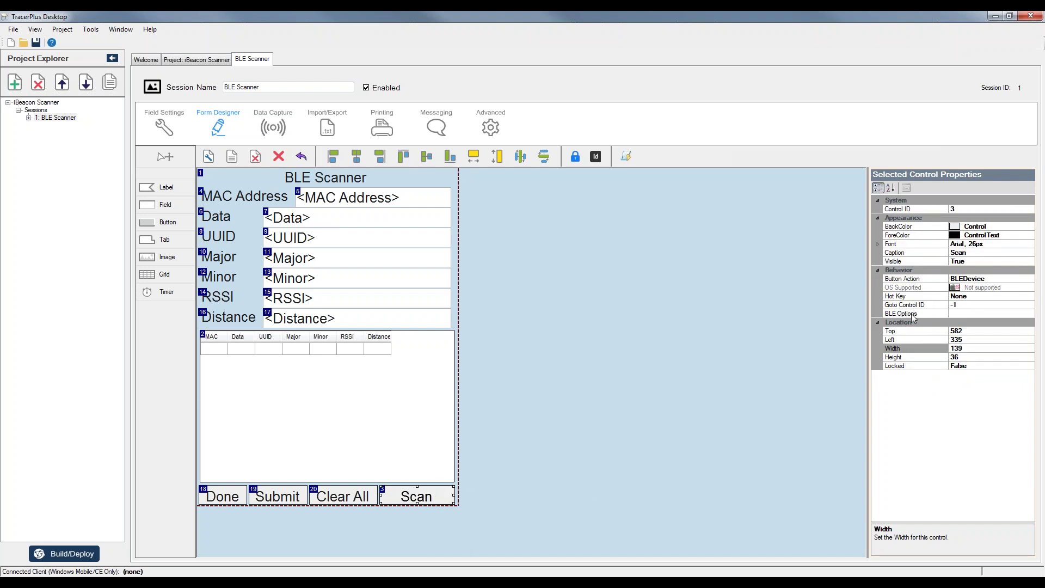
pyautogui.click(970, 314)
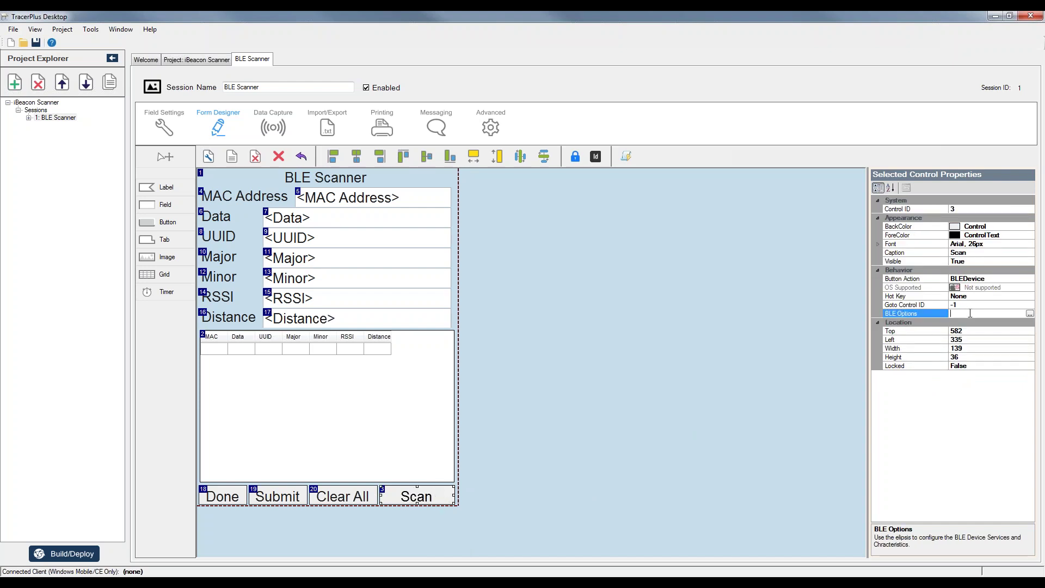
pyautogui.click(1030, 314)
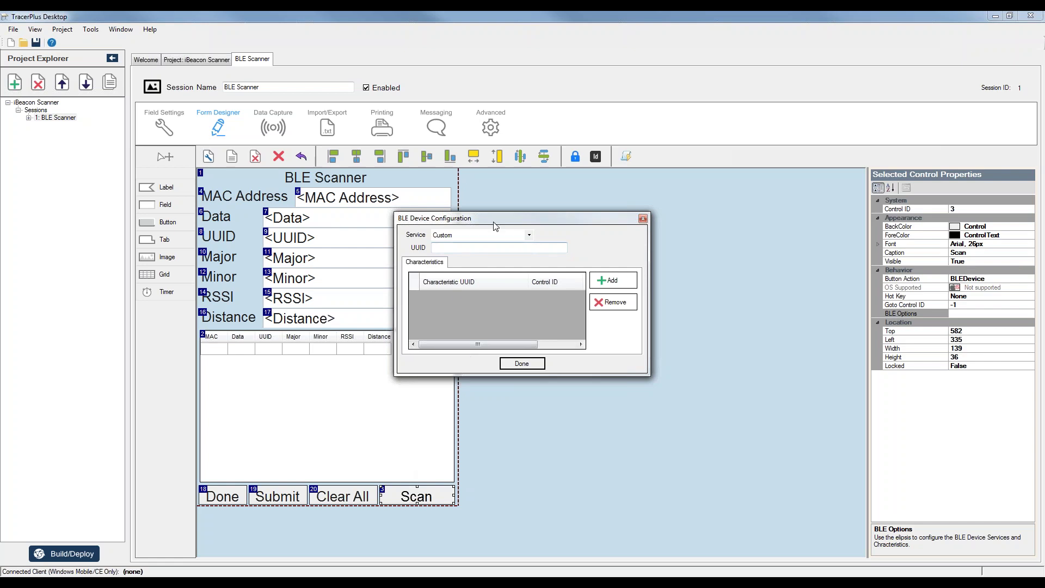
pyautogui.click(530, 236)
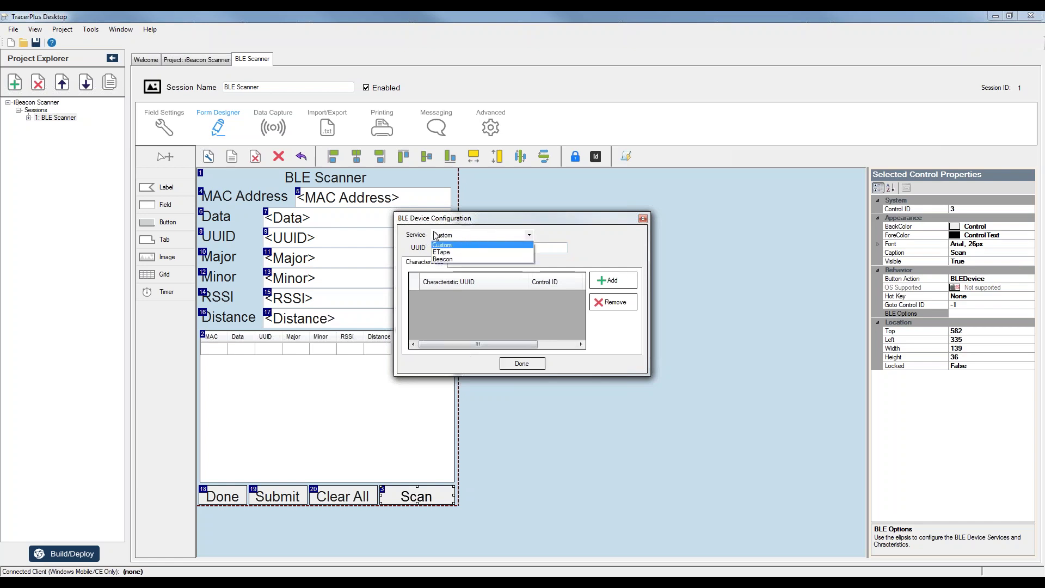
pyautogui.click(443, 261)
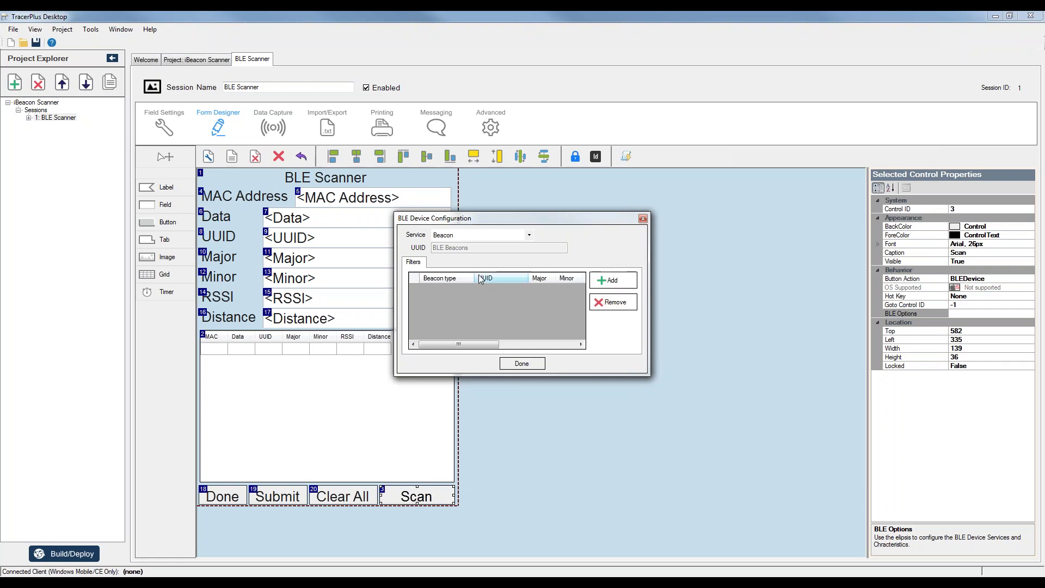
# Add a beacon filter with the beacon type iBeacon.
pyautogui.click(616, 282)
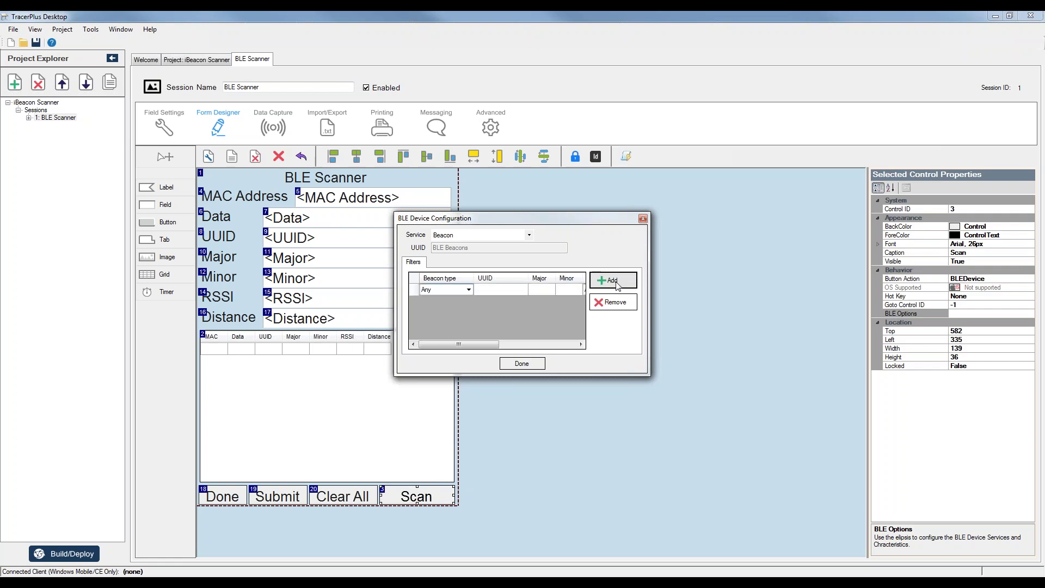
pyautogui.click(469, 290)
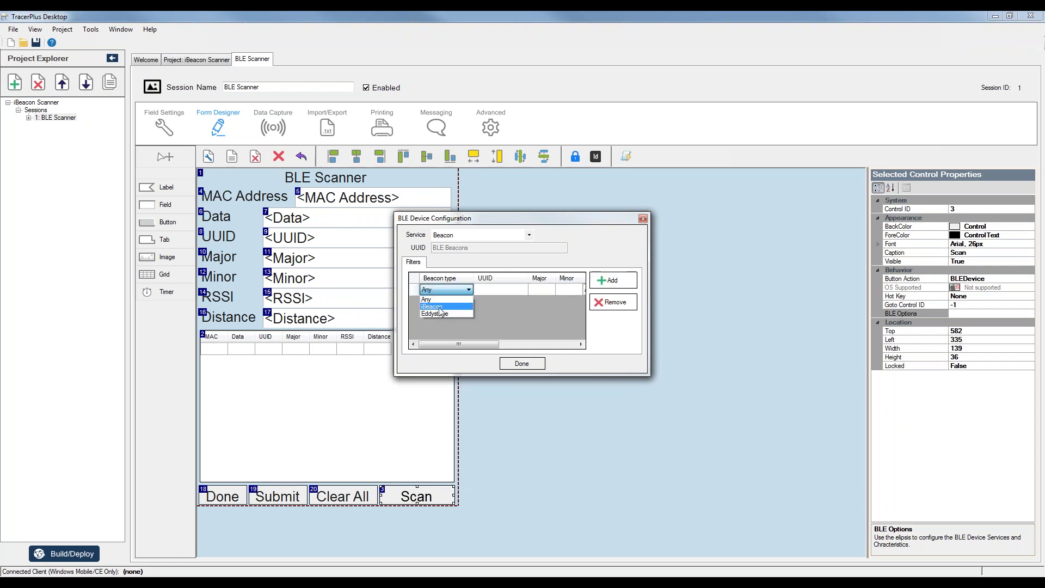
pyautogui.click(432, 308)
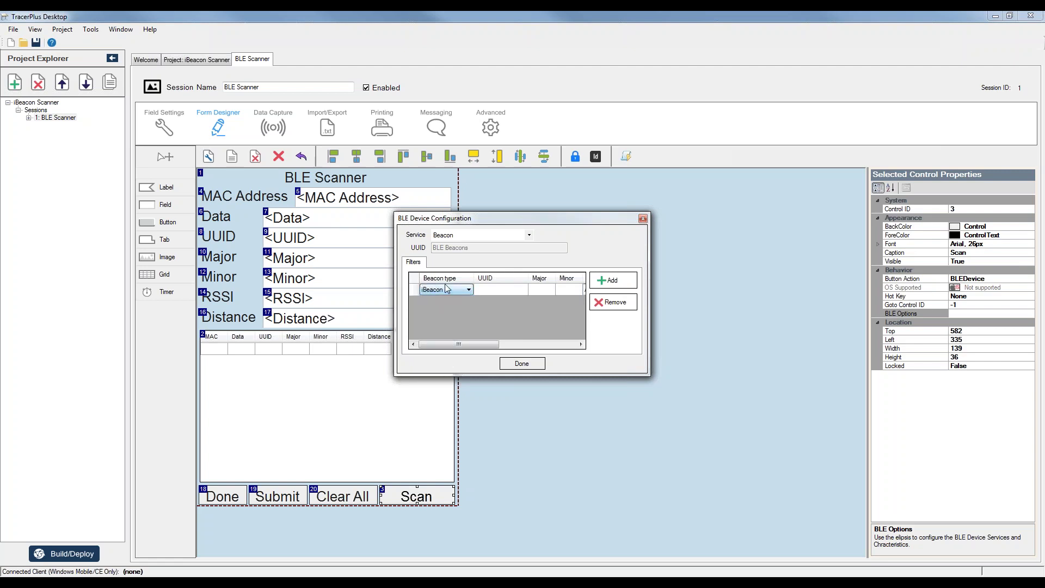
# Examine the filter's remaining columns and the available beacon type and frame type options.
pyautogui.moveTo(455, 344); pyautogui.dragTo(430, 344)
pyautogui.moveTo(491, 350)
pyautogui.mouseDown()
pyautogui.moveTo(545, 346)
pyautogui.moveTo(491, 345)
pyautogui.mouseUp()
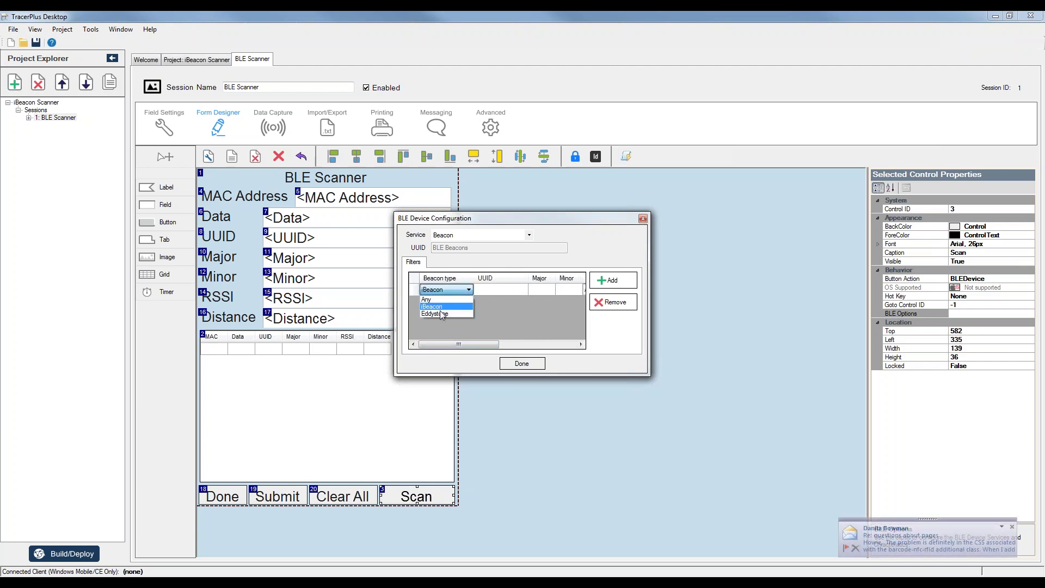
pyautogui.click(458, 346)
pyautogui.moveTo(462, 344); pyautogui.dragTo(542, 347)
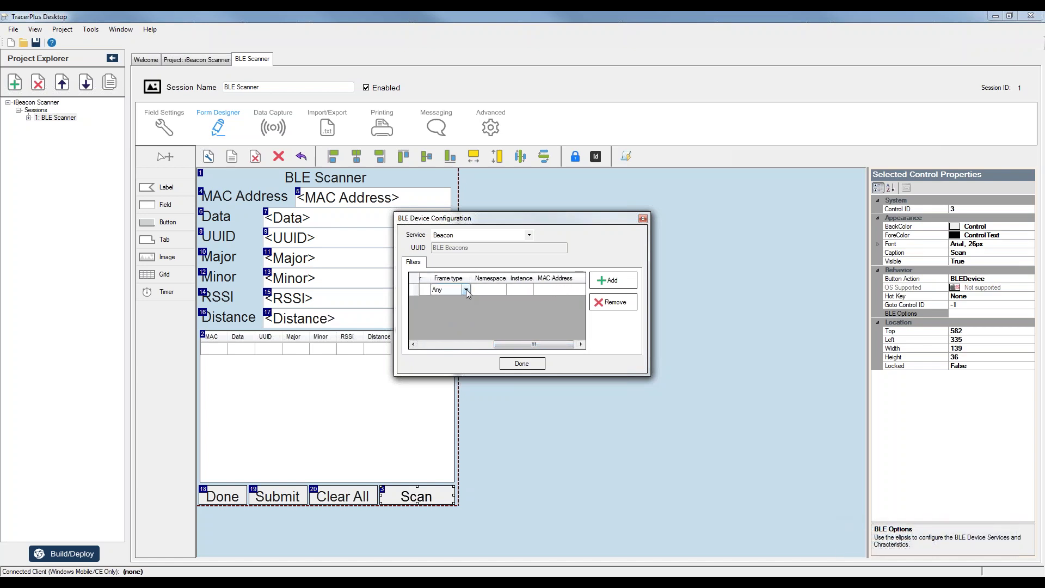
pyautogui.click(467, 291)
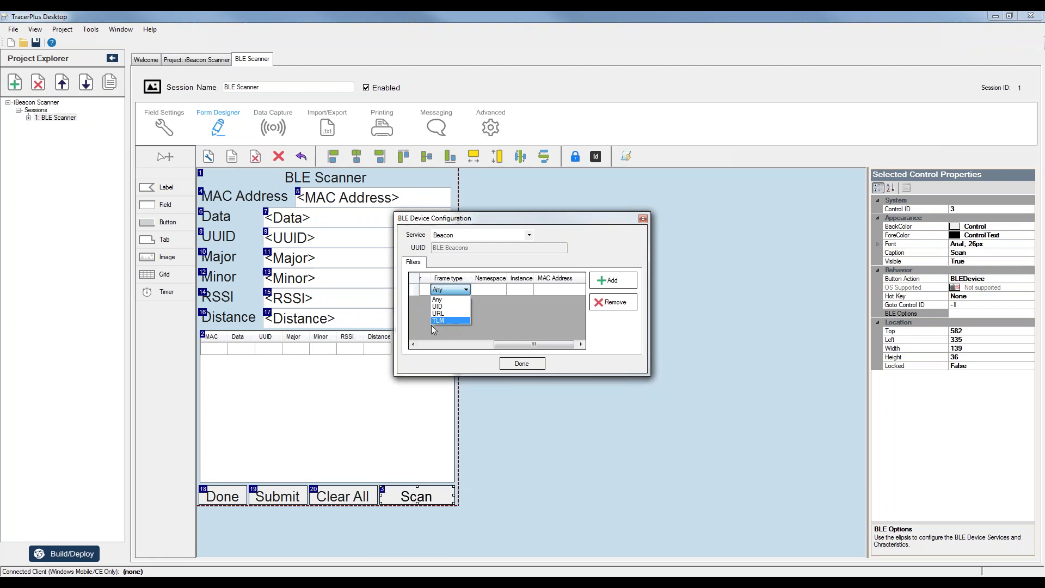
pyautogui.click(514, 324)
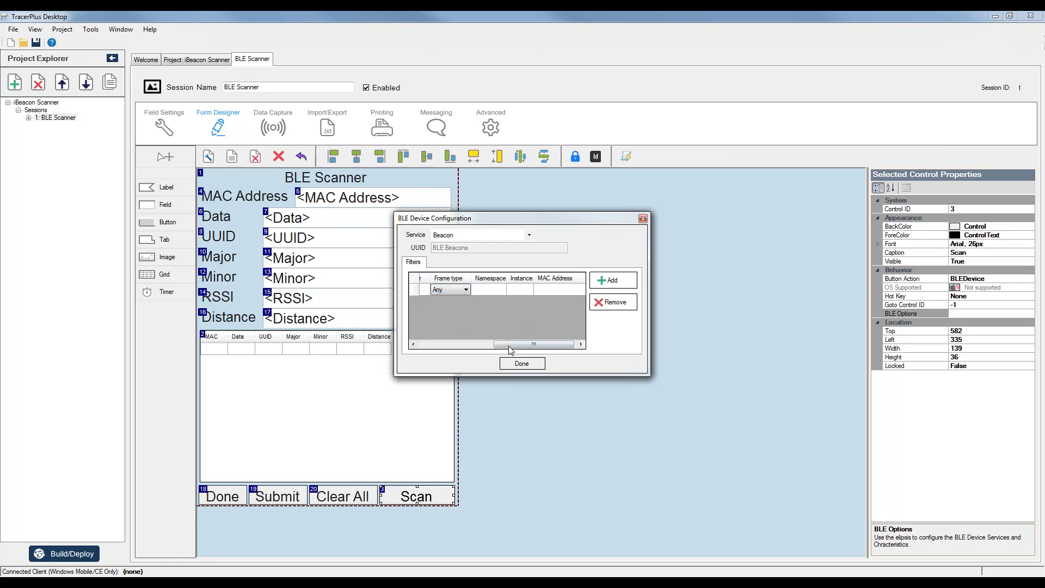
pyautogui.moveTo(513, 344); pyautogui.dragTo(404, 345)
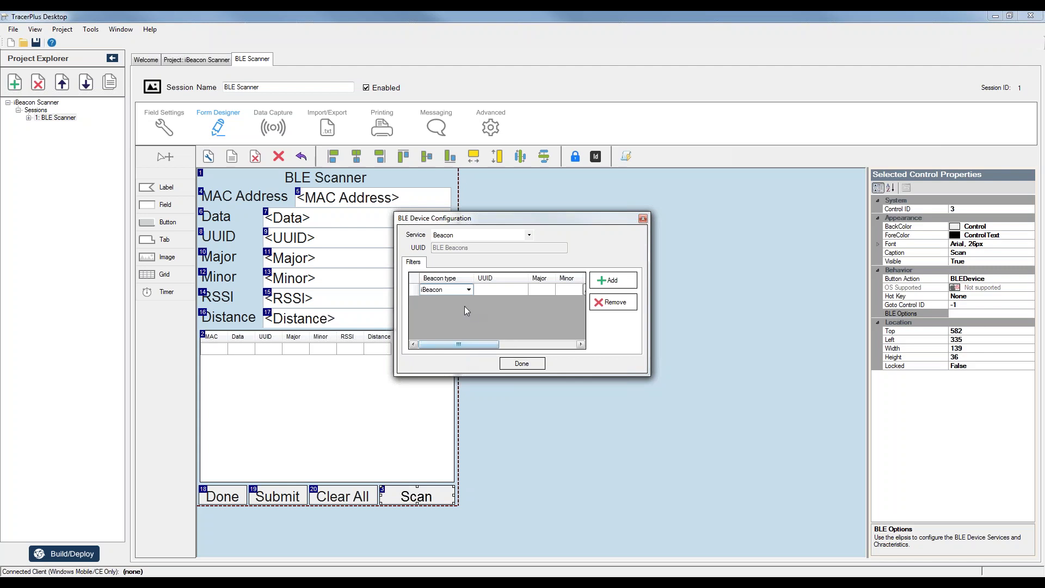
# Accept the BLE device configuration and save the project, overwriting the existing copy.
pyautogui.click(514, 363)
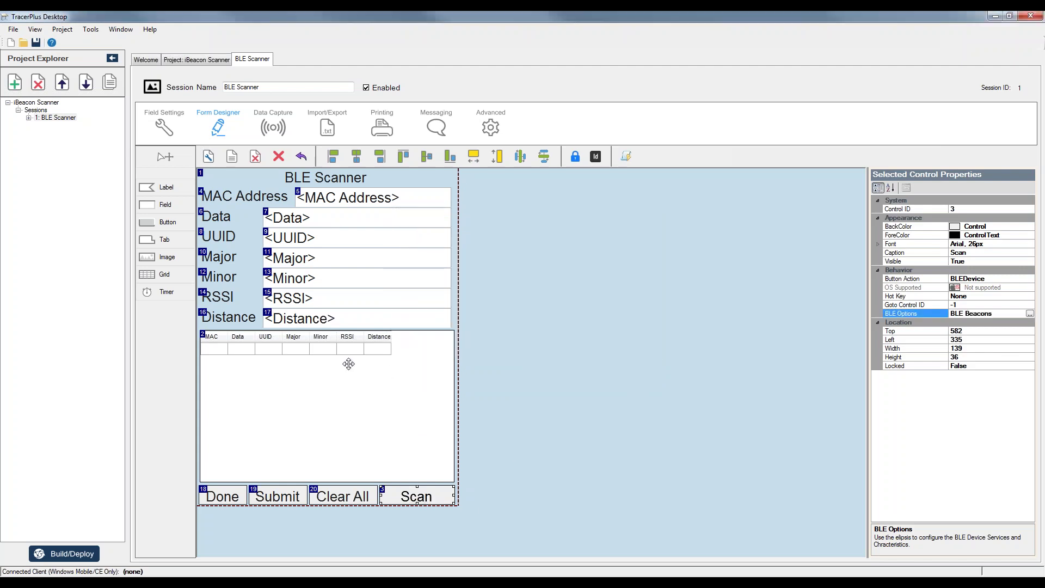
pyautogui.click(686, 450)
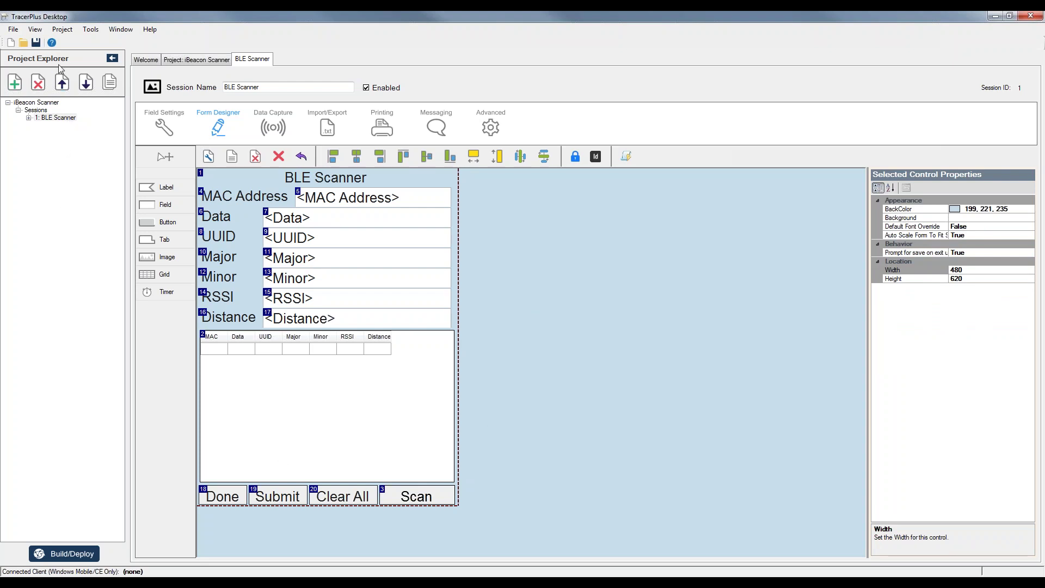
pyautogui.click(36, 42)
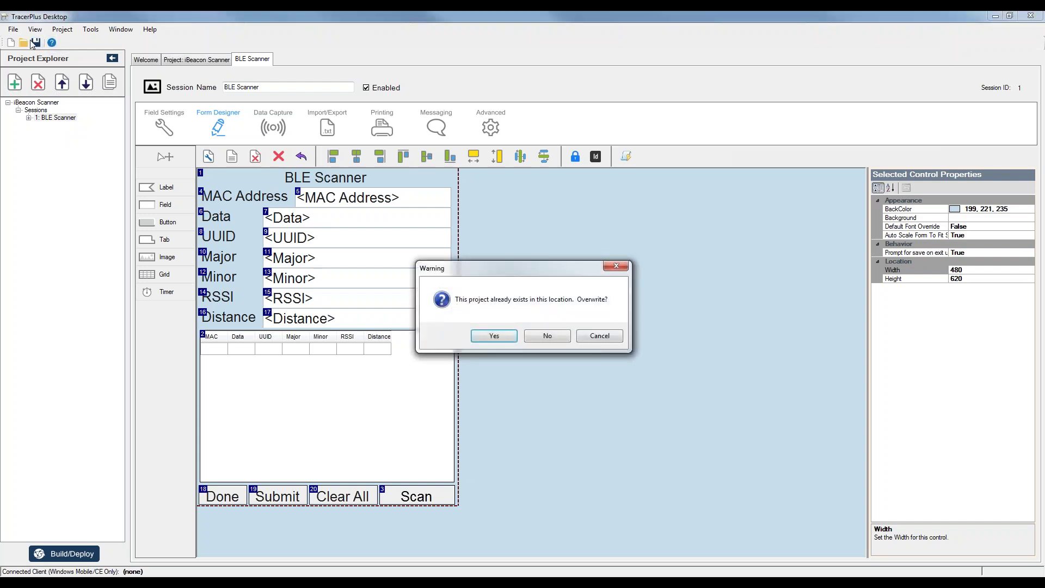
pyautogui.click(475, 336)
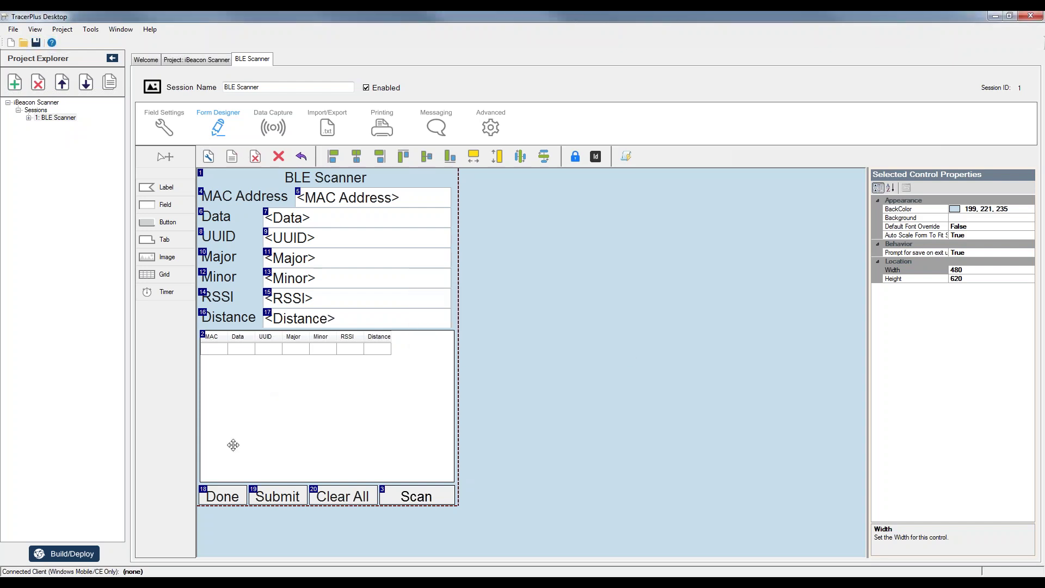
# Build and deploy the project for Android through the deploy server.
pyautogui.click(68, 555)
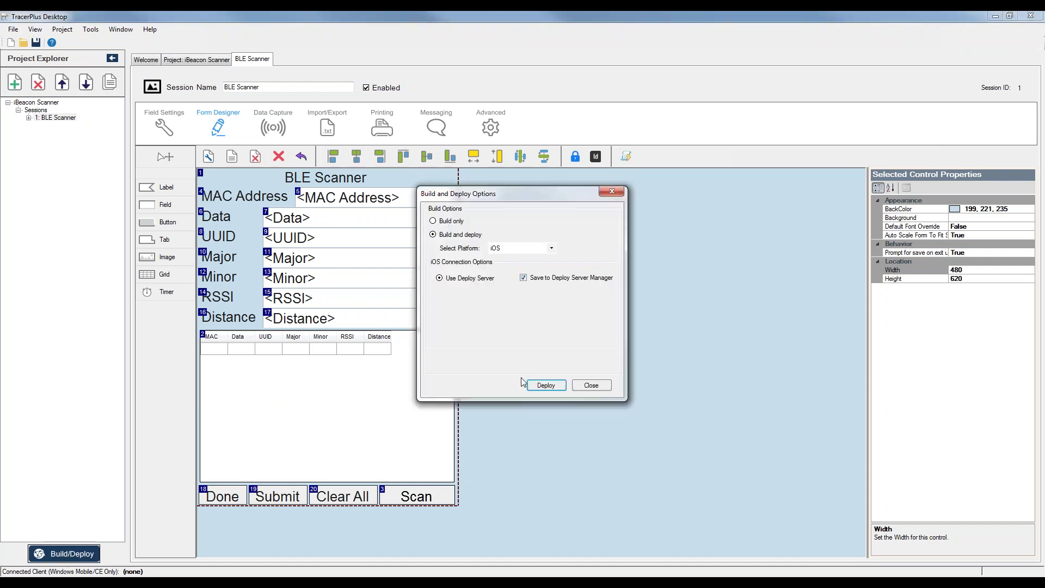
pyautogui.click(501, 248)
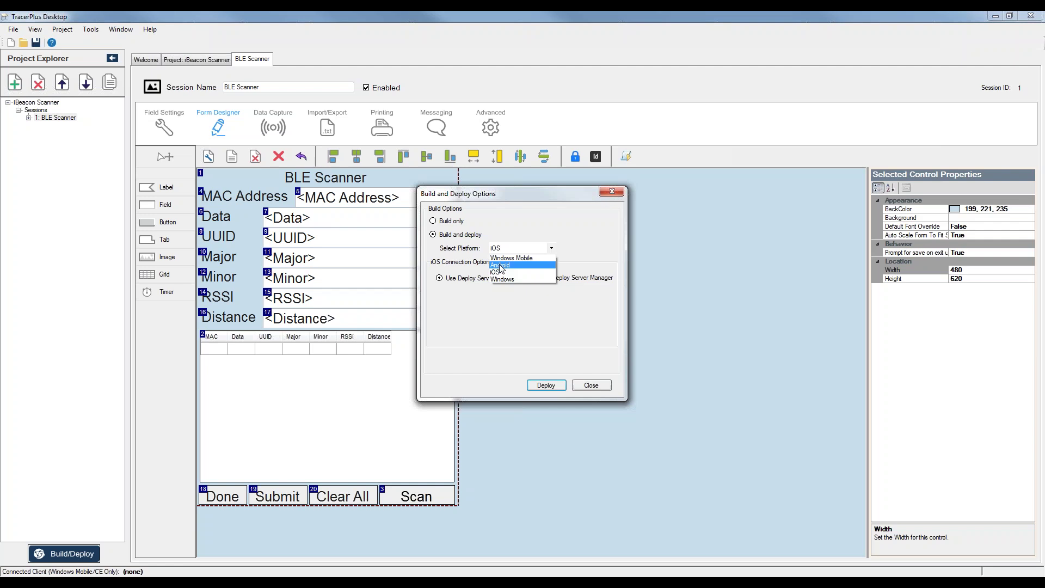
pyautogui.click(500, 266)
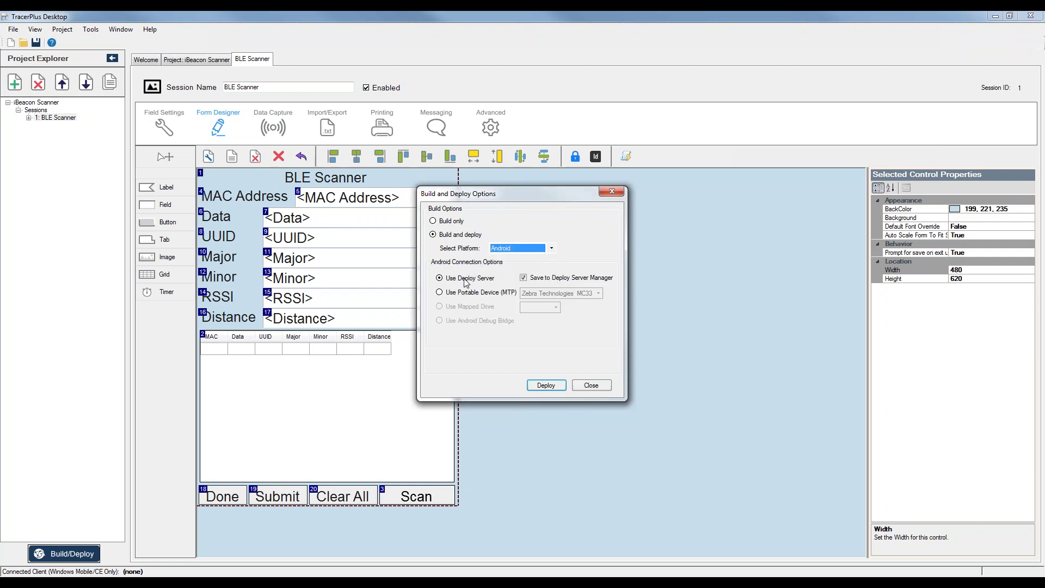
pyautogui.click(560, 383)
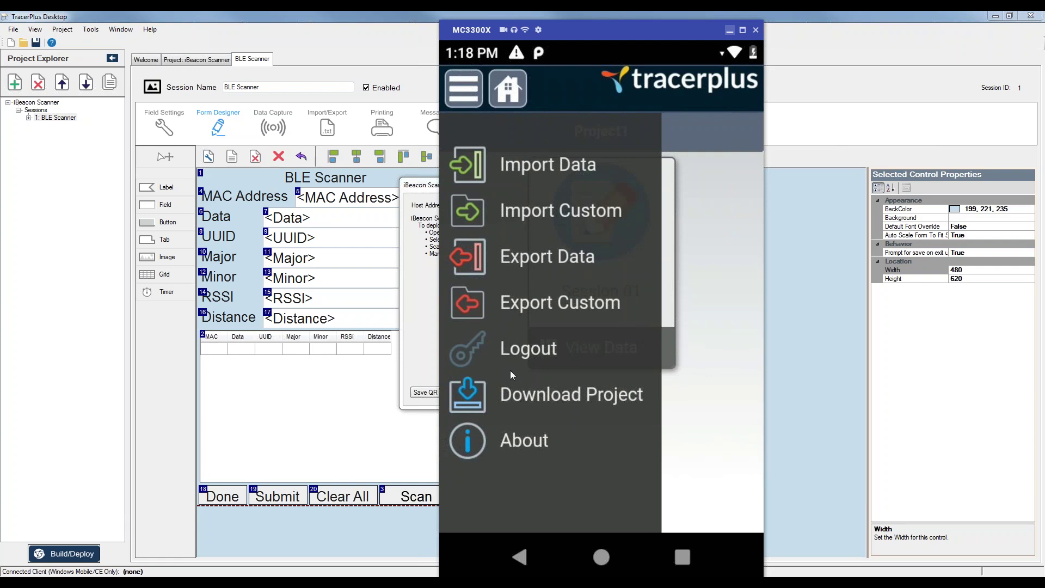
# Download the iBeacon Scanner project on the MC3300X device and close the QR code and deployment options dialogs.
pyautogui.click(528, 393)
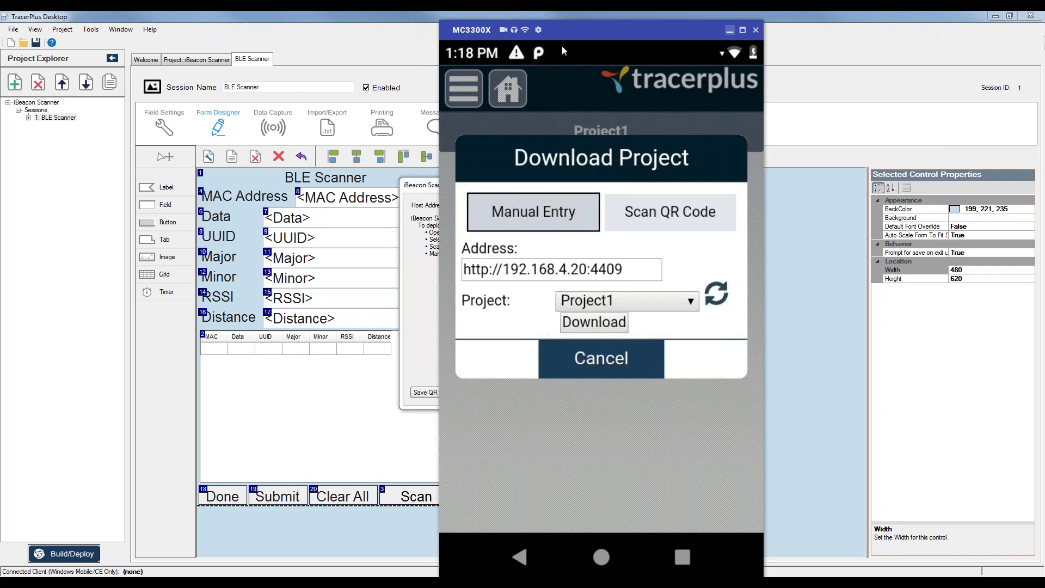
pyautogui.moveTo(564, 34); pyautogui.dragTo(798, 31)
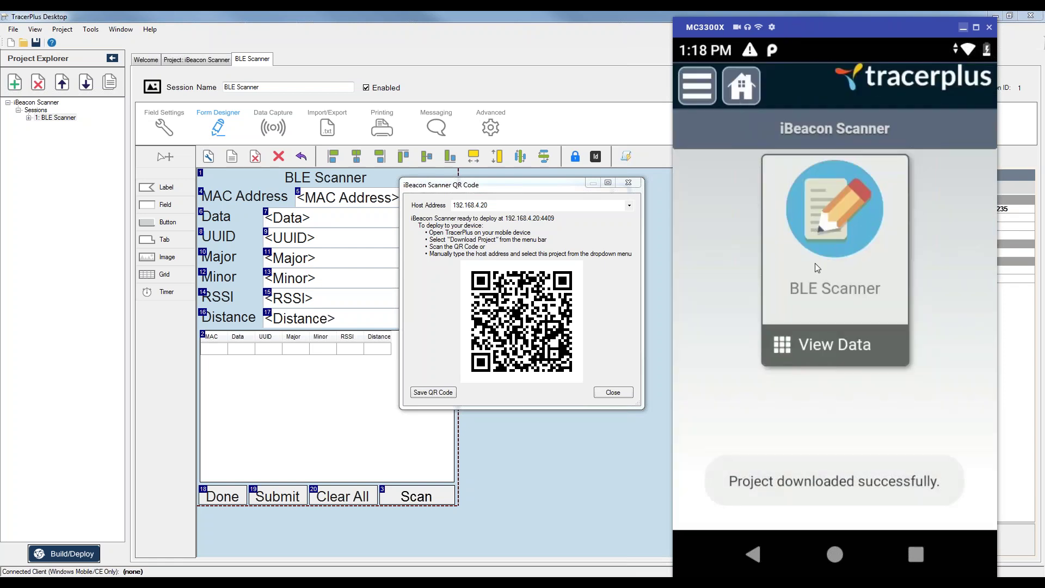
pyautogui.click(630, 395)
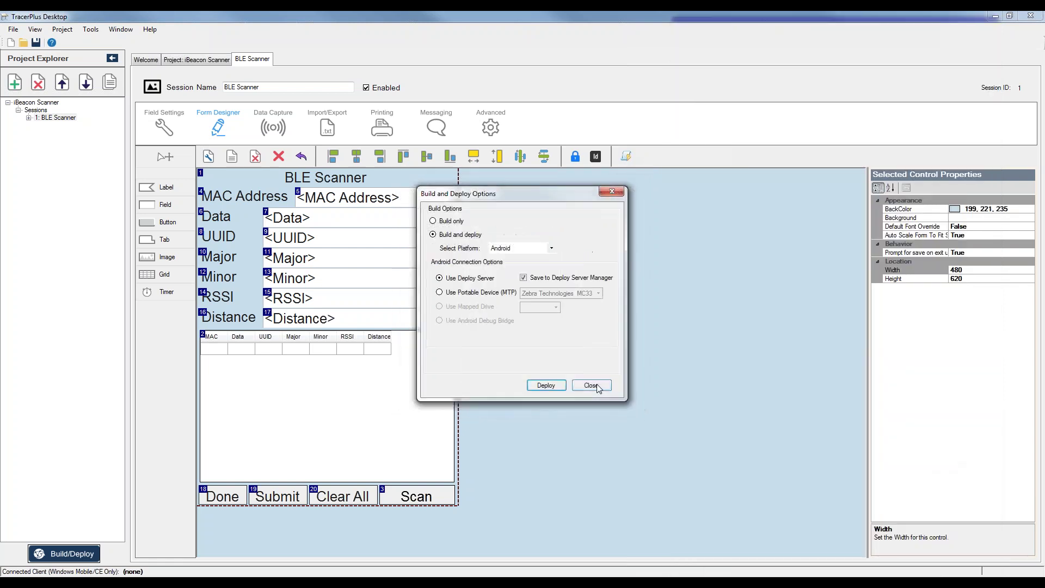
pyautogui.click(597, 384)
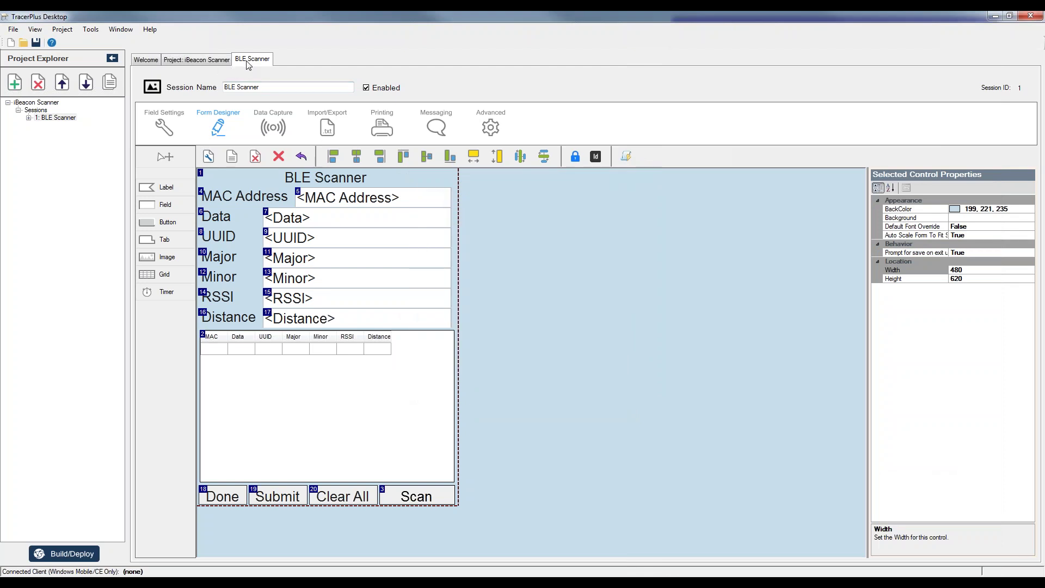
# Open the BLE Scanner session on the device and run a test scan with the on-screen keyboard hidden.
pyautogui.click(433, 576)
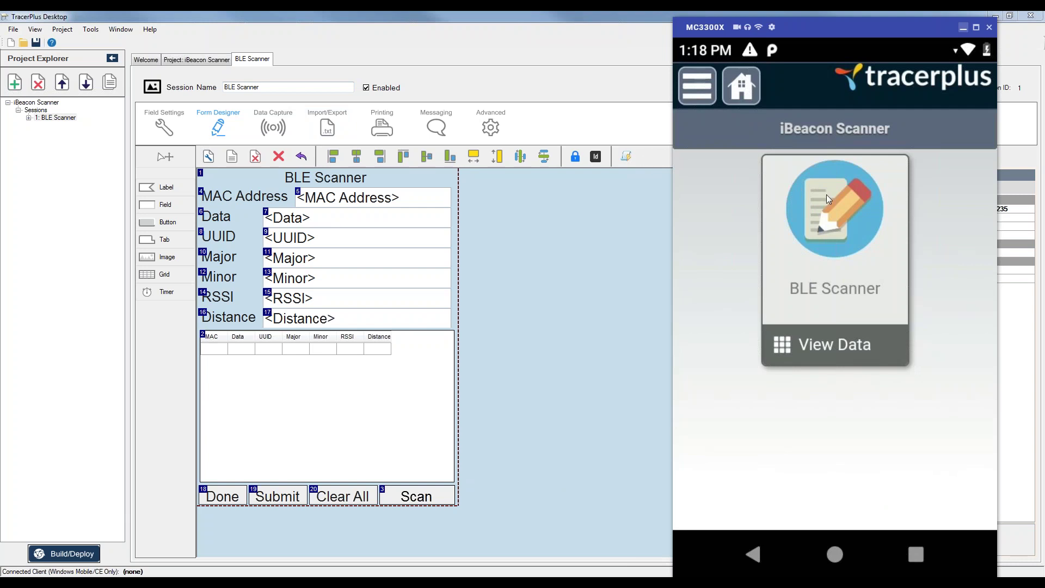
pyautogui.click(831, 229)
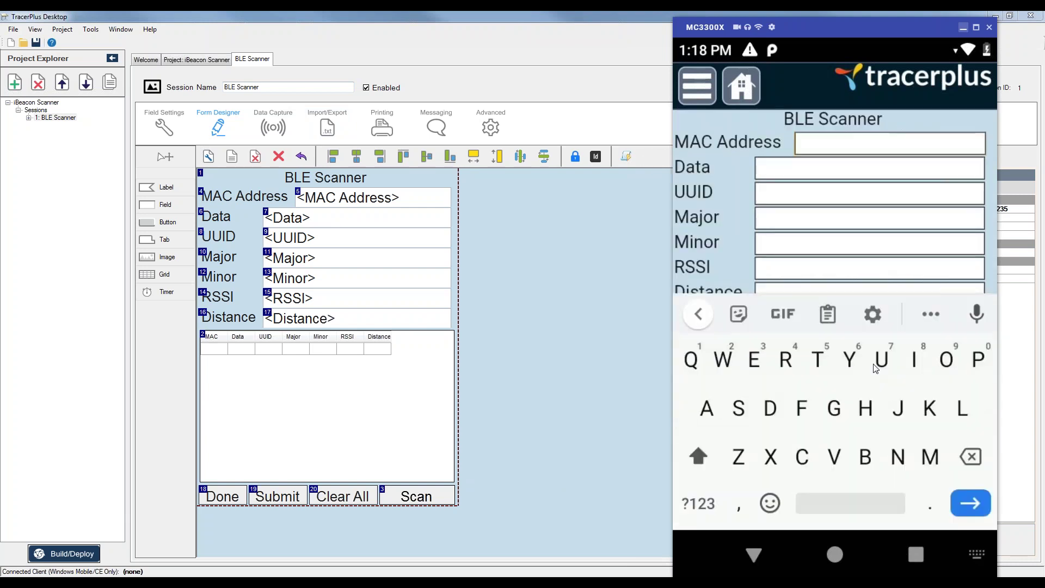
pyautogui.click(753, 554)
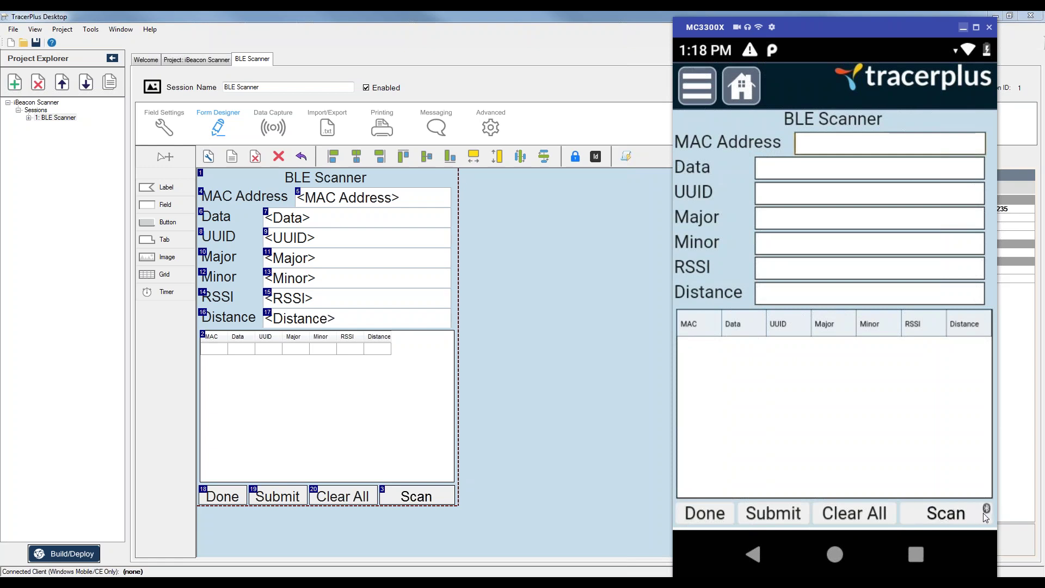
pyautogui.click(946, 514)
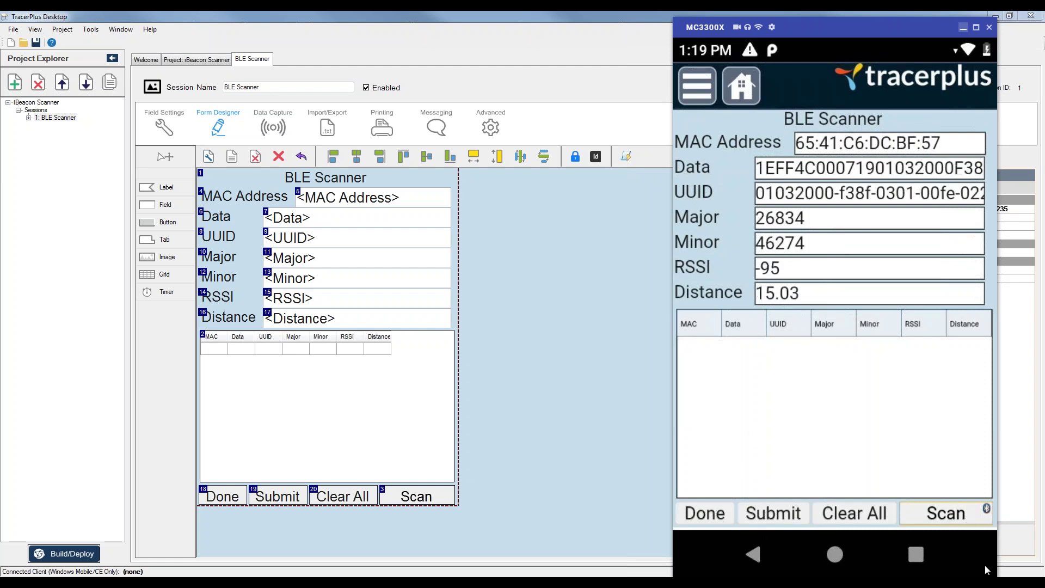
# Add a form logic rule to the BLE Scanner form for the FieldValueChanged event on control 5.
pyautogui.click(577, 421)
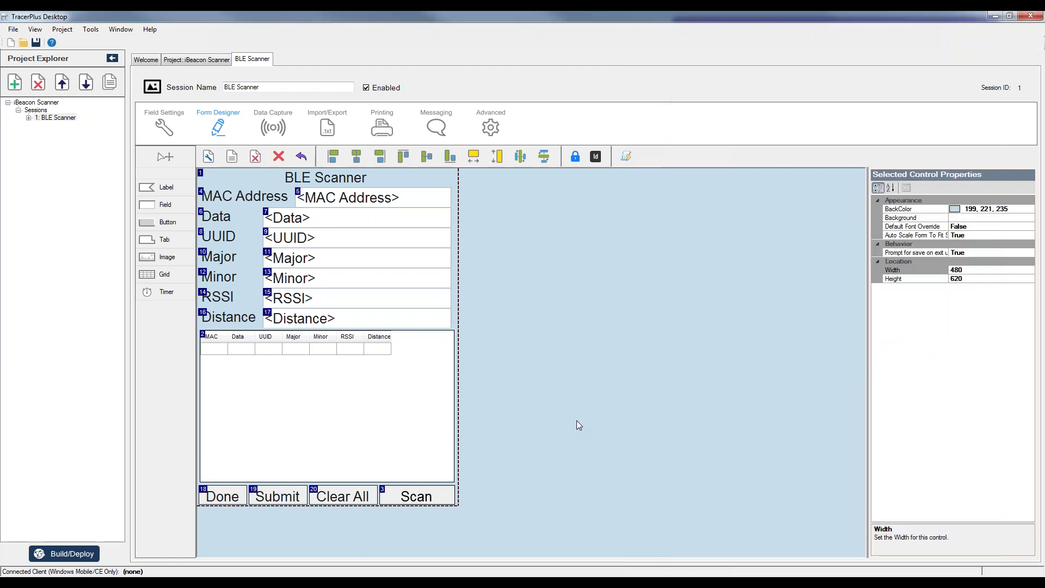
pyautogui.click(625, 157)
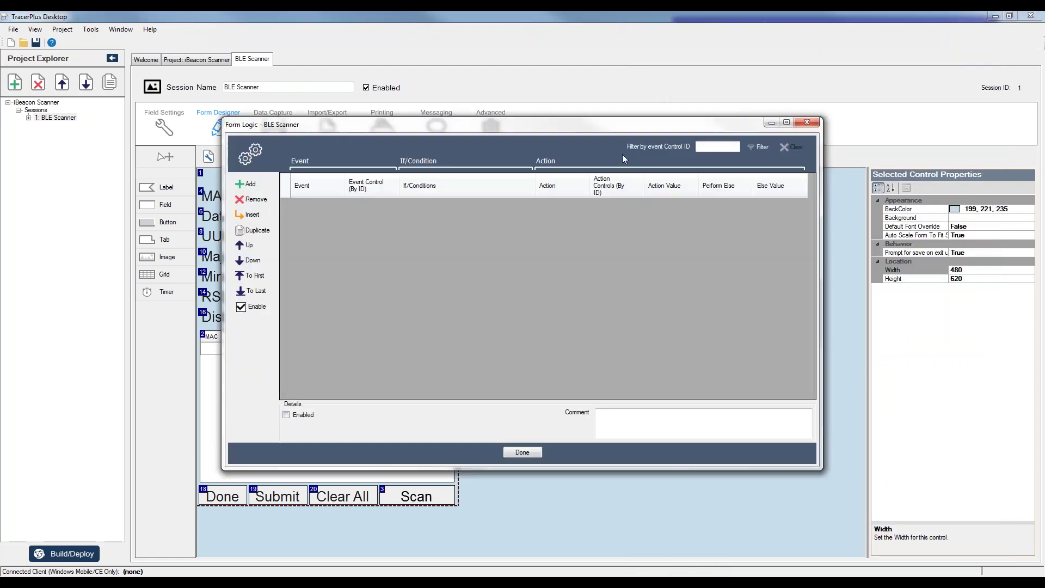
pyautogui.click(250, 185)
pyautogui.click(325, 205)
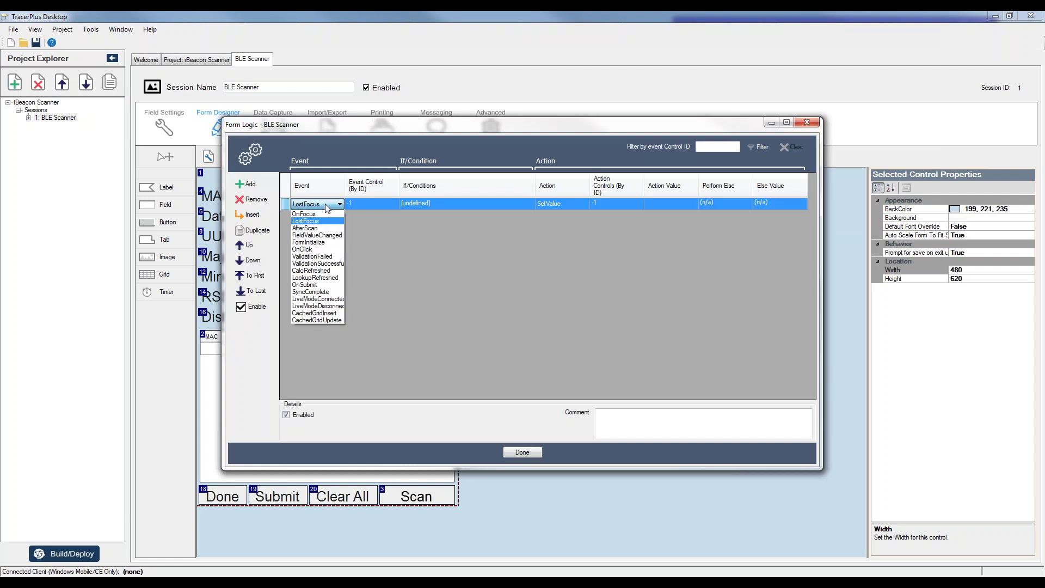
pyautogui.click(319, 237)
pyautogui.moveTo(396, 126); pyautogui.dragTo(558, 141)
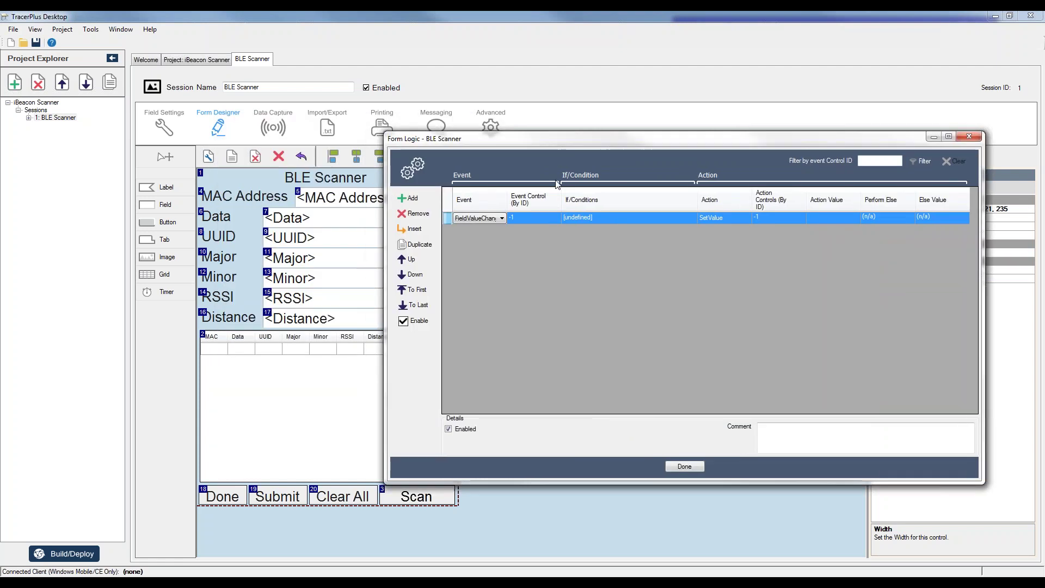
pyautogui.click(536, 218)
pyautogui.write('5')
# Set the rule's action to TriggerAfterScan on control 5 and accept the form logic.
pyautogui.click(737, 220)
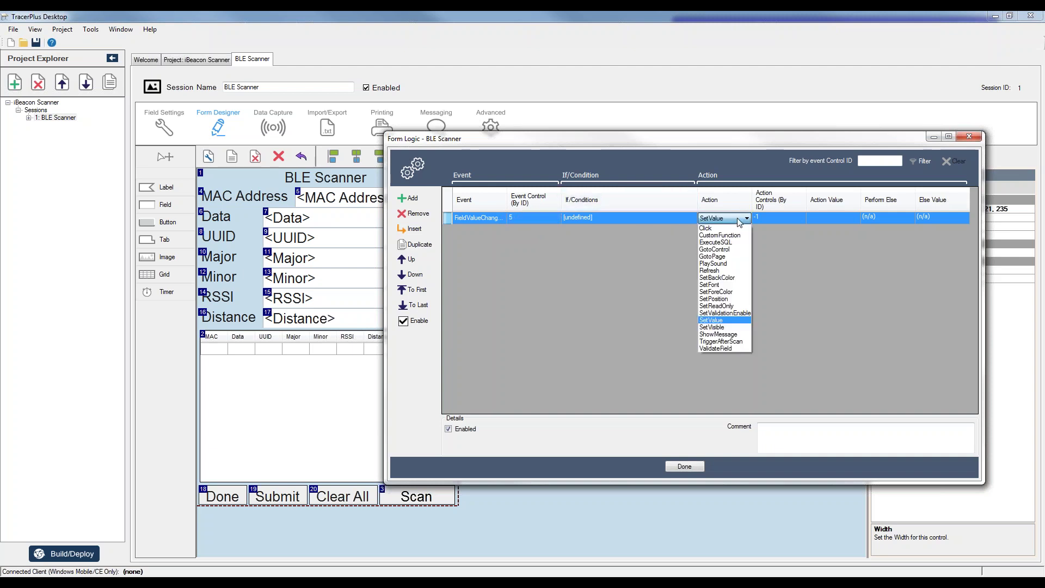
pyautogui.click(715, 342)
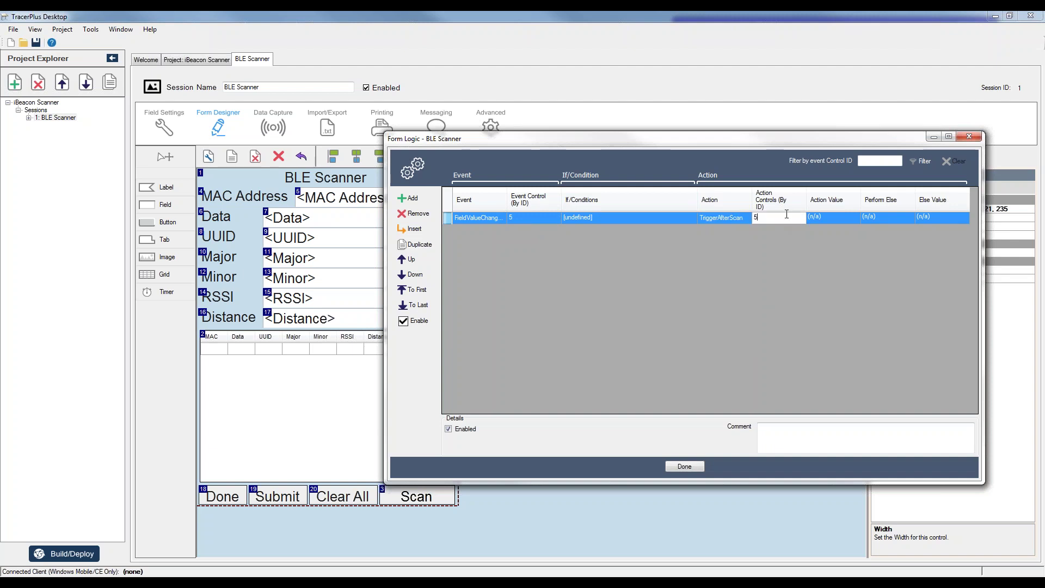
pyautogui.click(684, 466)
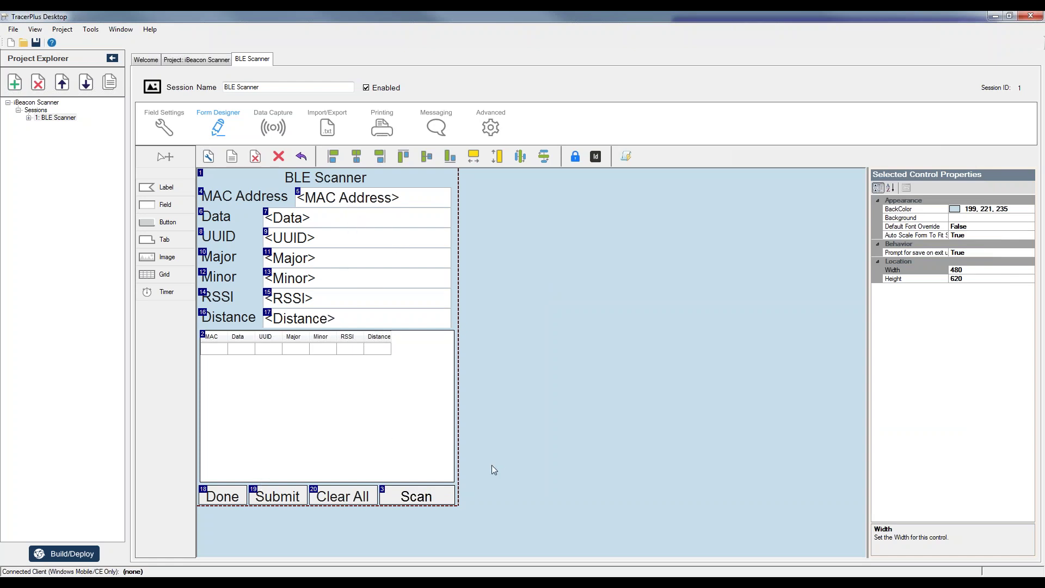
# Rebuild and deploy the project for Android through the deploy server, and download it again on the device.
pyautogui.press('F5')
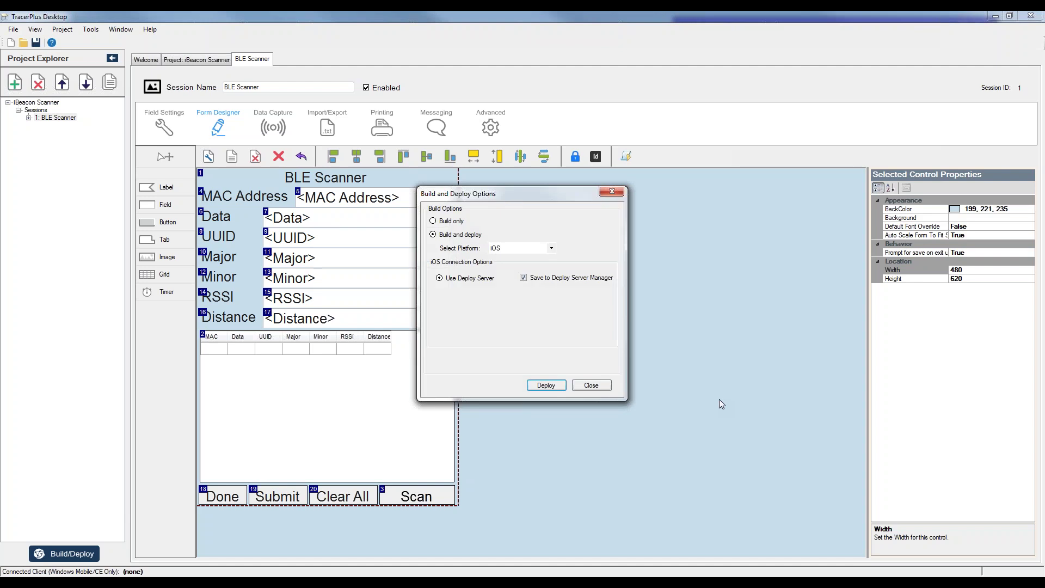
pyautogui.click(551, 248)
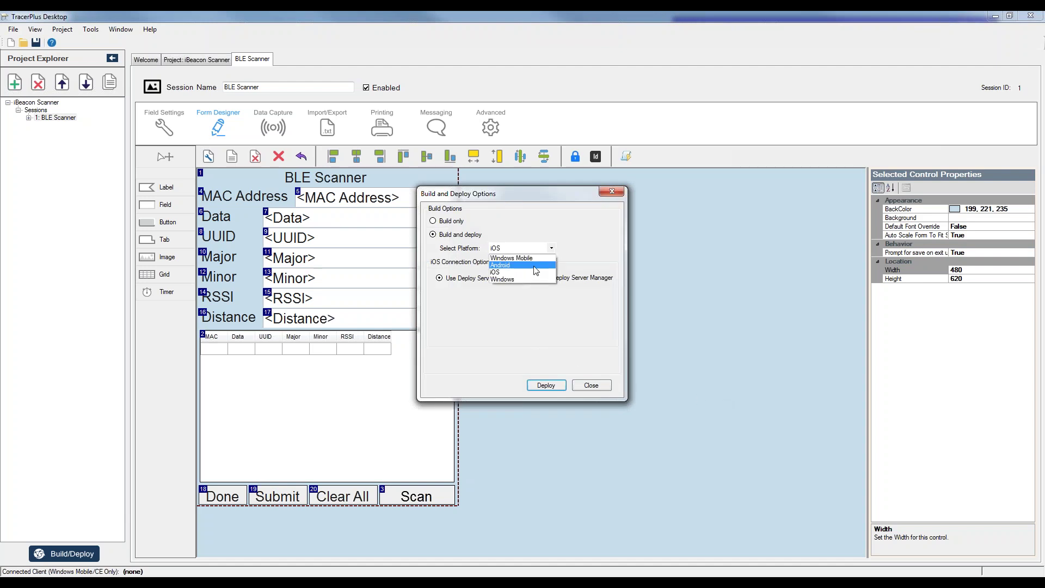
pyautogui.click(537, 270)
pyautogui.click(546, 385)
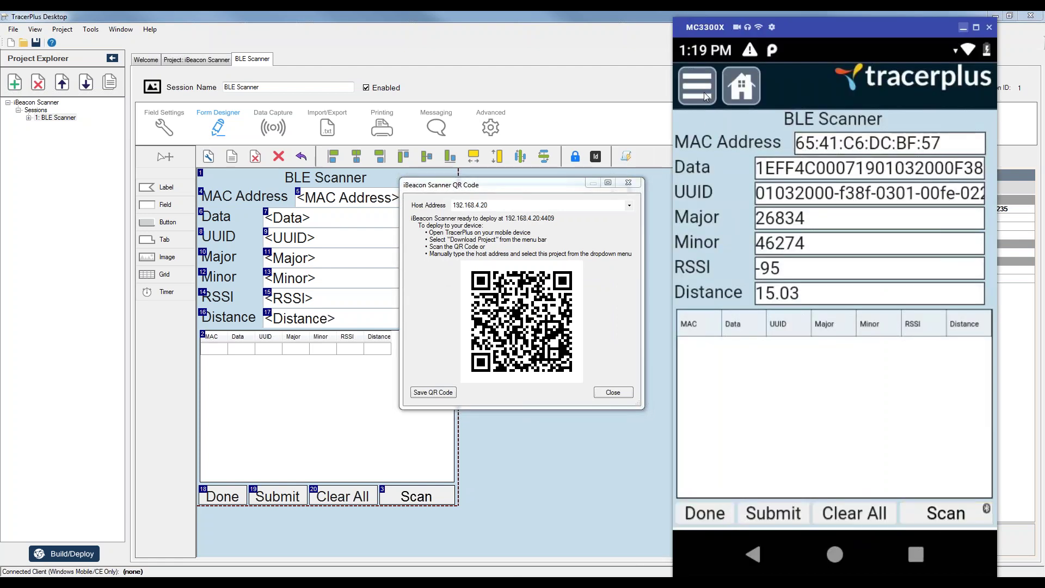
pyautogui.click(704, 93)
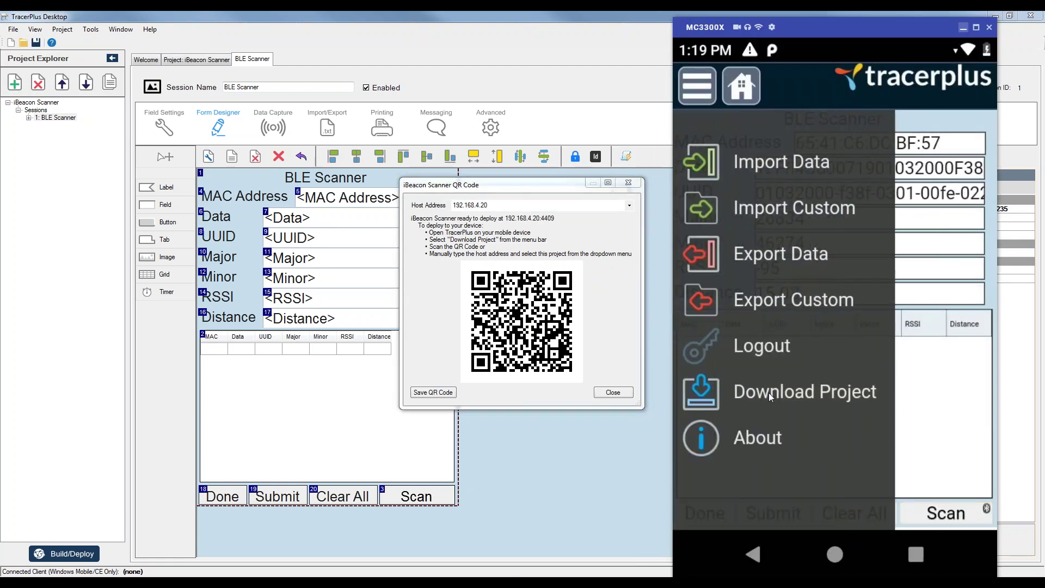
pyautogui.click(769, 393)
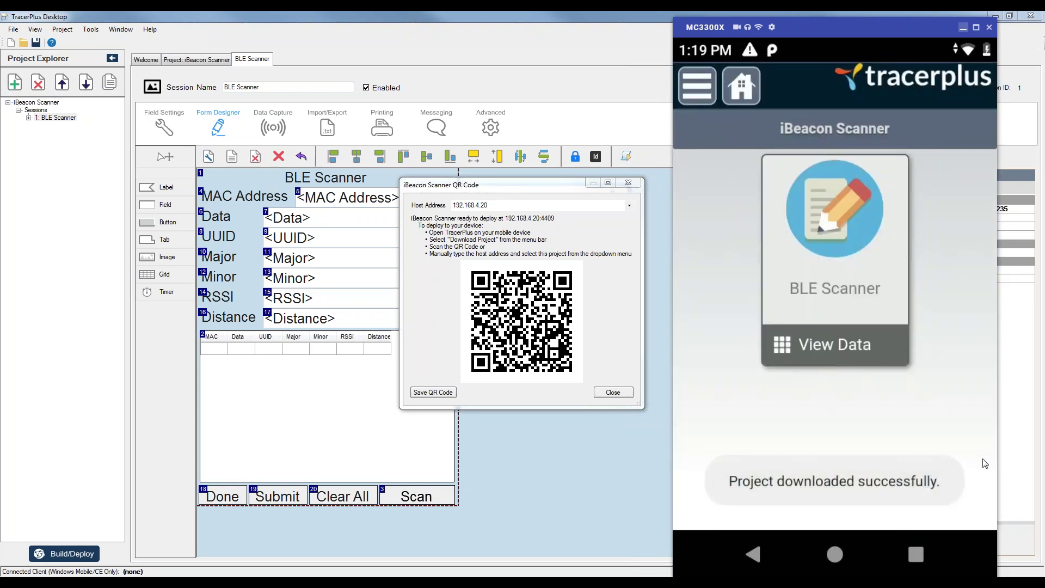
# Test the beacon scan in the redeployed BLE Scanner session on the device and close the desktop deployment dialogs.
pyautogui.click(854, 290)
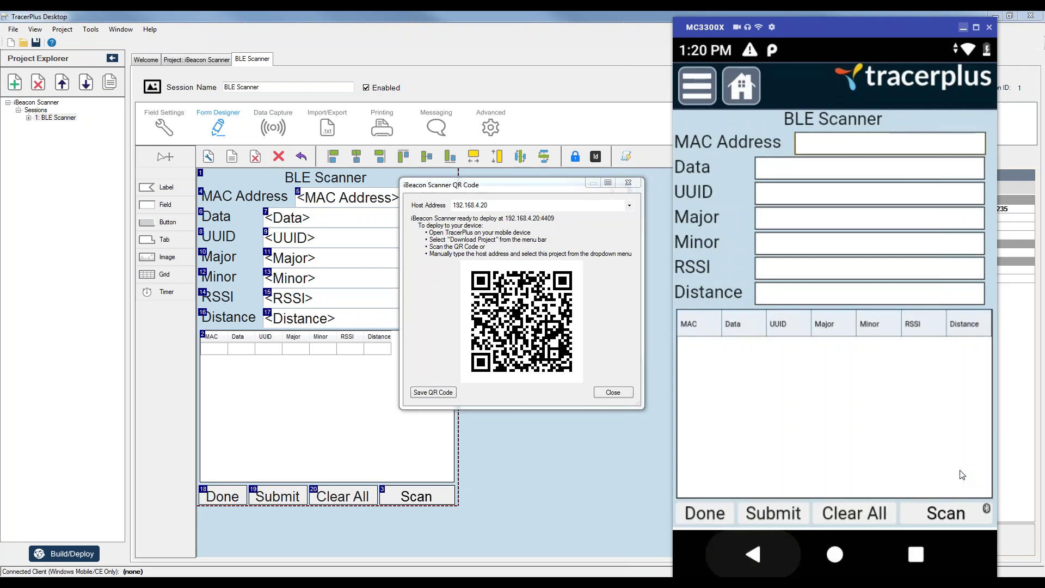
pyautogui.click(761, 551)
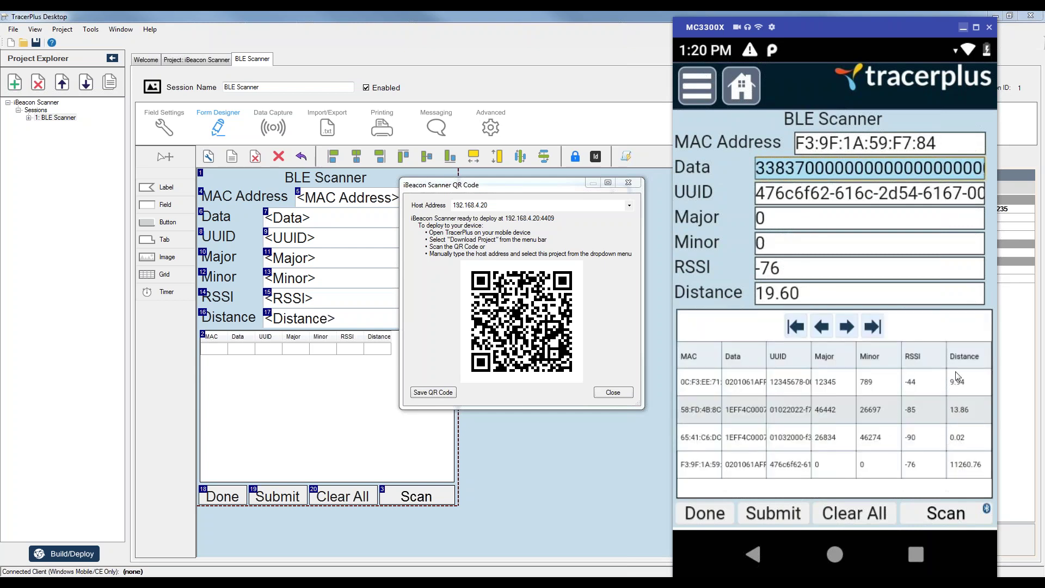
pyautogui.click(951, 514)
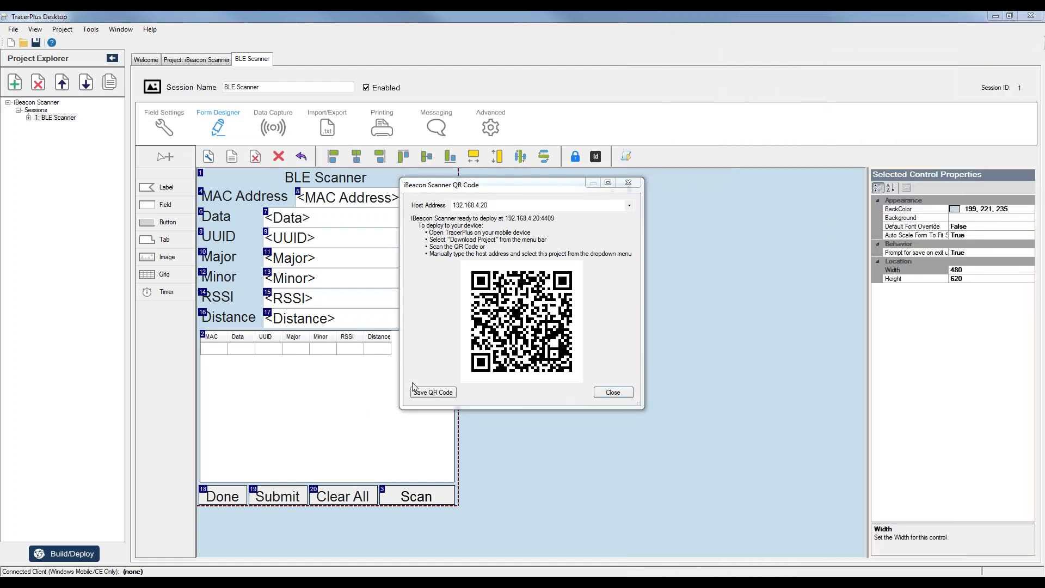
pyautogui.click(614, 394)
pyautogui.click(598, 386)
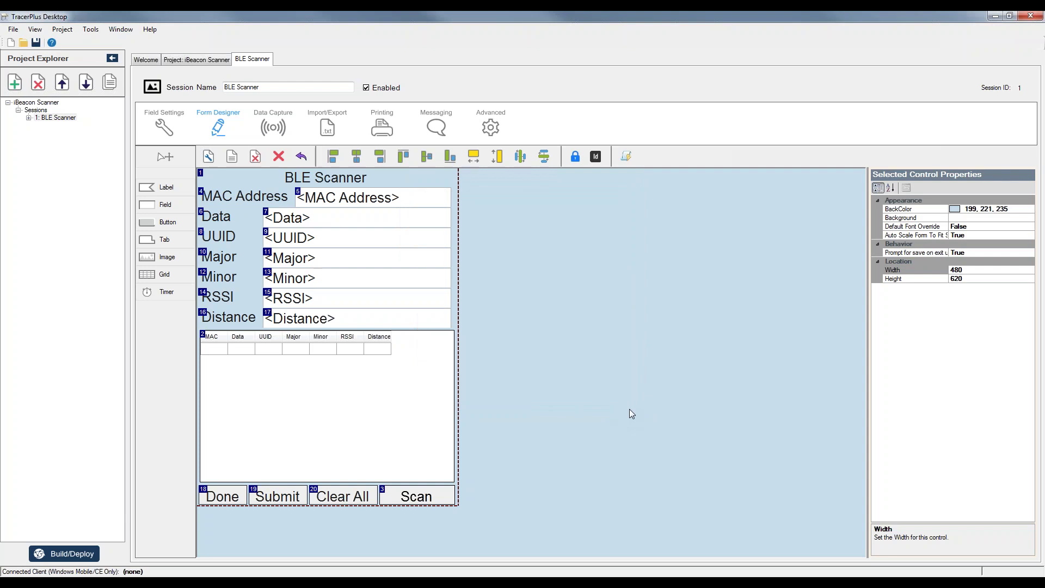